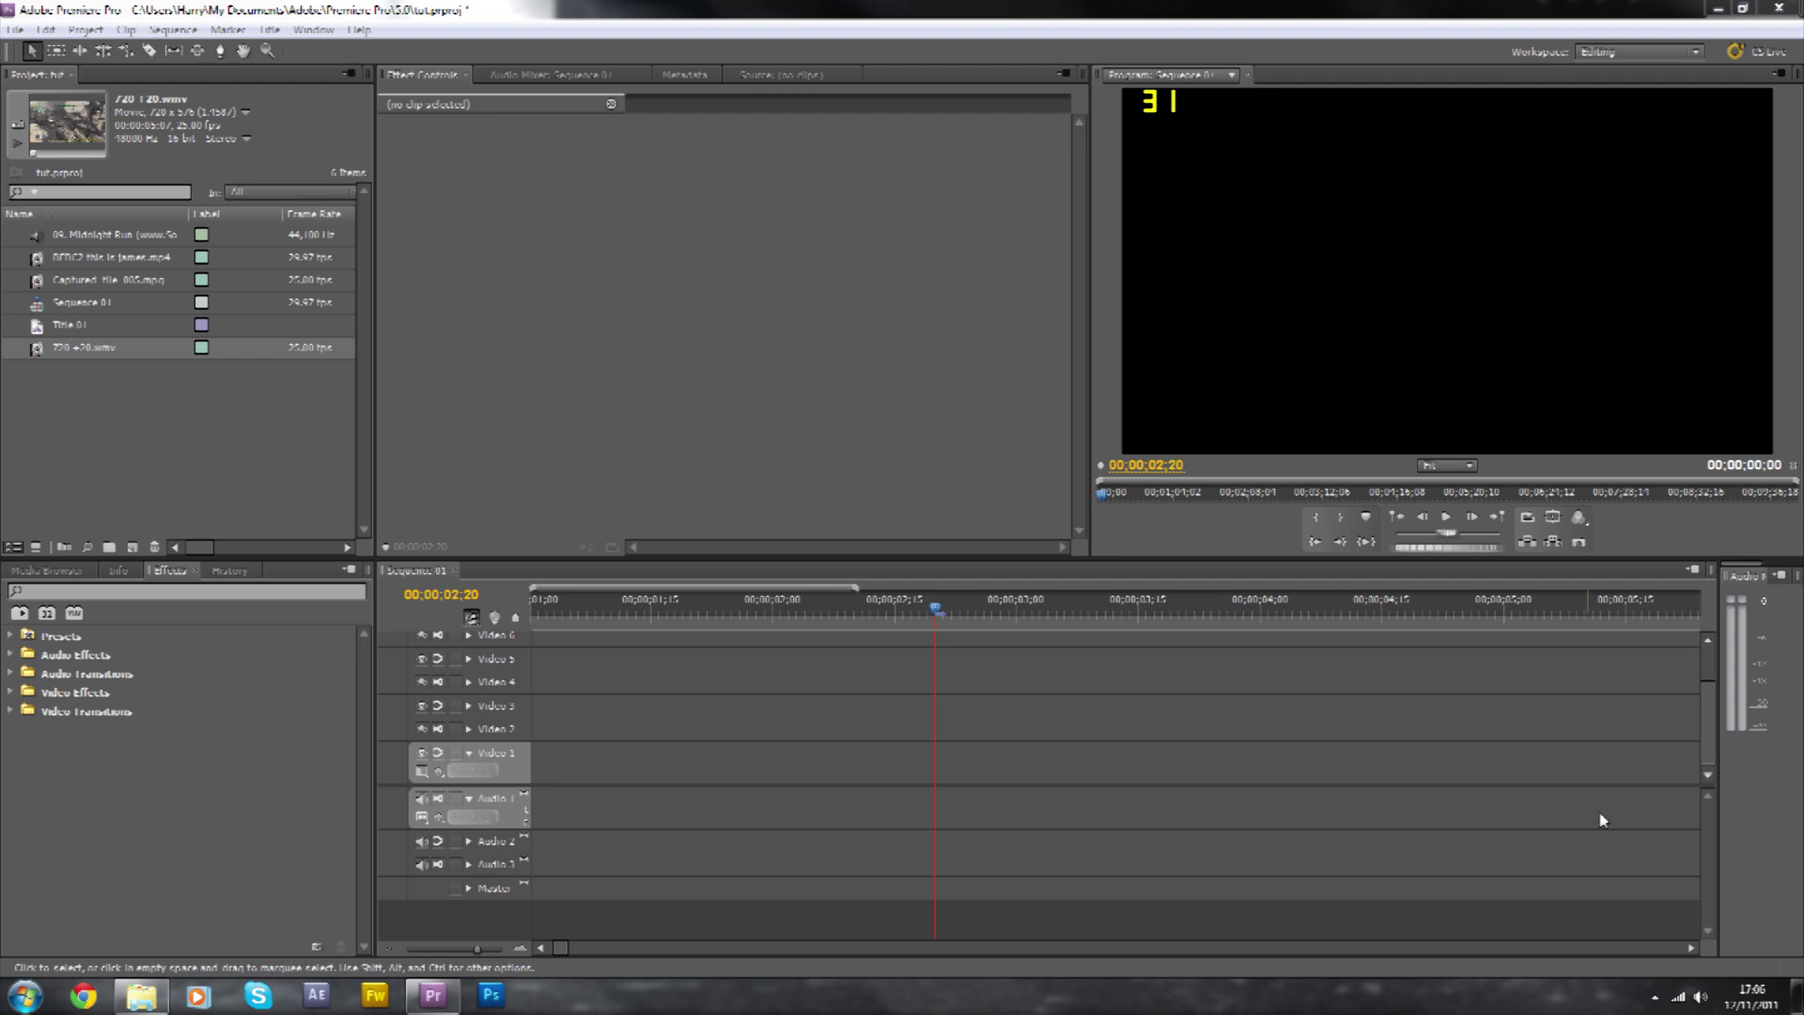
# Place 720 +20.wmv on Video 1 and Audio 1 at the start of the sequence.
pyautogui.click(88, 353)
pyautogui.moveTo(86, 353); pyautogui.dragTo(552, 799)
pyautogui.moveTo(476, 947); pyautogui.dragTo(459, 943)
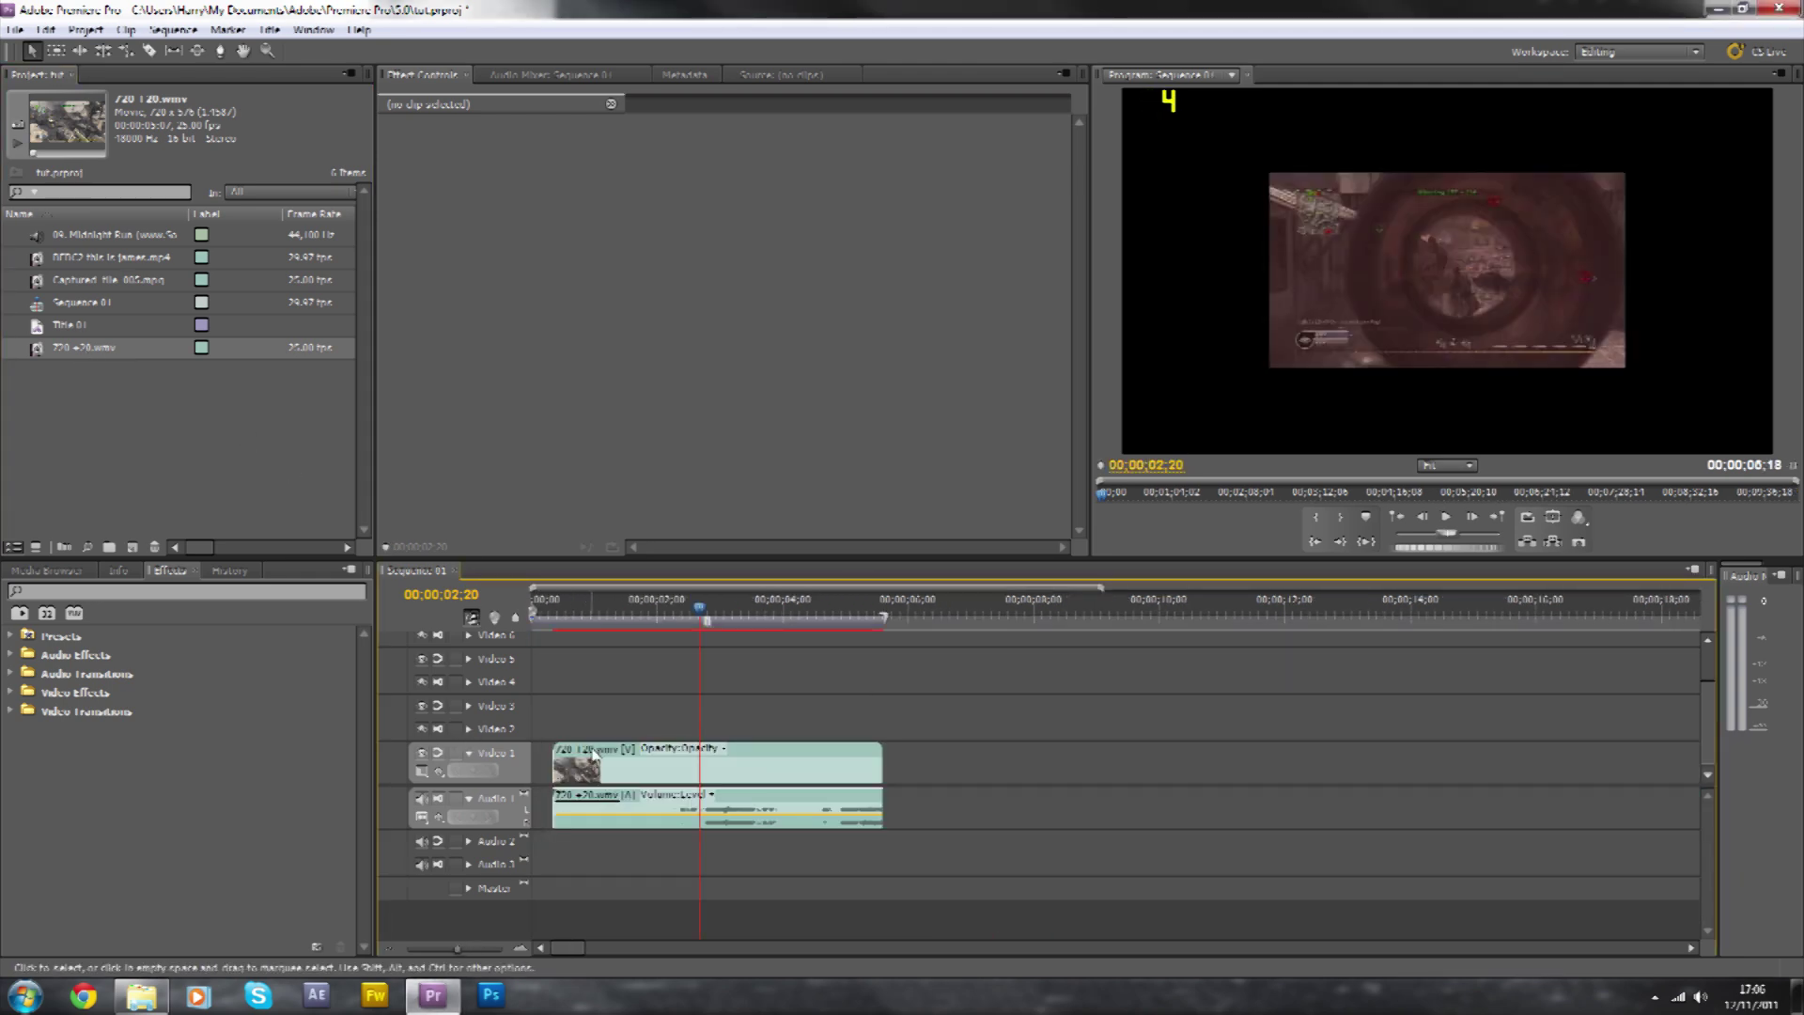
pyautogui.moveTo(592, 760); pyautogui.dragTo(572, 761)
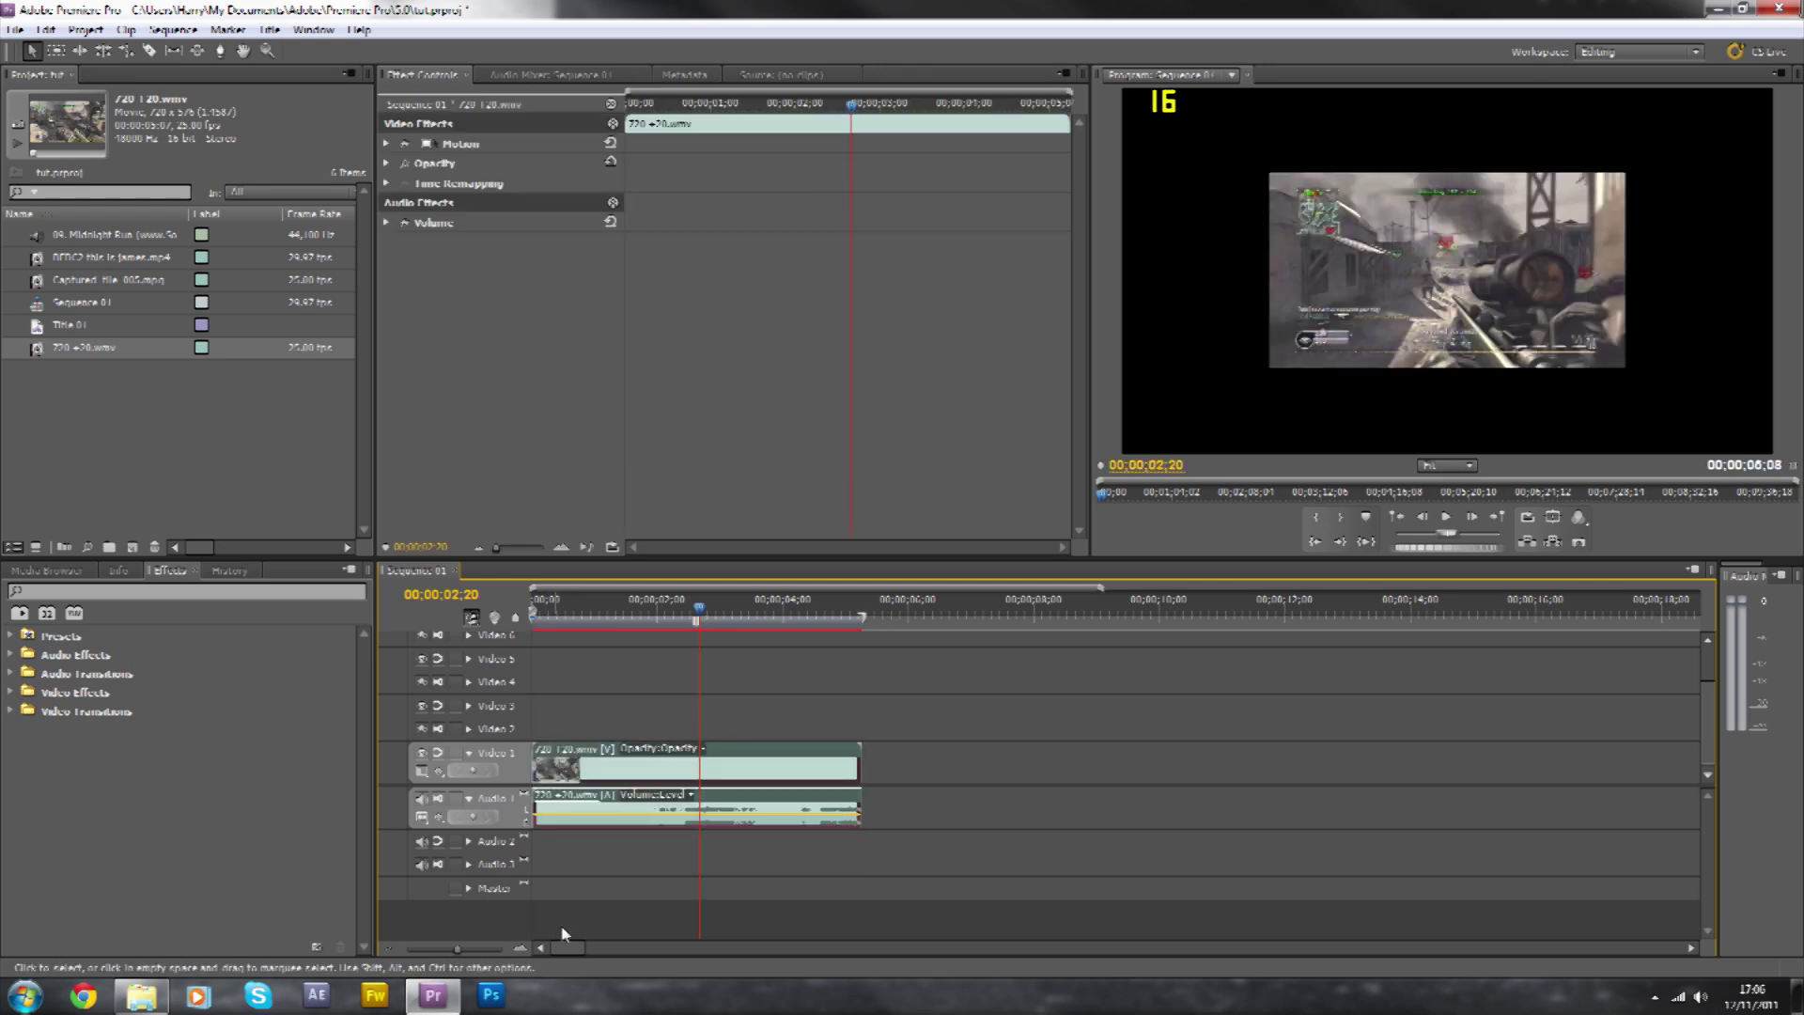
# Scale the gameplay clip to fill the frame with Scale to Frame Size.
pyautogui.click(586, 613)
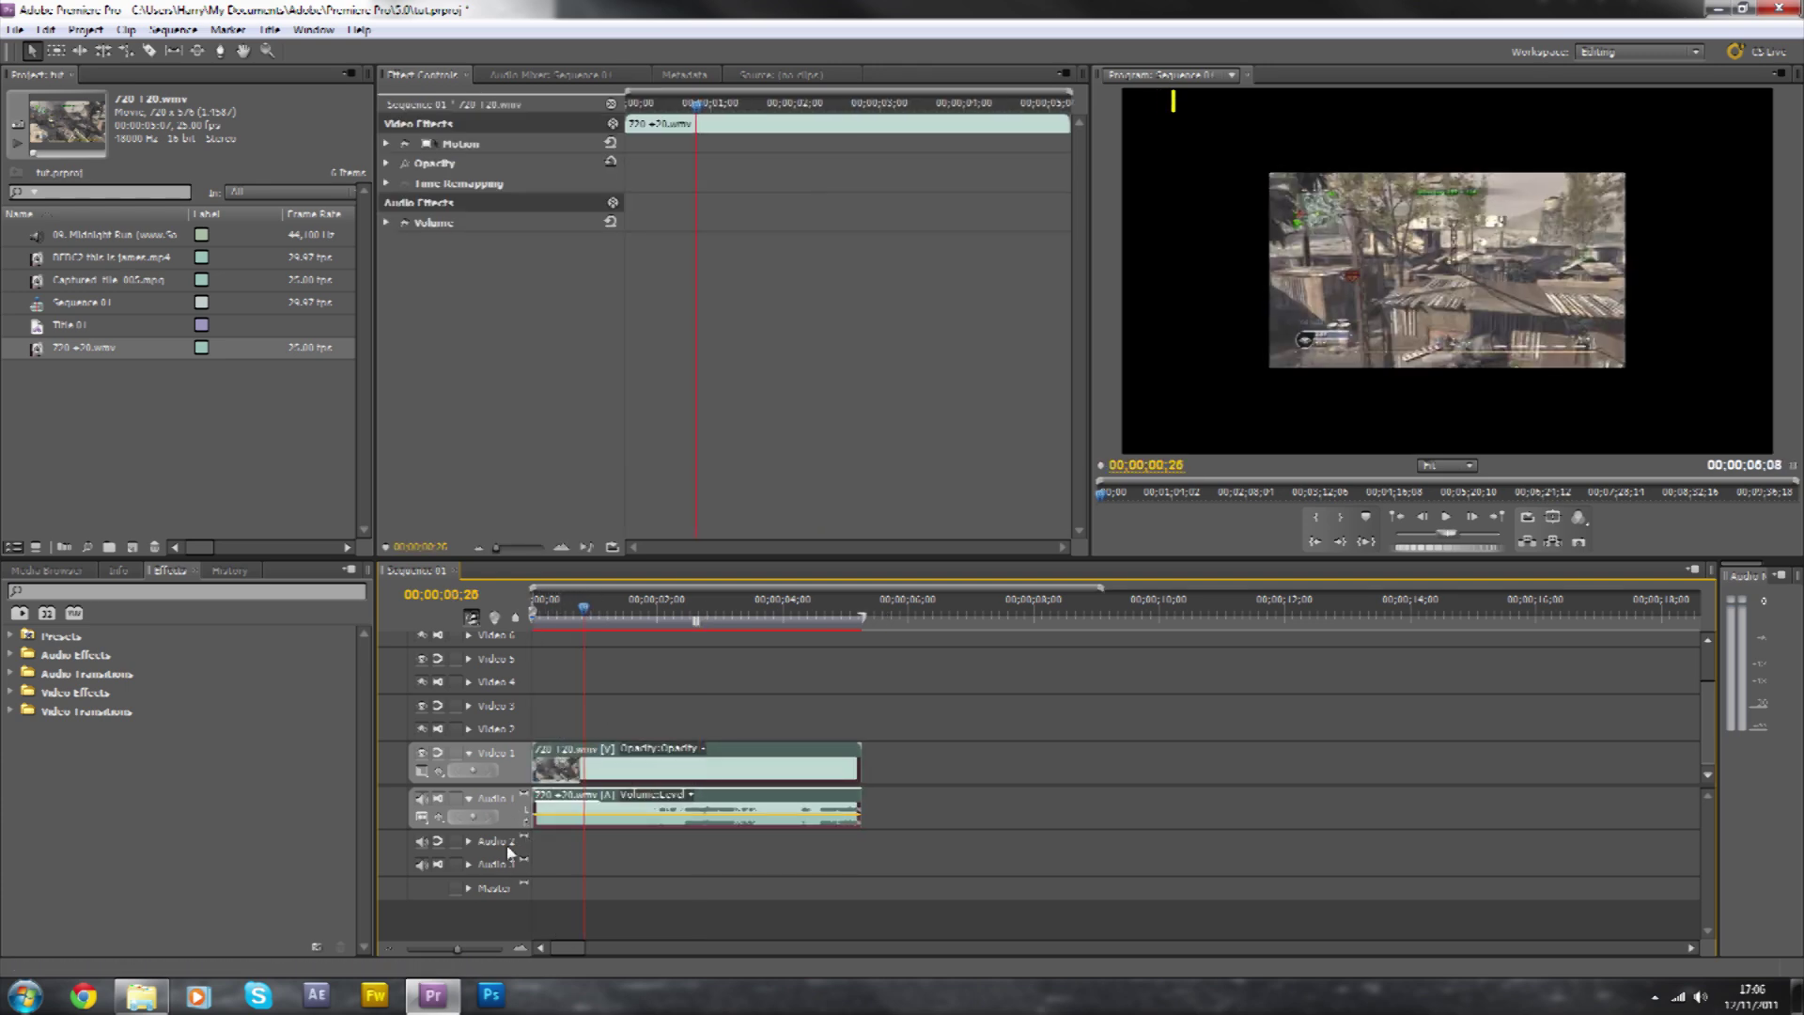
pyautogui.rightClick(742, 751)
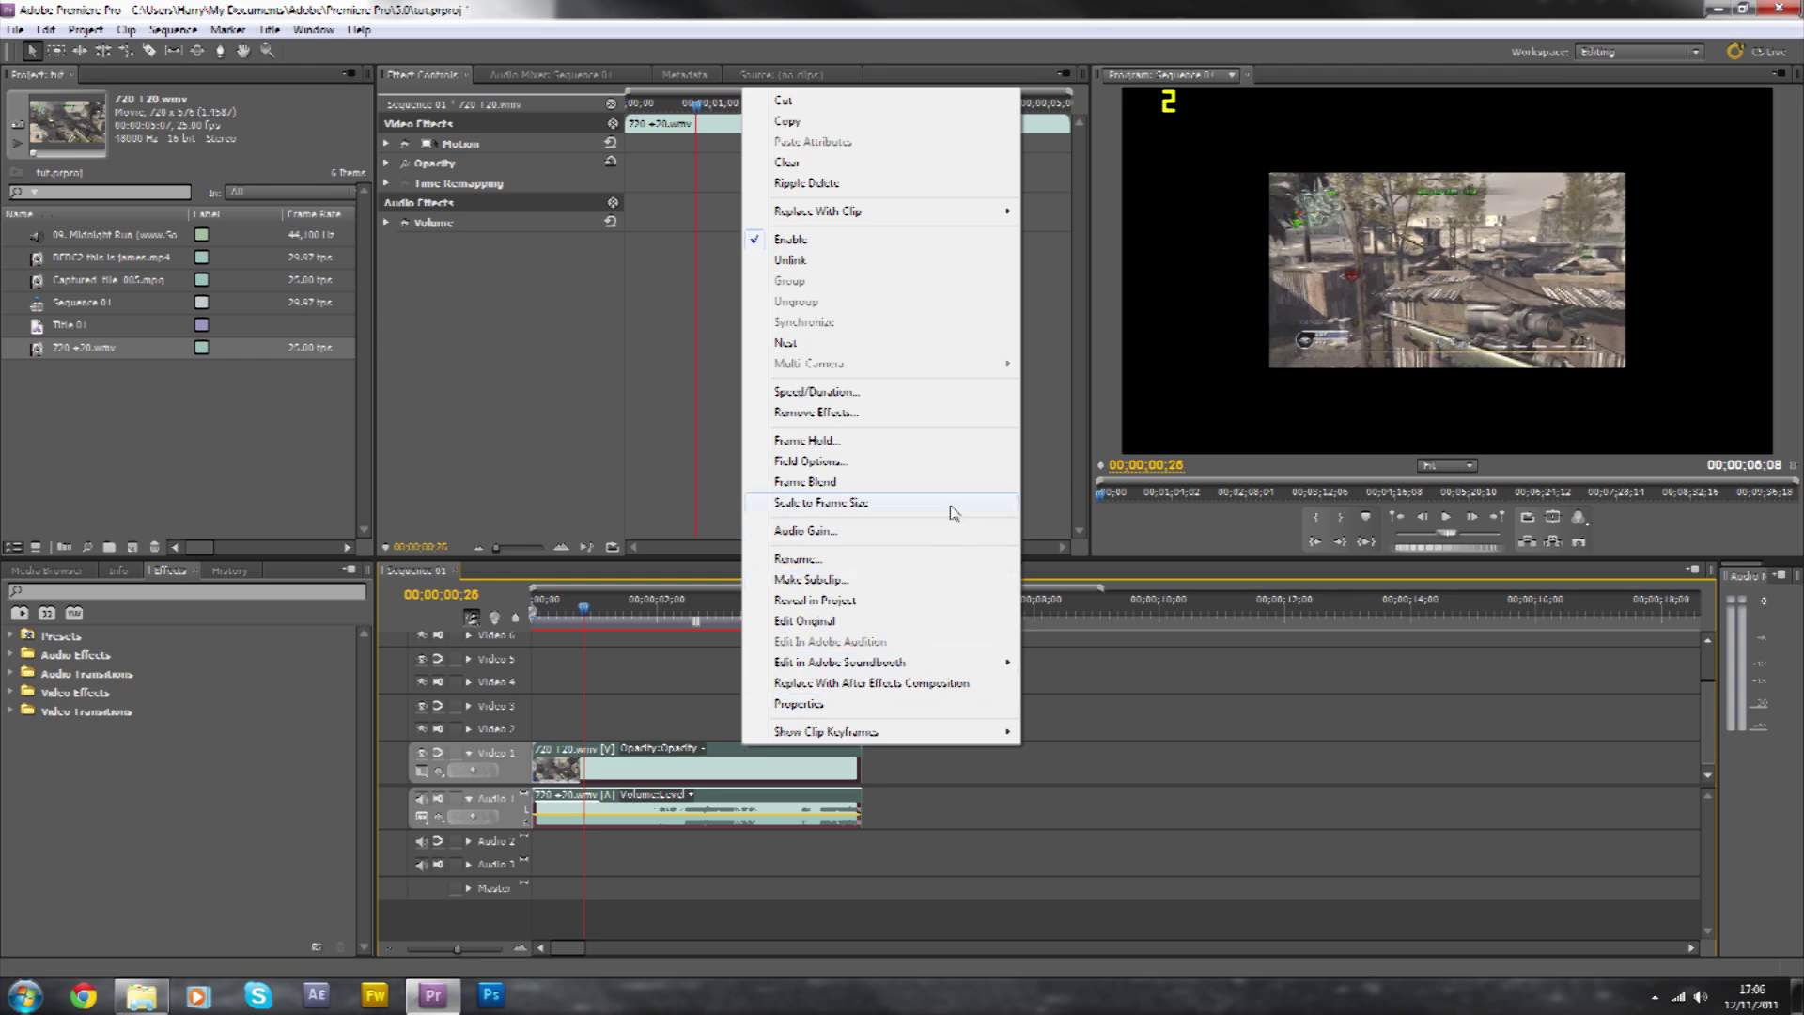
pyautogui.click(890, 505)
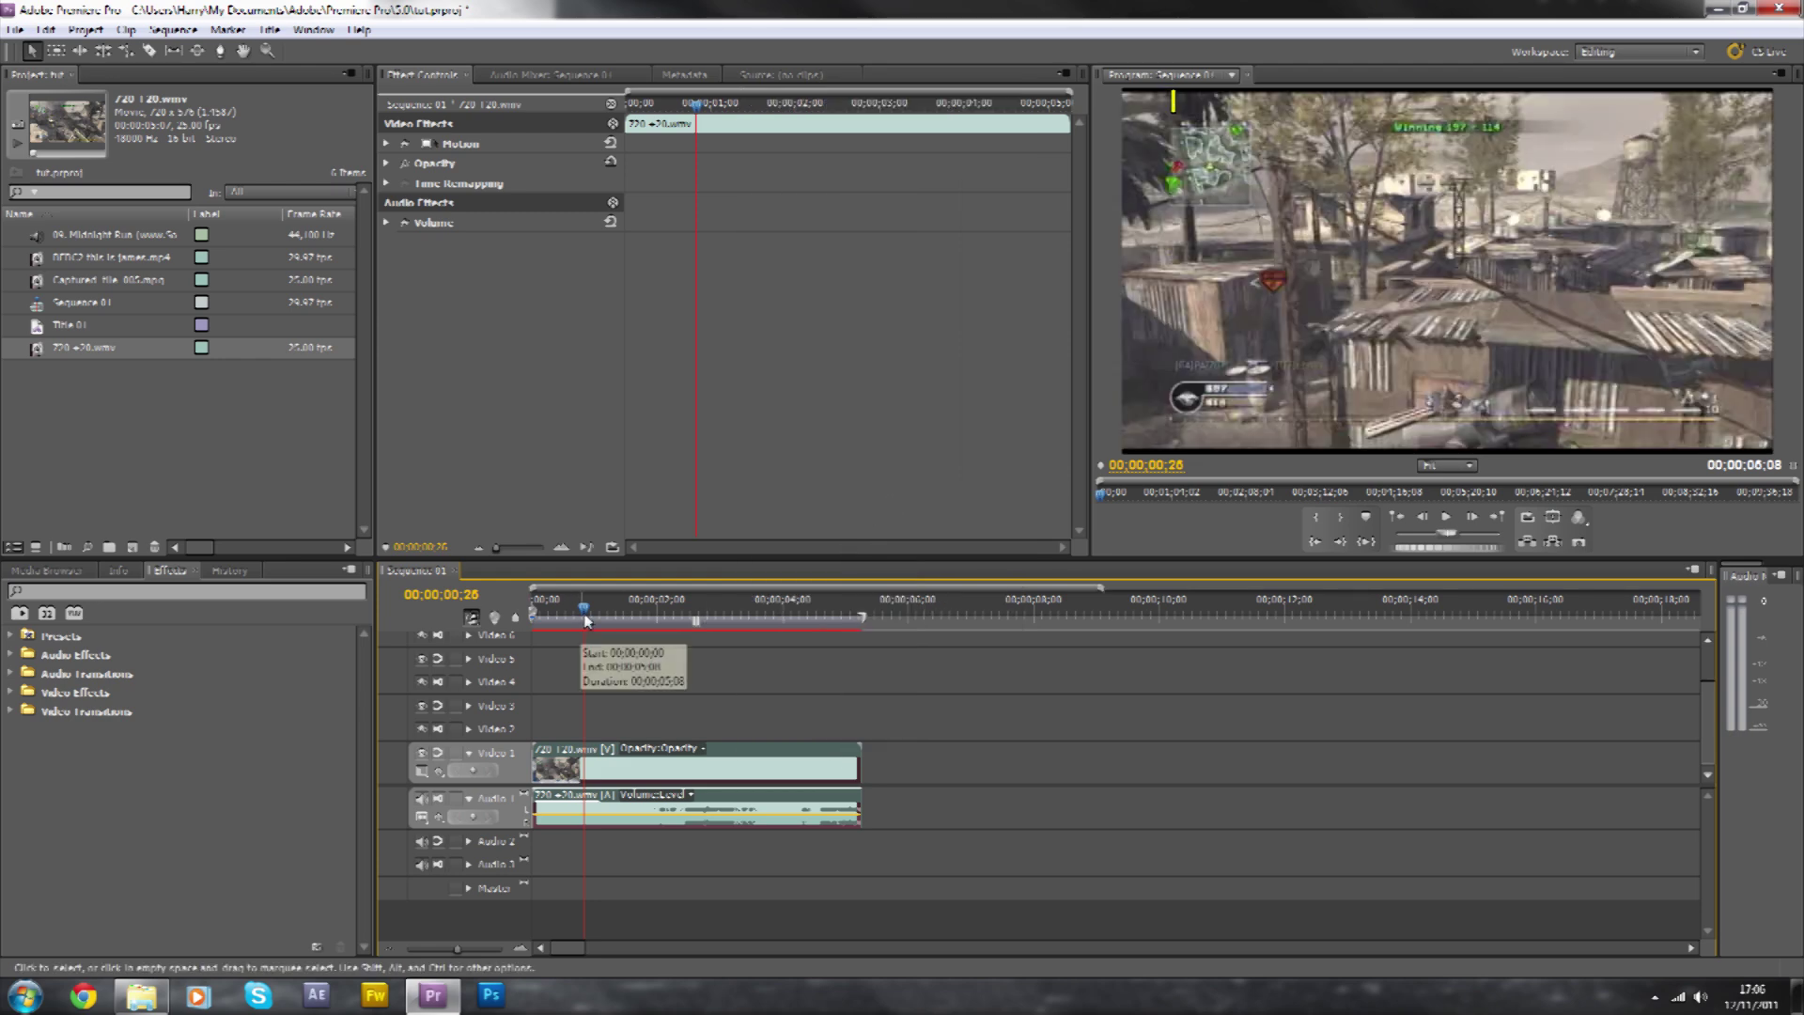
# Lower the clip's Volume Level to -7.0 dB in Effect Controls.
pyautogui.moveTo(585, 620); pyautogui.dragTo(575, 620)
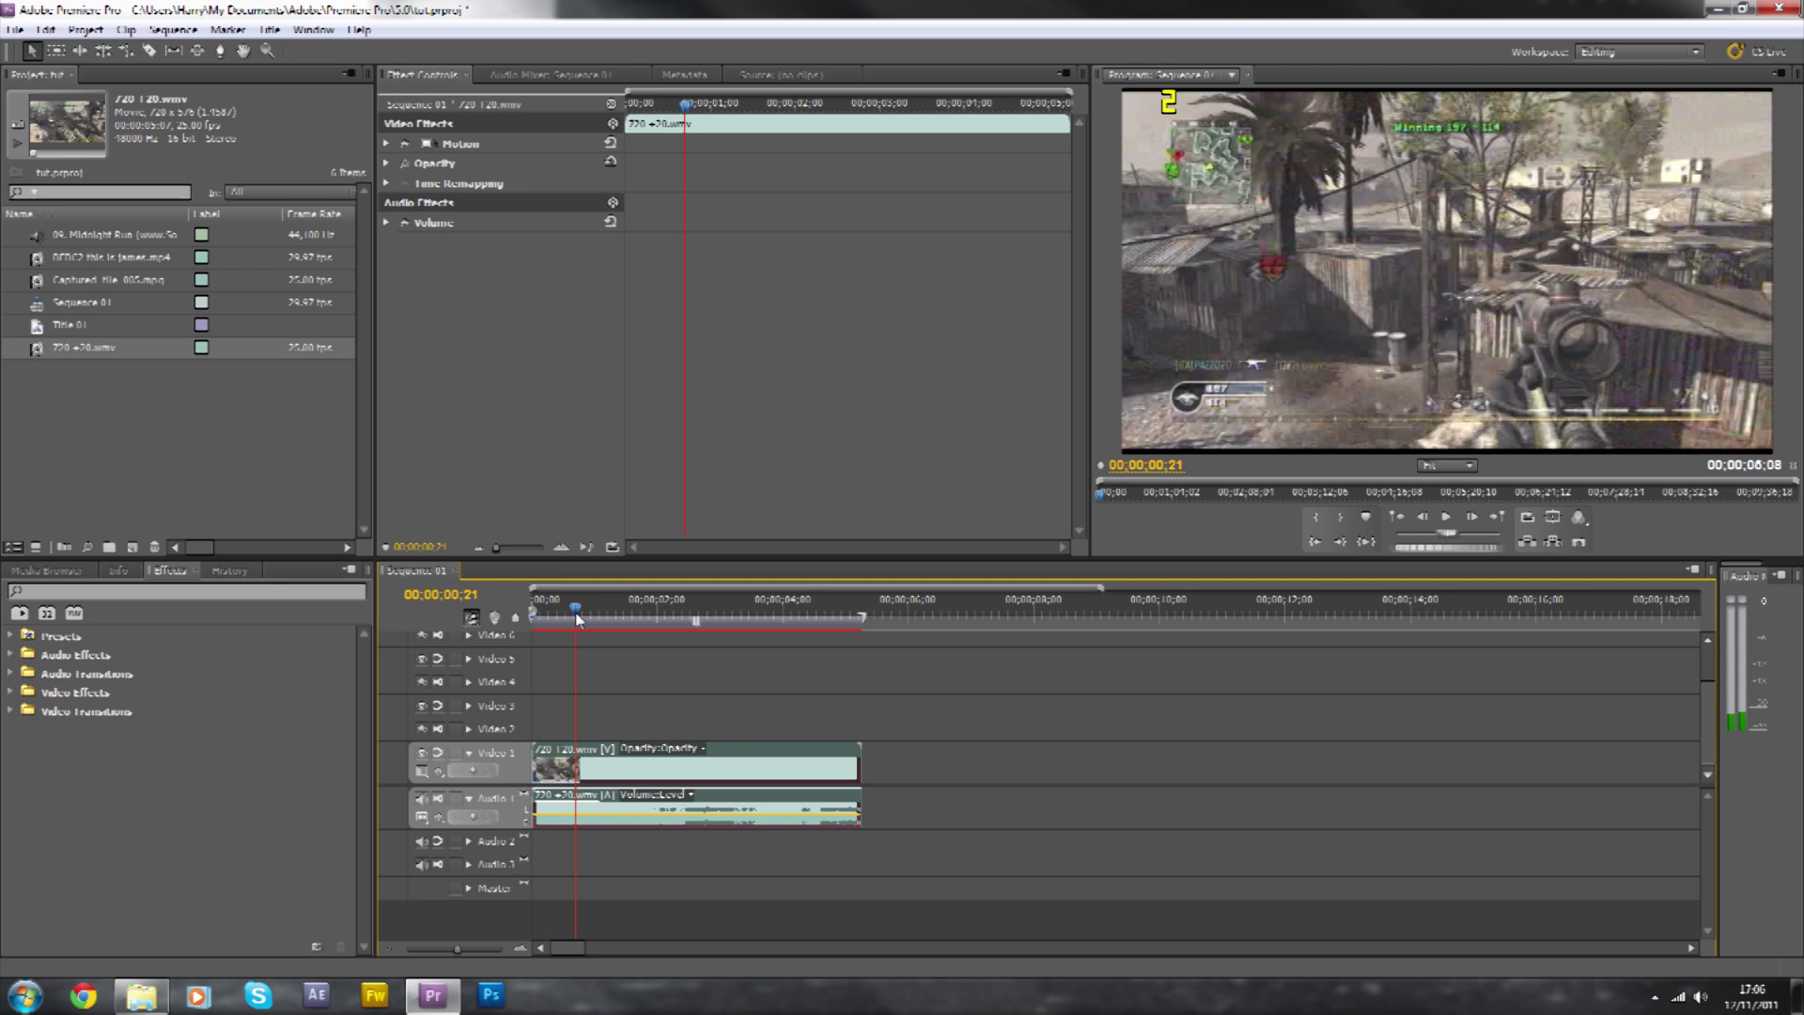
pyautogui.click(386, 223)
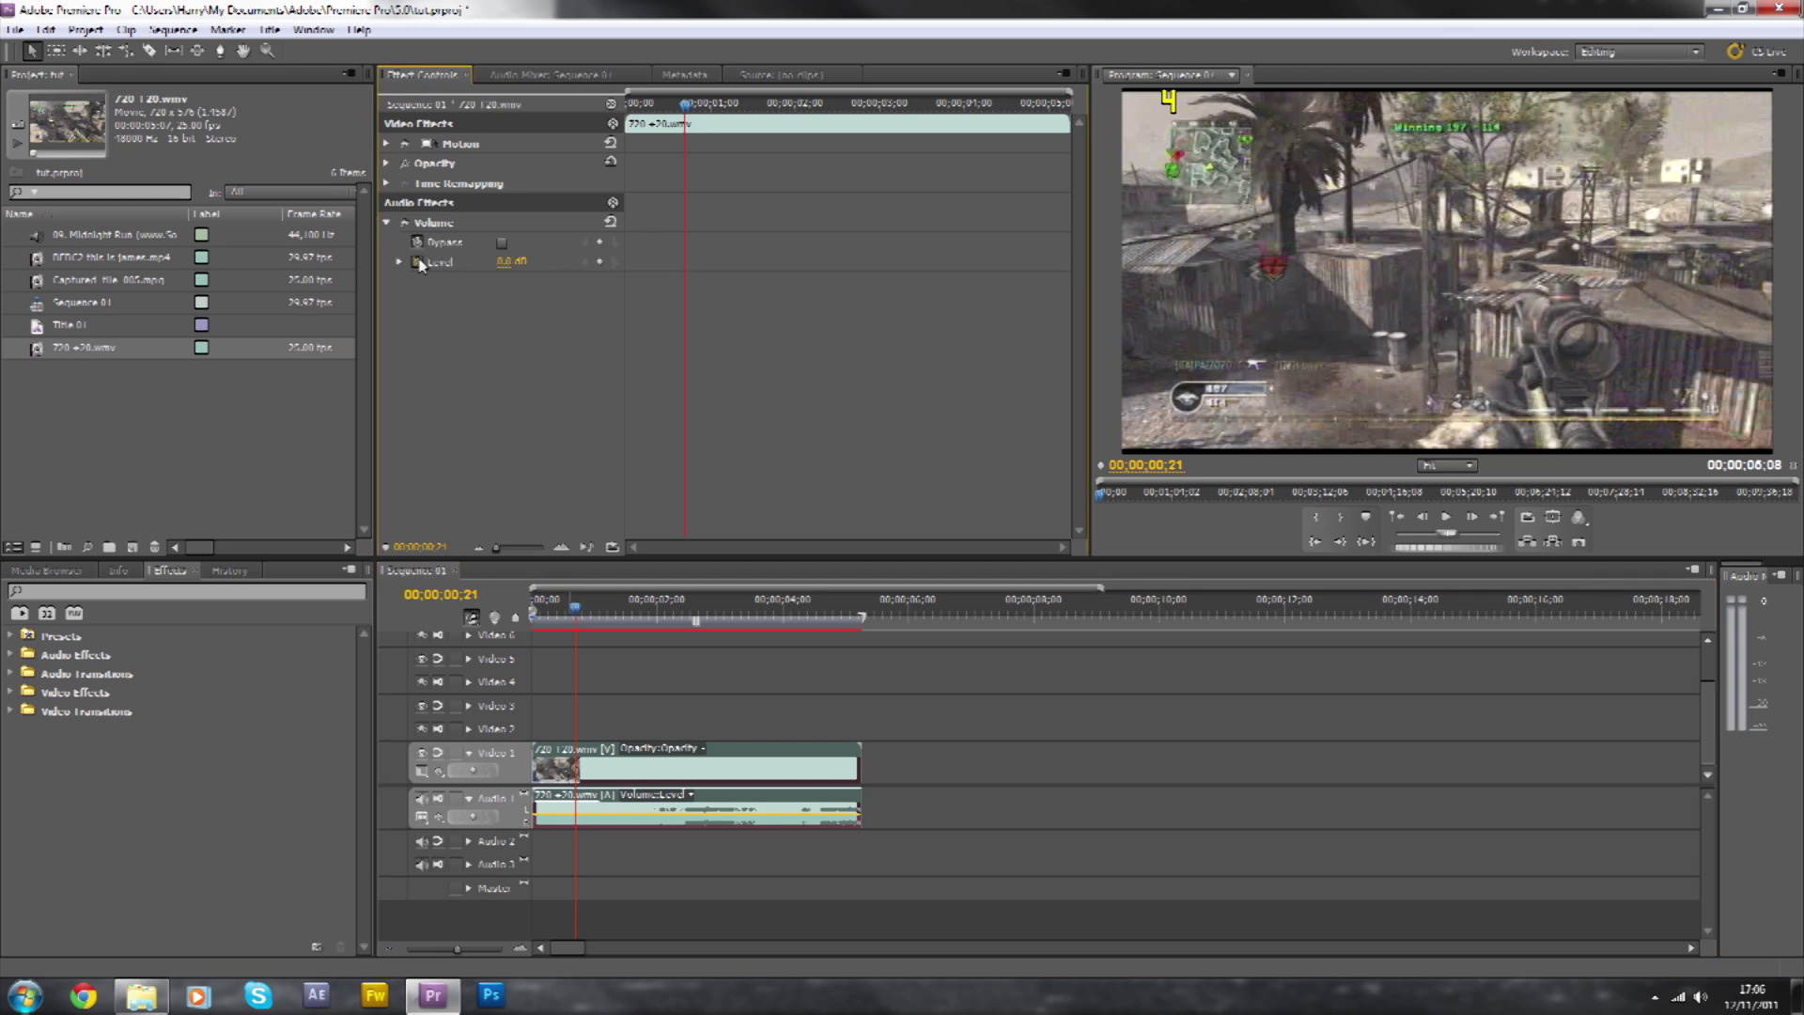
pyautogui.moveTo(512, 266); pyautogui.dragTo(450, 266)
pyautogui.moveTo(575, 609); pyautogui.dragTo(529, 615)
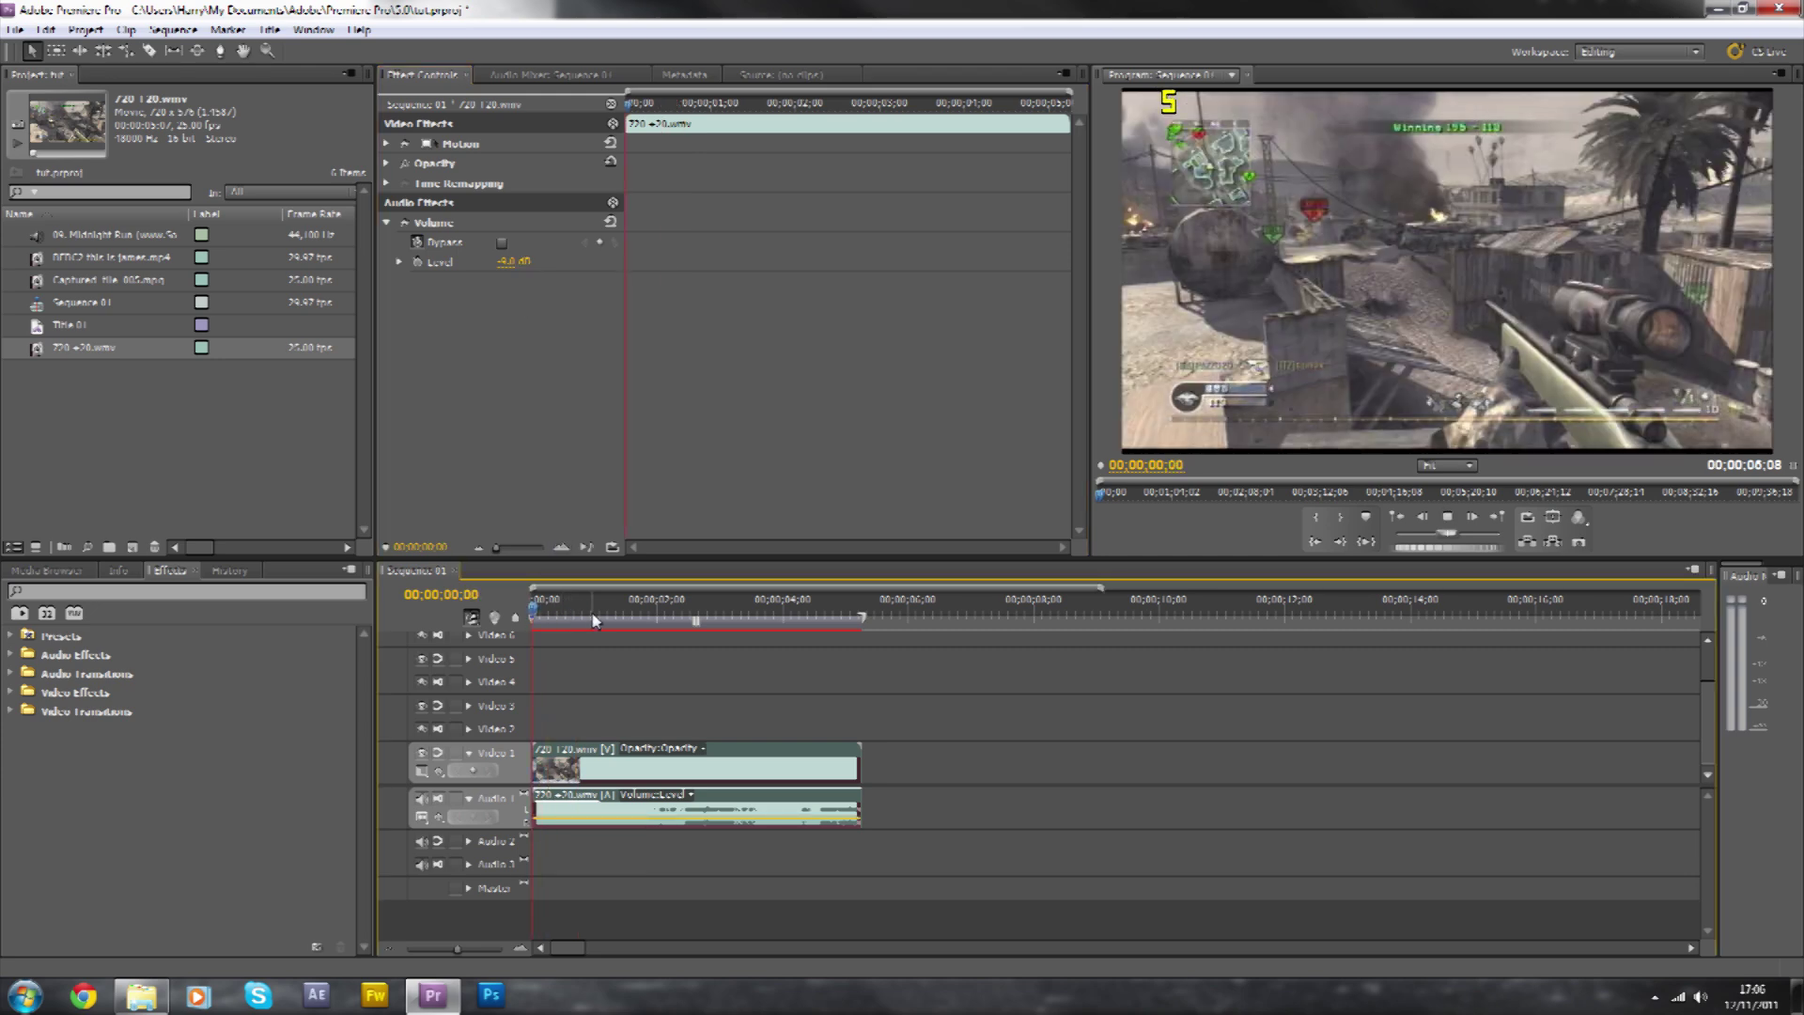
pyautogui.press('space')
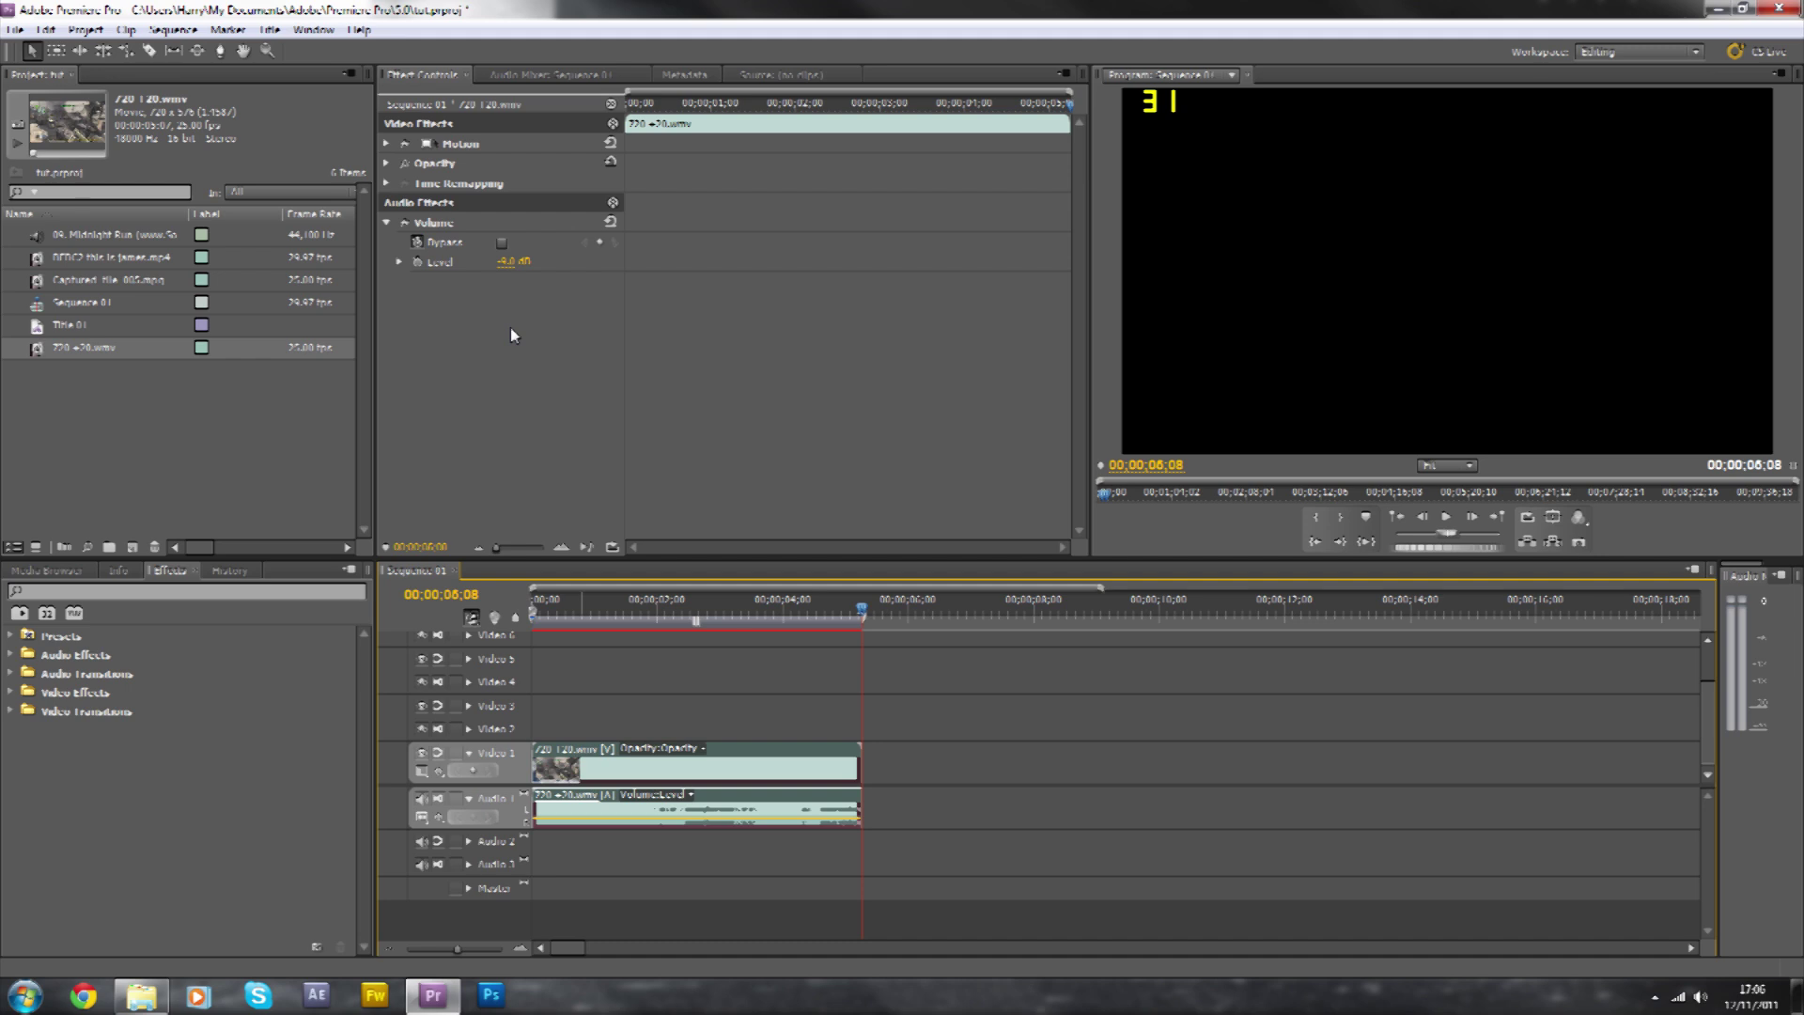
pyautogui.click(652, 610)
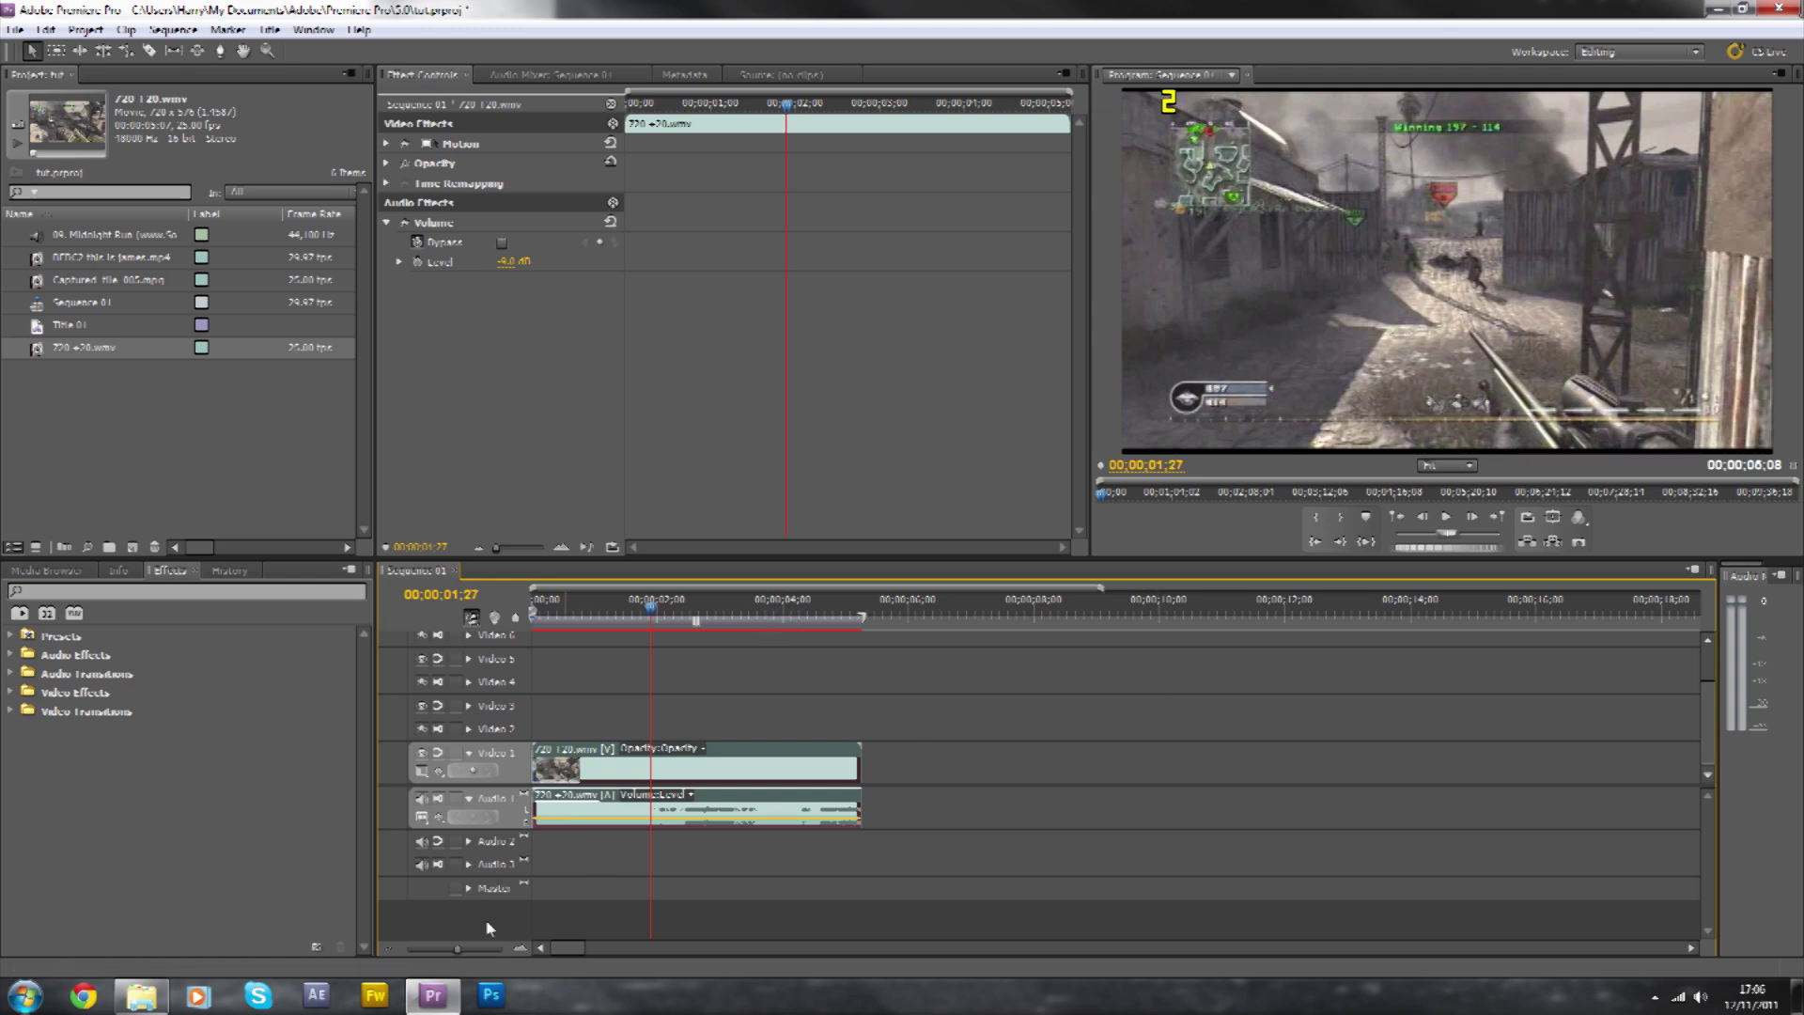
# Position the playhead exactly at 00;00;02;11 using frame stepping.
pyautogui.click(472, 950)
pyautogui.moveTo(472, 953); pyautogui.dragTo(464, 950)
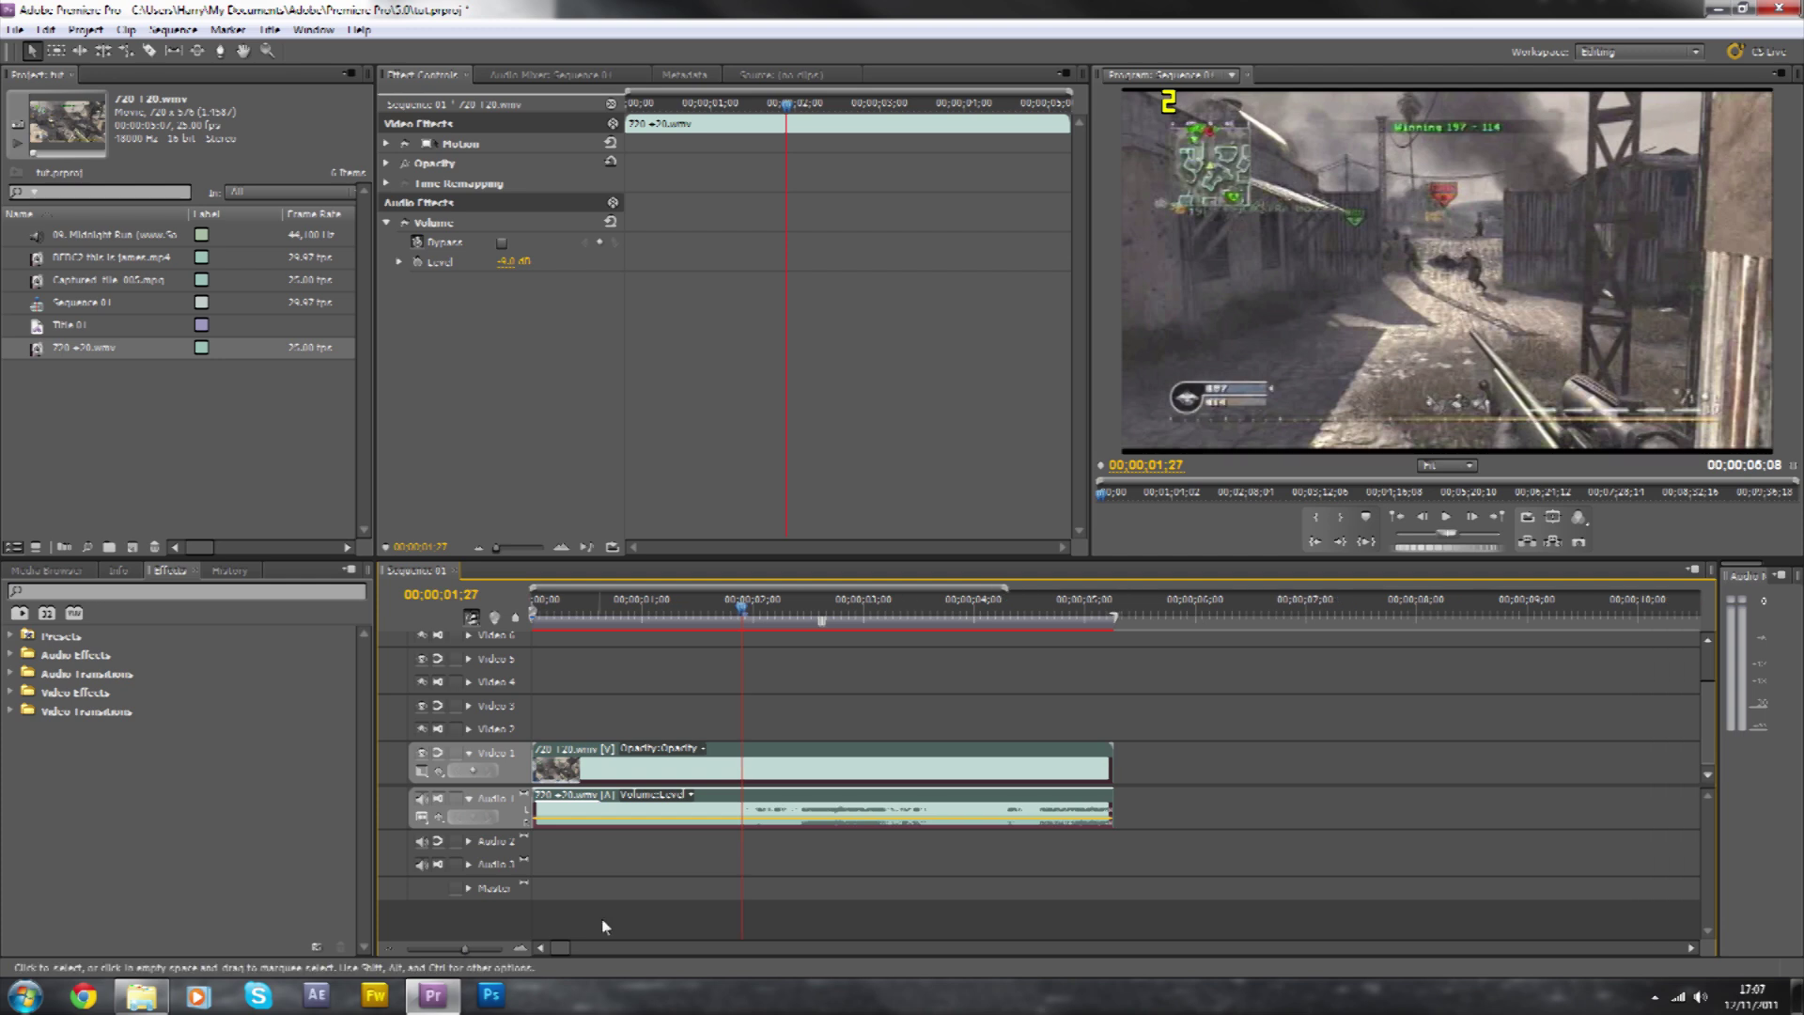
pyautogui.moveTo(726, 618); pyautogui.dragTo(796, 616)
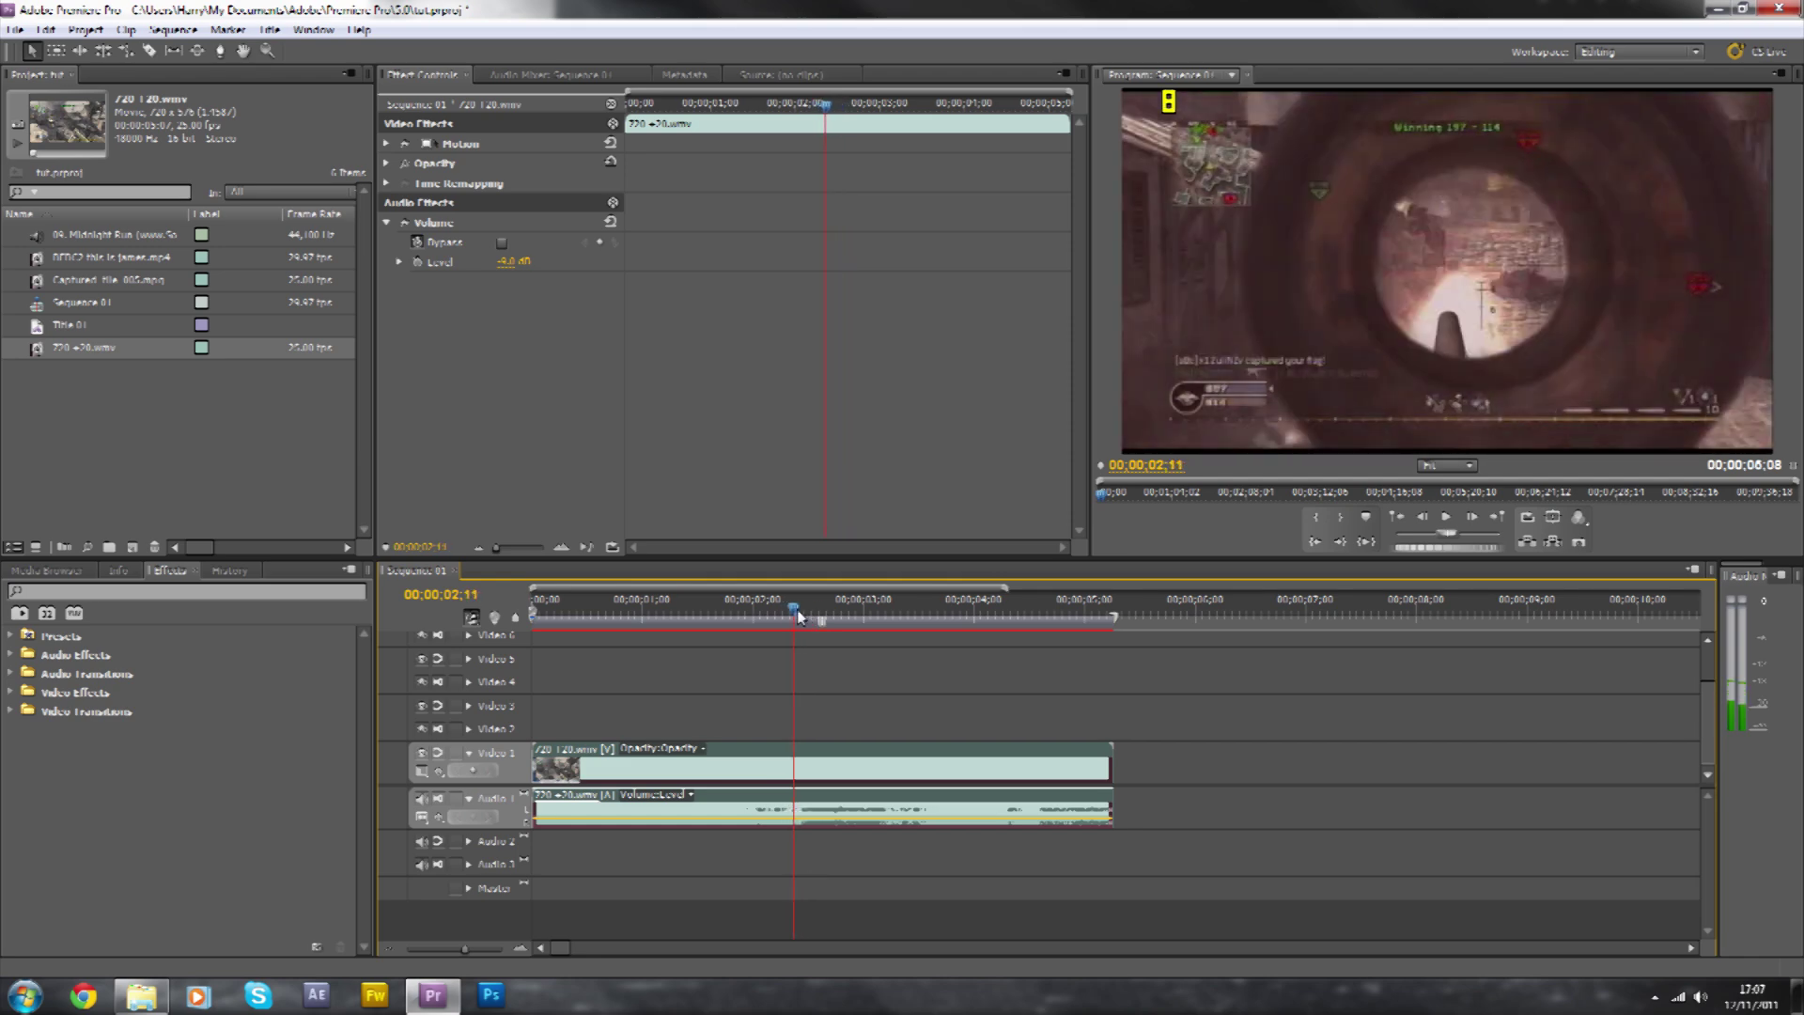
pyautogui.click(1471, 522)
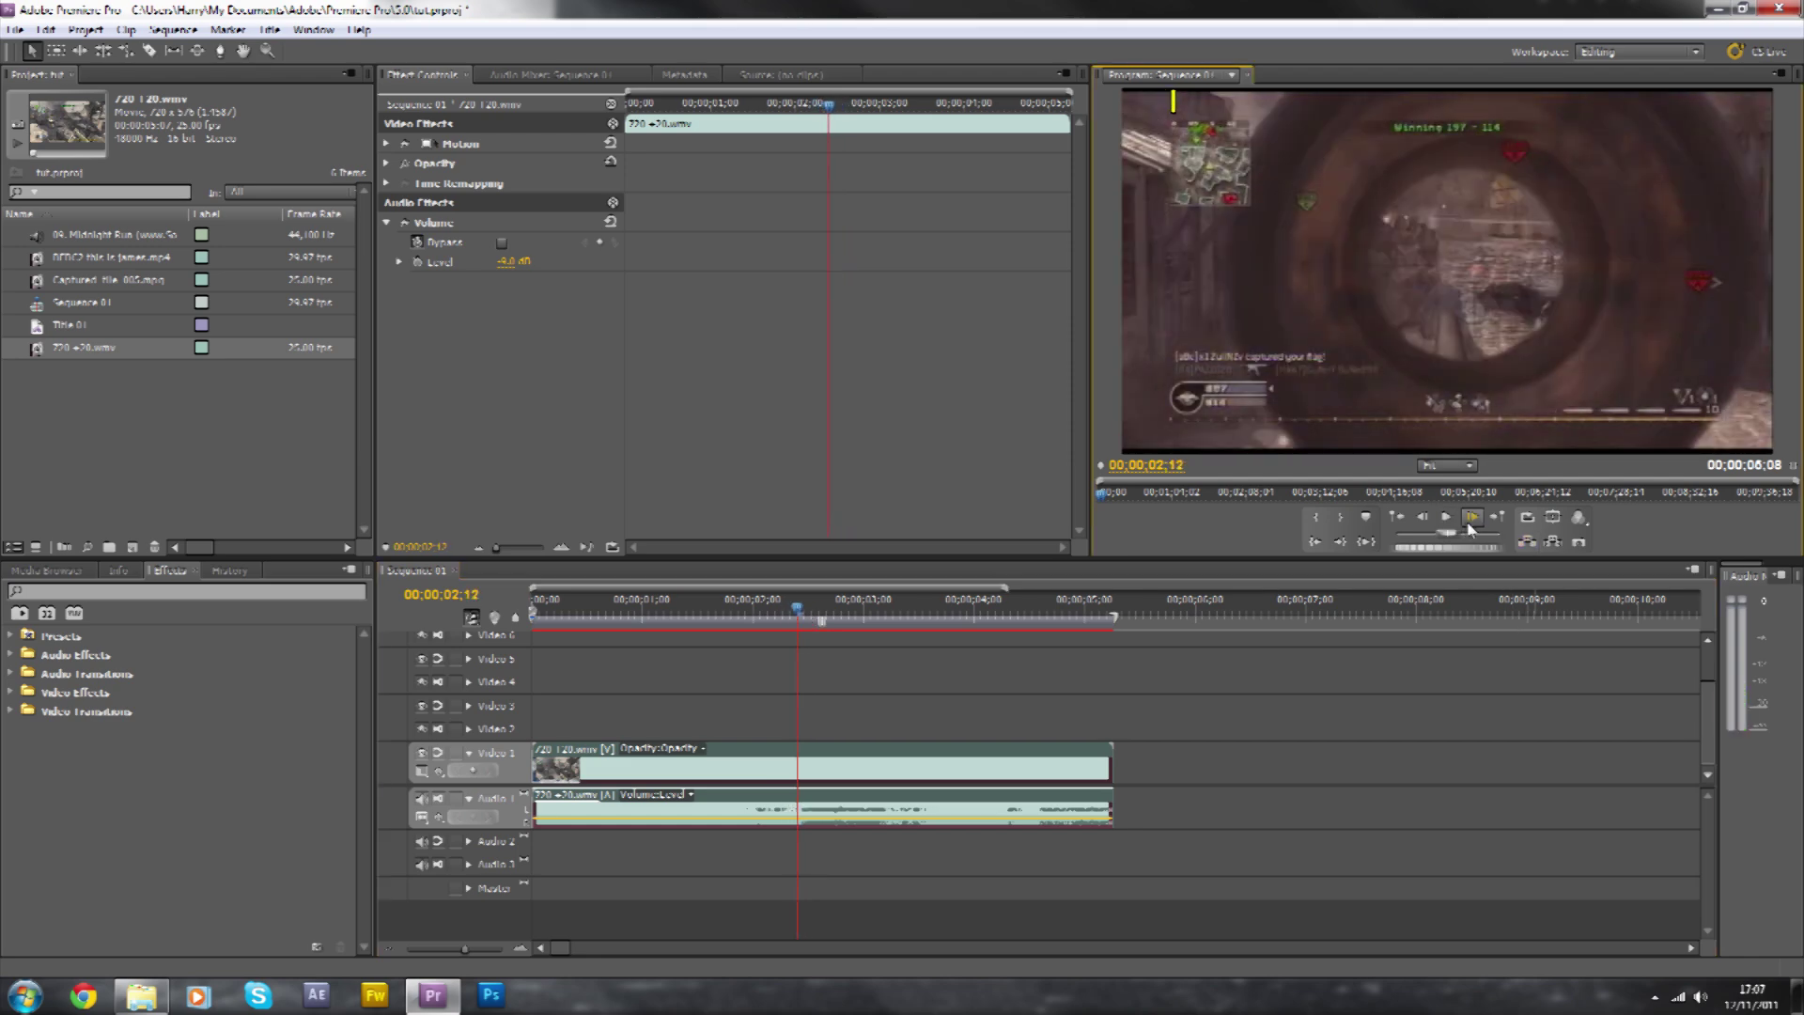
pyautogui.click(1472, 523)
pyautogui.click(1471, 526)
pyautogui.click(1472, 527)
pyautogui.click(1471, 526)
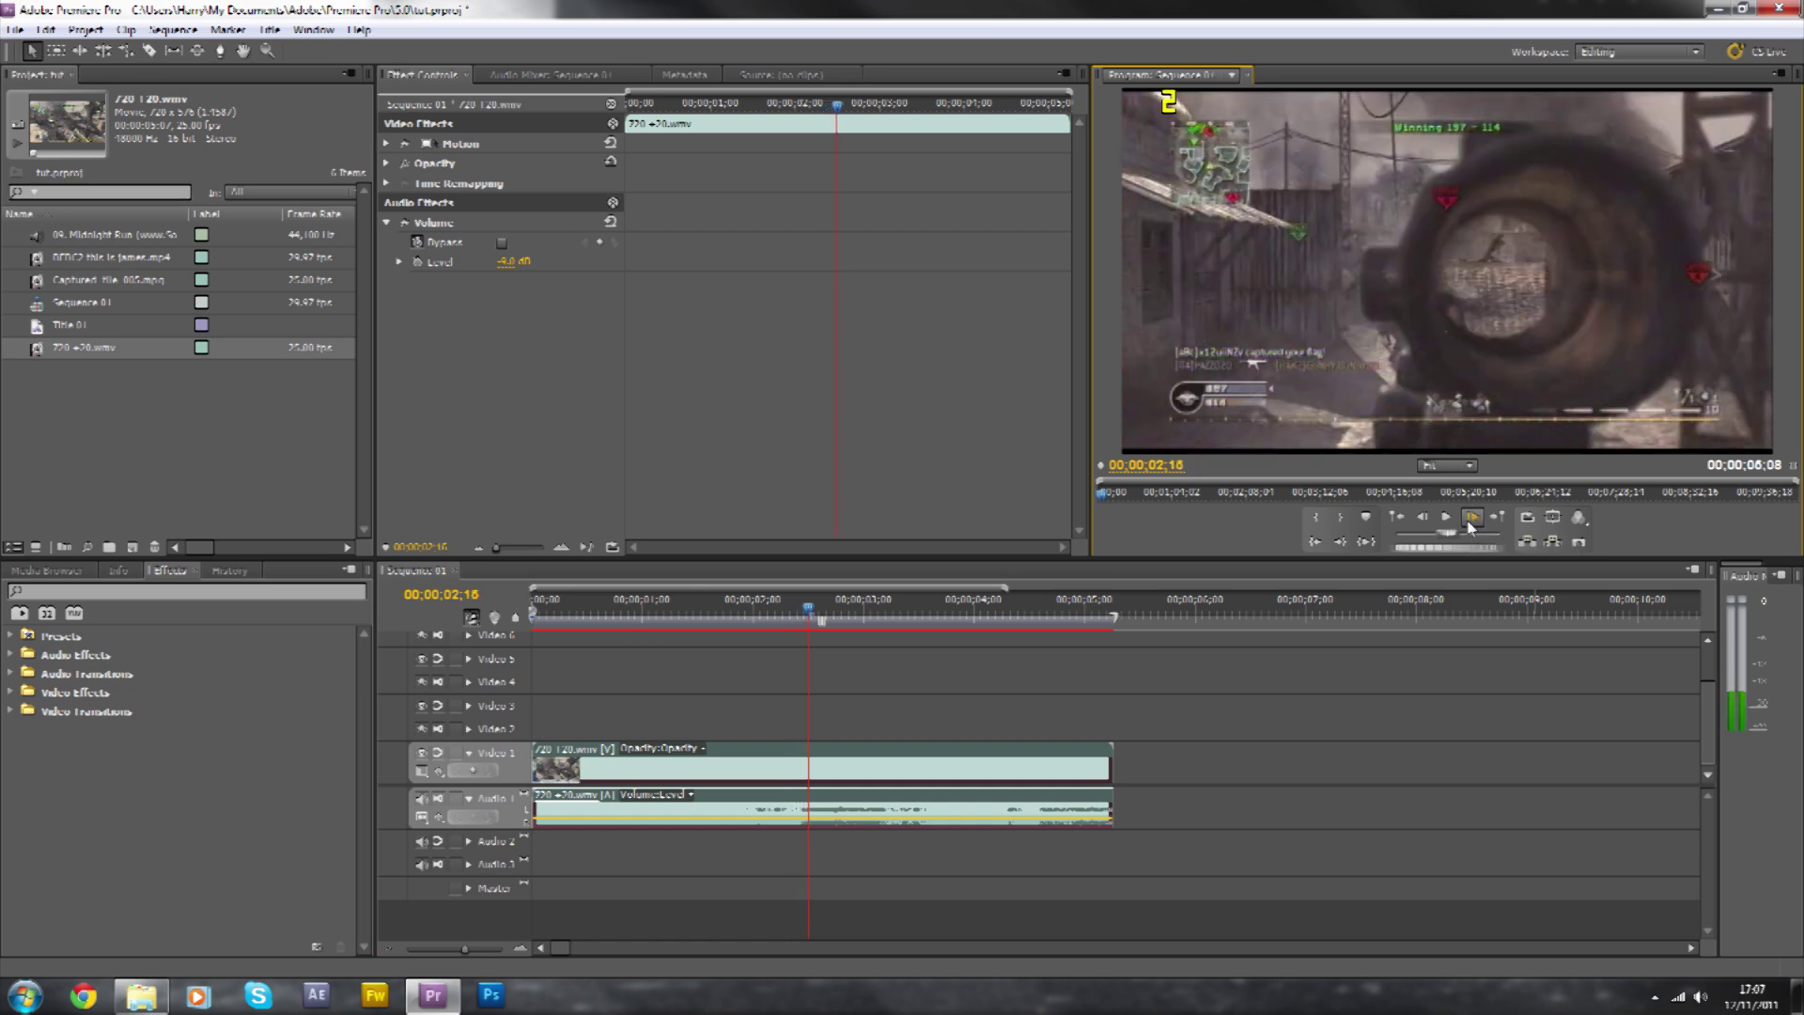
pyautogui.click(1471, 522)
pyautogui.click(1472, 522)
pyautogui.click(1471, 522)
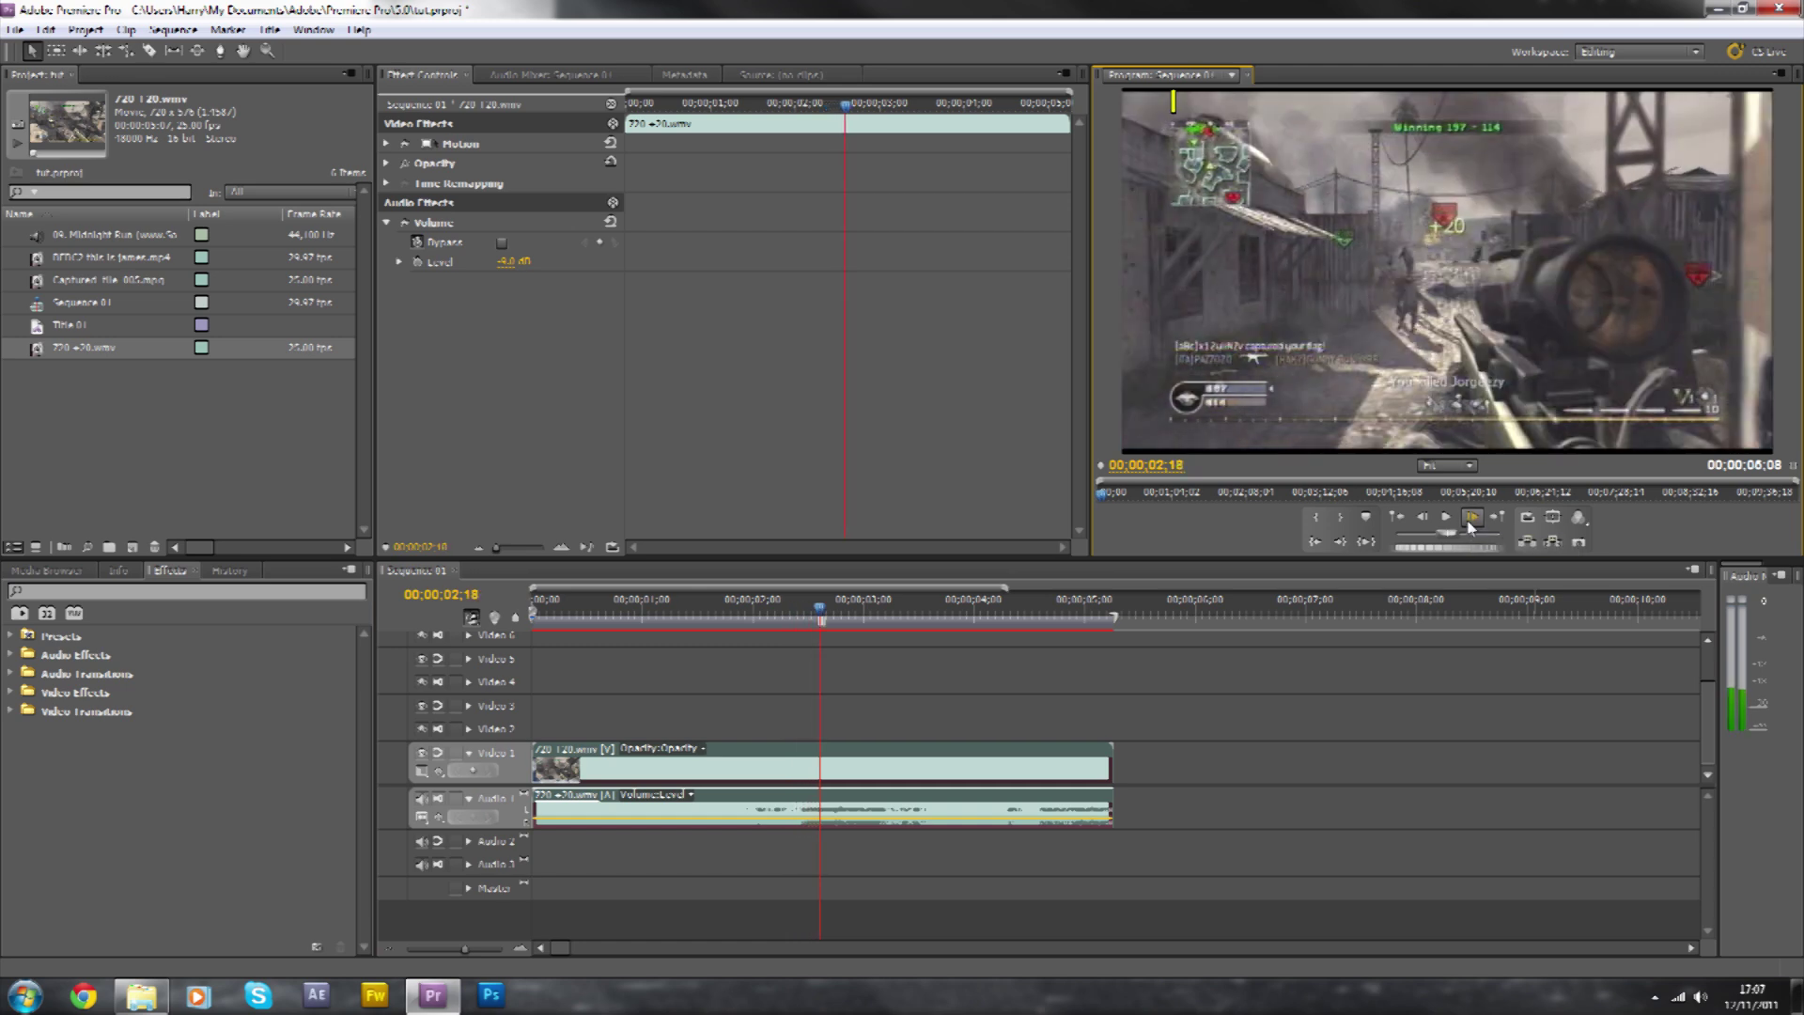
pyautogui.click(1472, 523)
pyautogui.click(1471, 522)
pyautogui.click(1471, 522)
pyautogui.click(1471, 523)
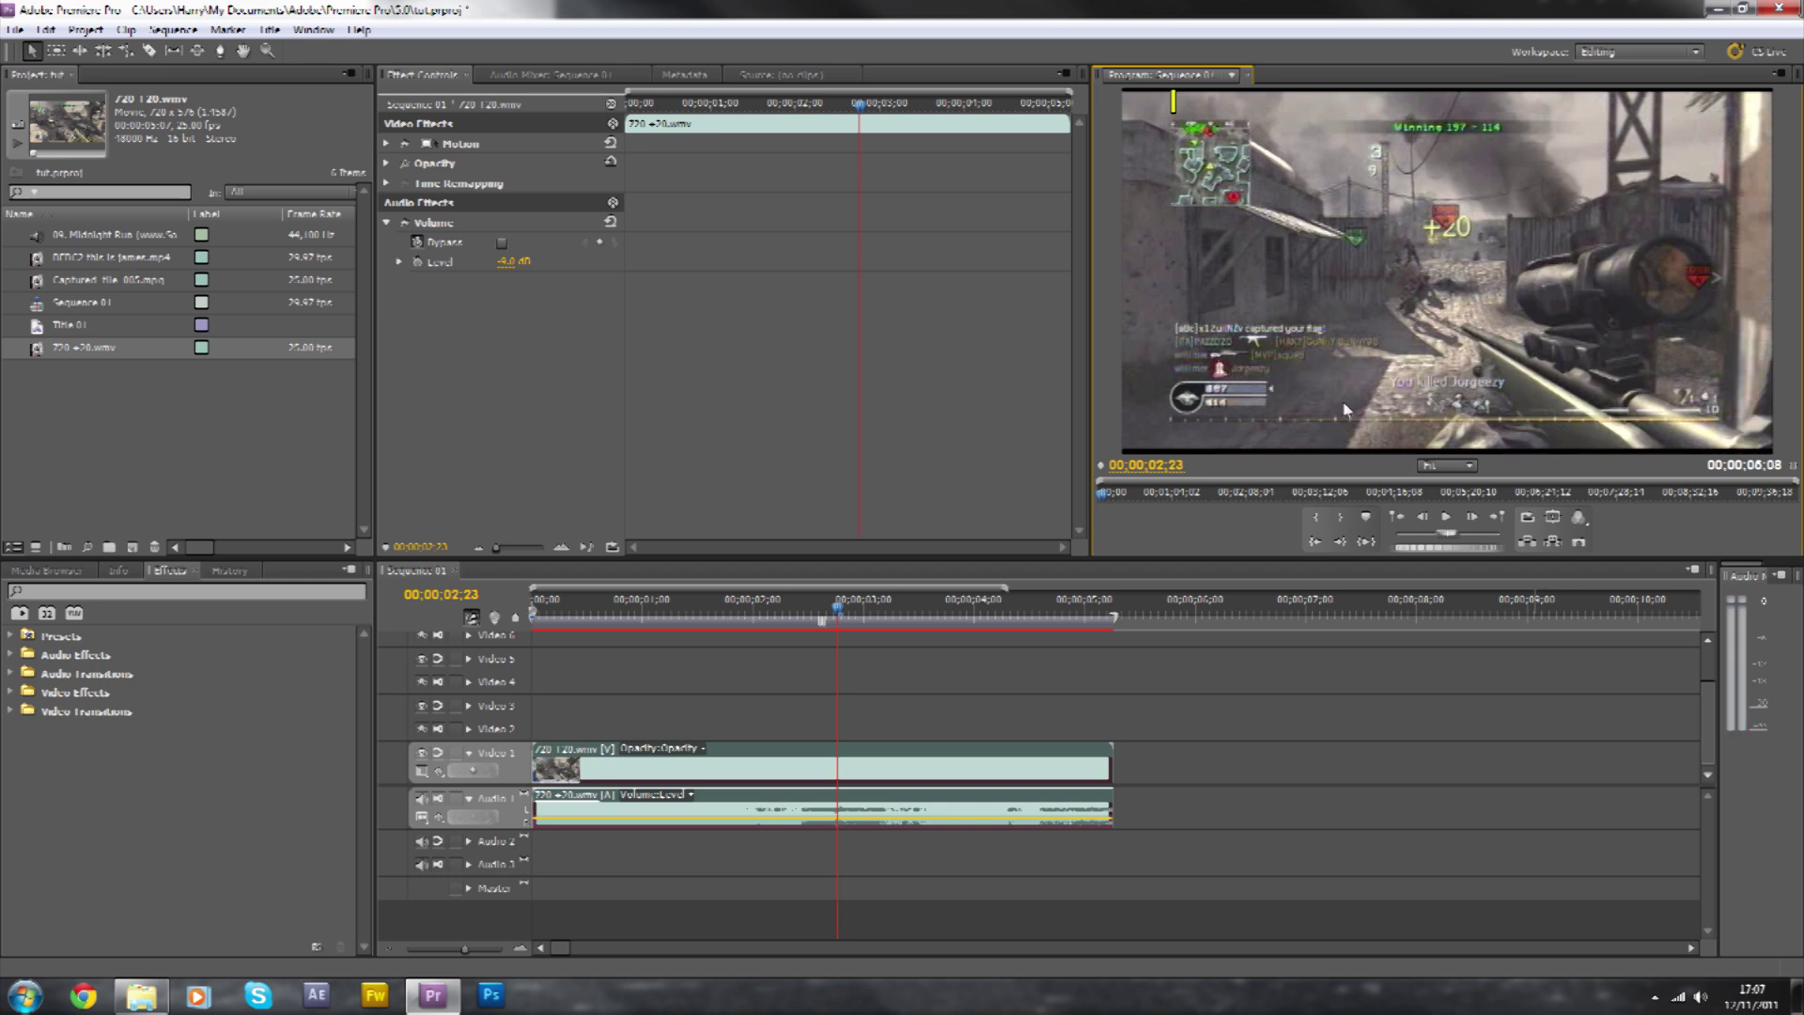
pyautogui.click(1423, 517)
pyautogui.click(1423, 517)
pyautogui.click(1423, 517)
pyautogui.click(1423, 517)
pyautogui.click(1424, 517)
pyautogui.click(1423, 516)
pyautogui.click(1423, 517)
pyautogui.click(1423, 517)
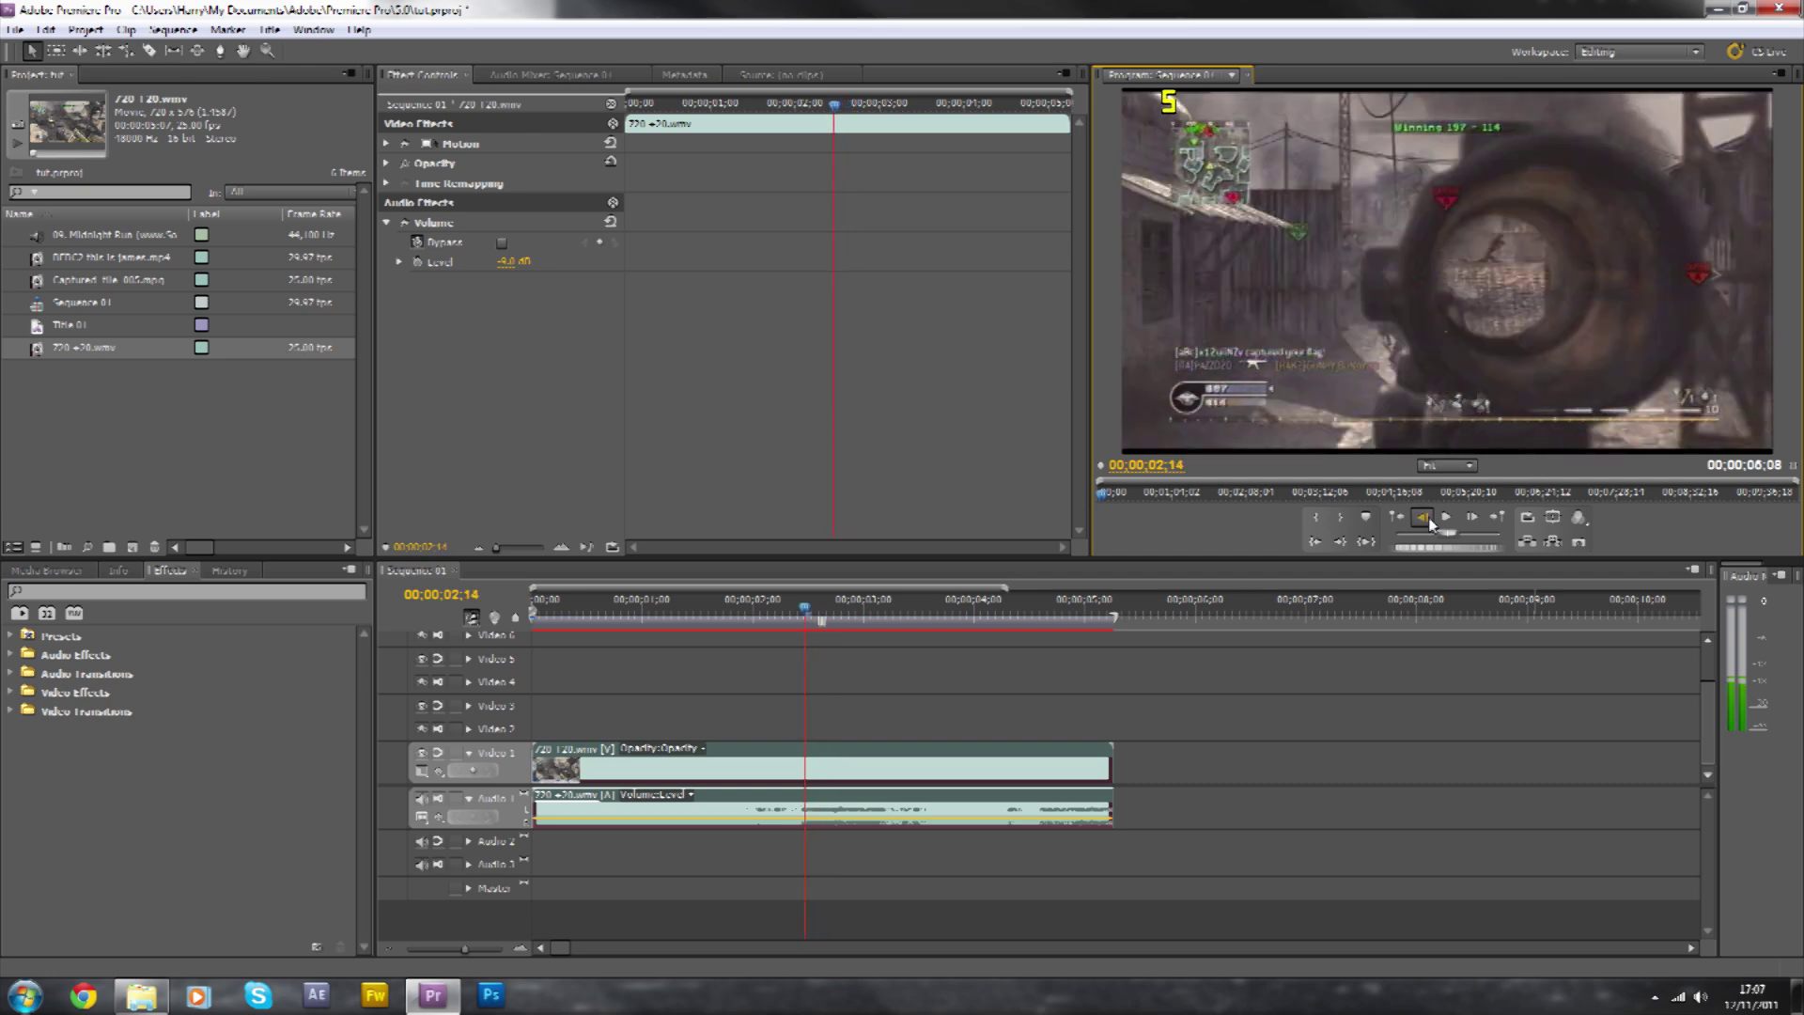
pyautogui.click(1424, 517)
pyautogui.click(1424, 517)
pyautogui.click(1423, 516)
pyautogui.click(1424, 517)
pyautogui.click(1472, 517)
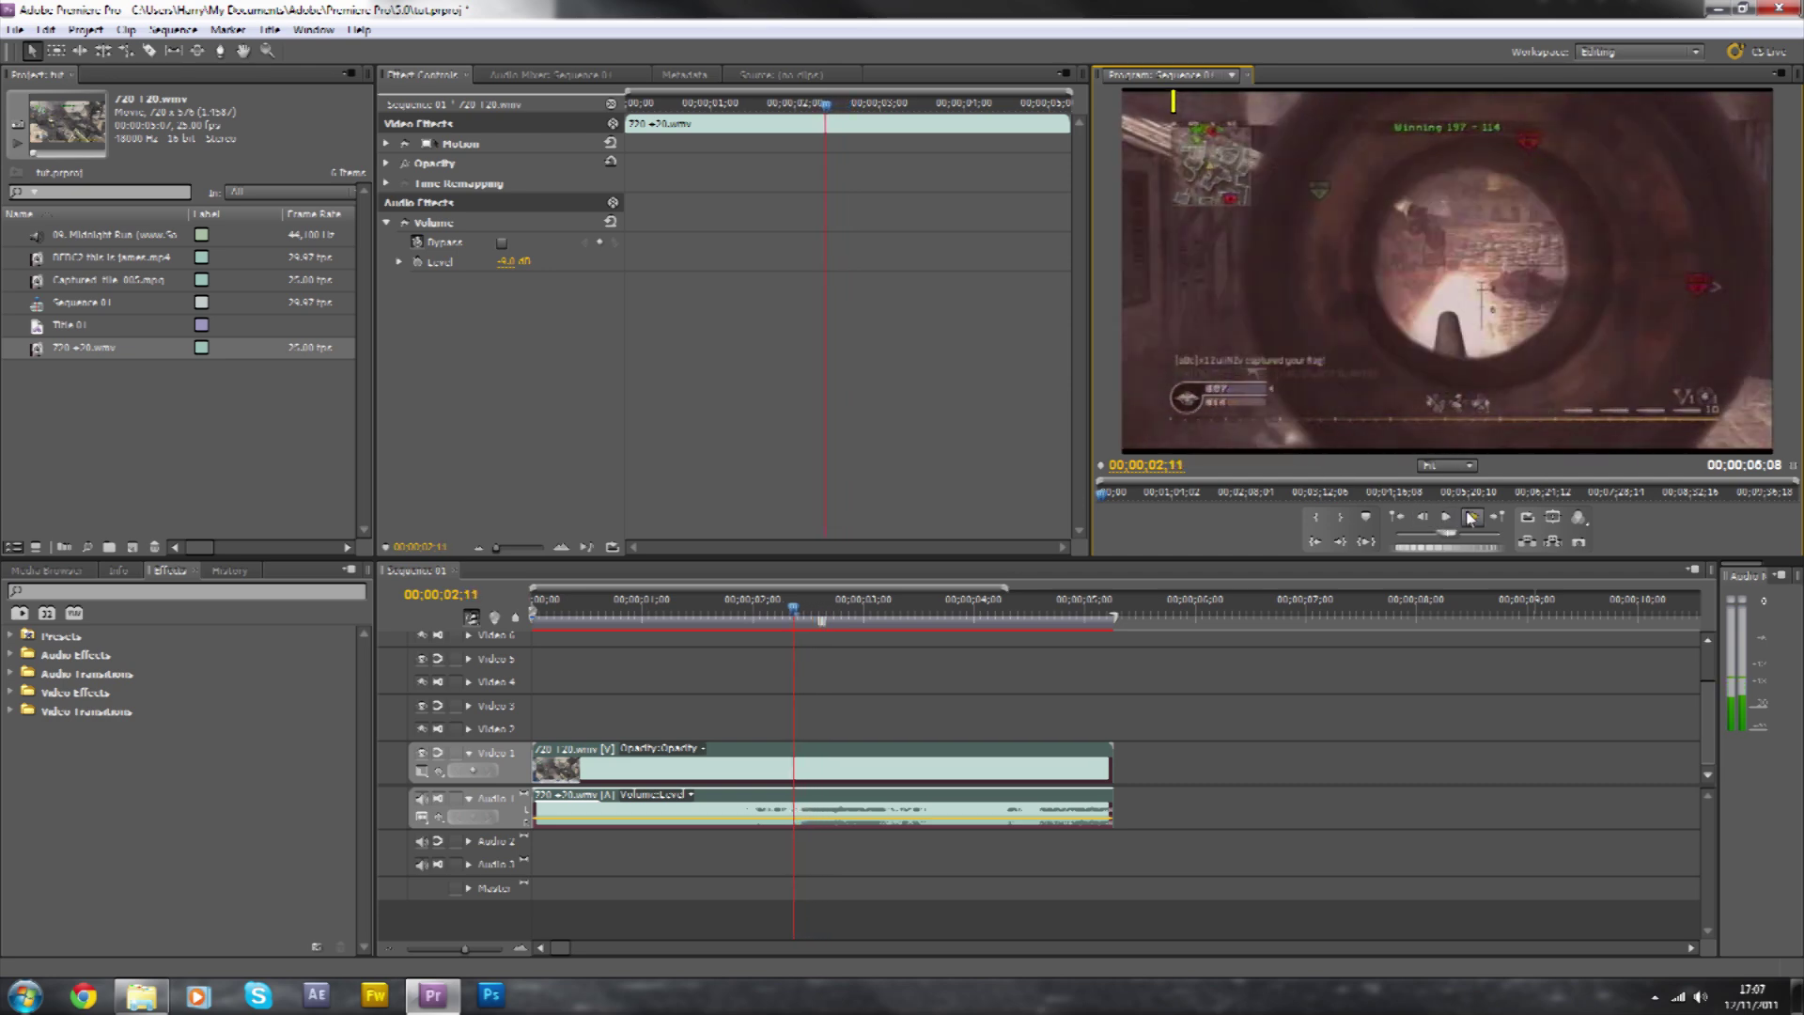
# Razor-cut the gameplay clip at 00;00;02;11, then return to the Selection tool.
pyautogui.click(149, 50)
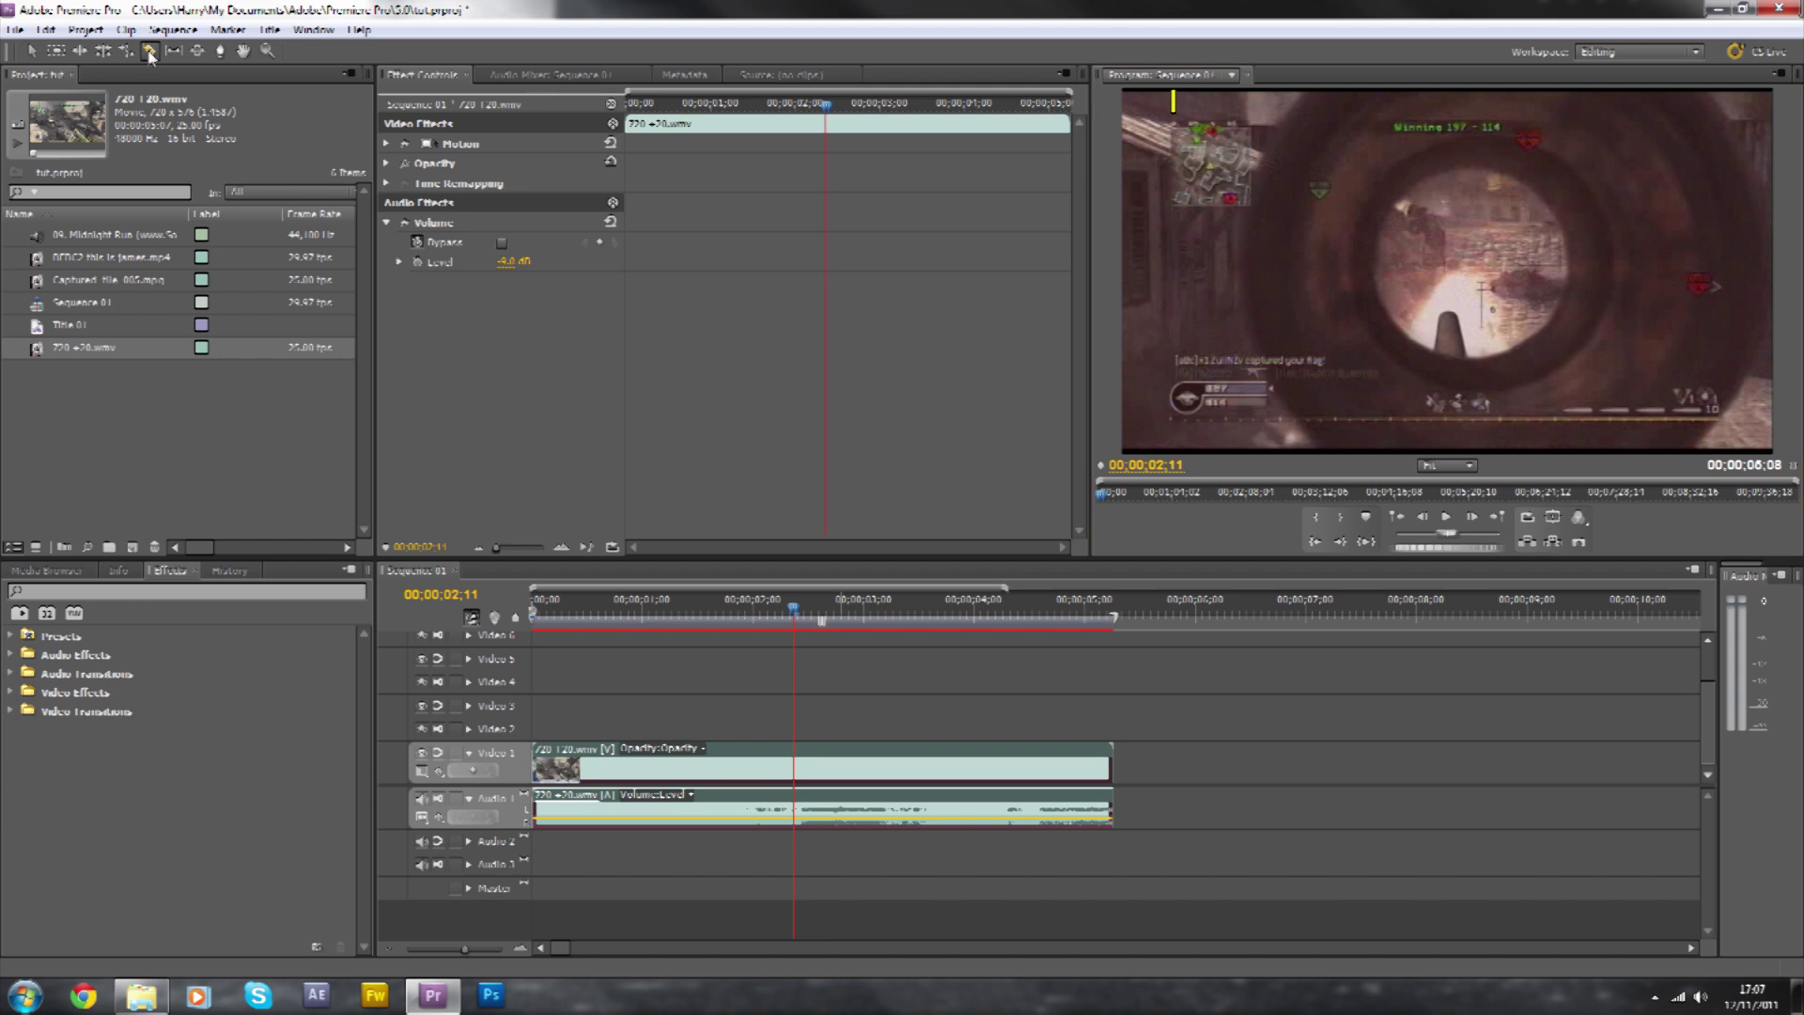
pyautogui.click(796, 752)
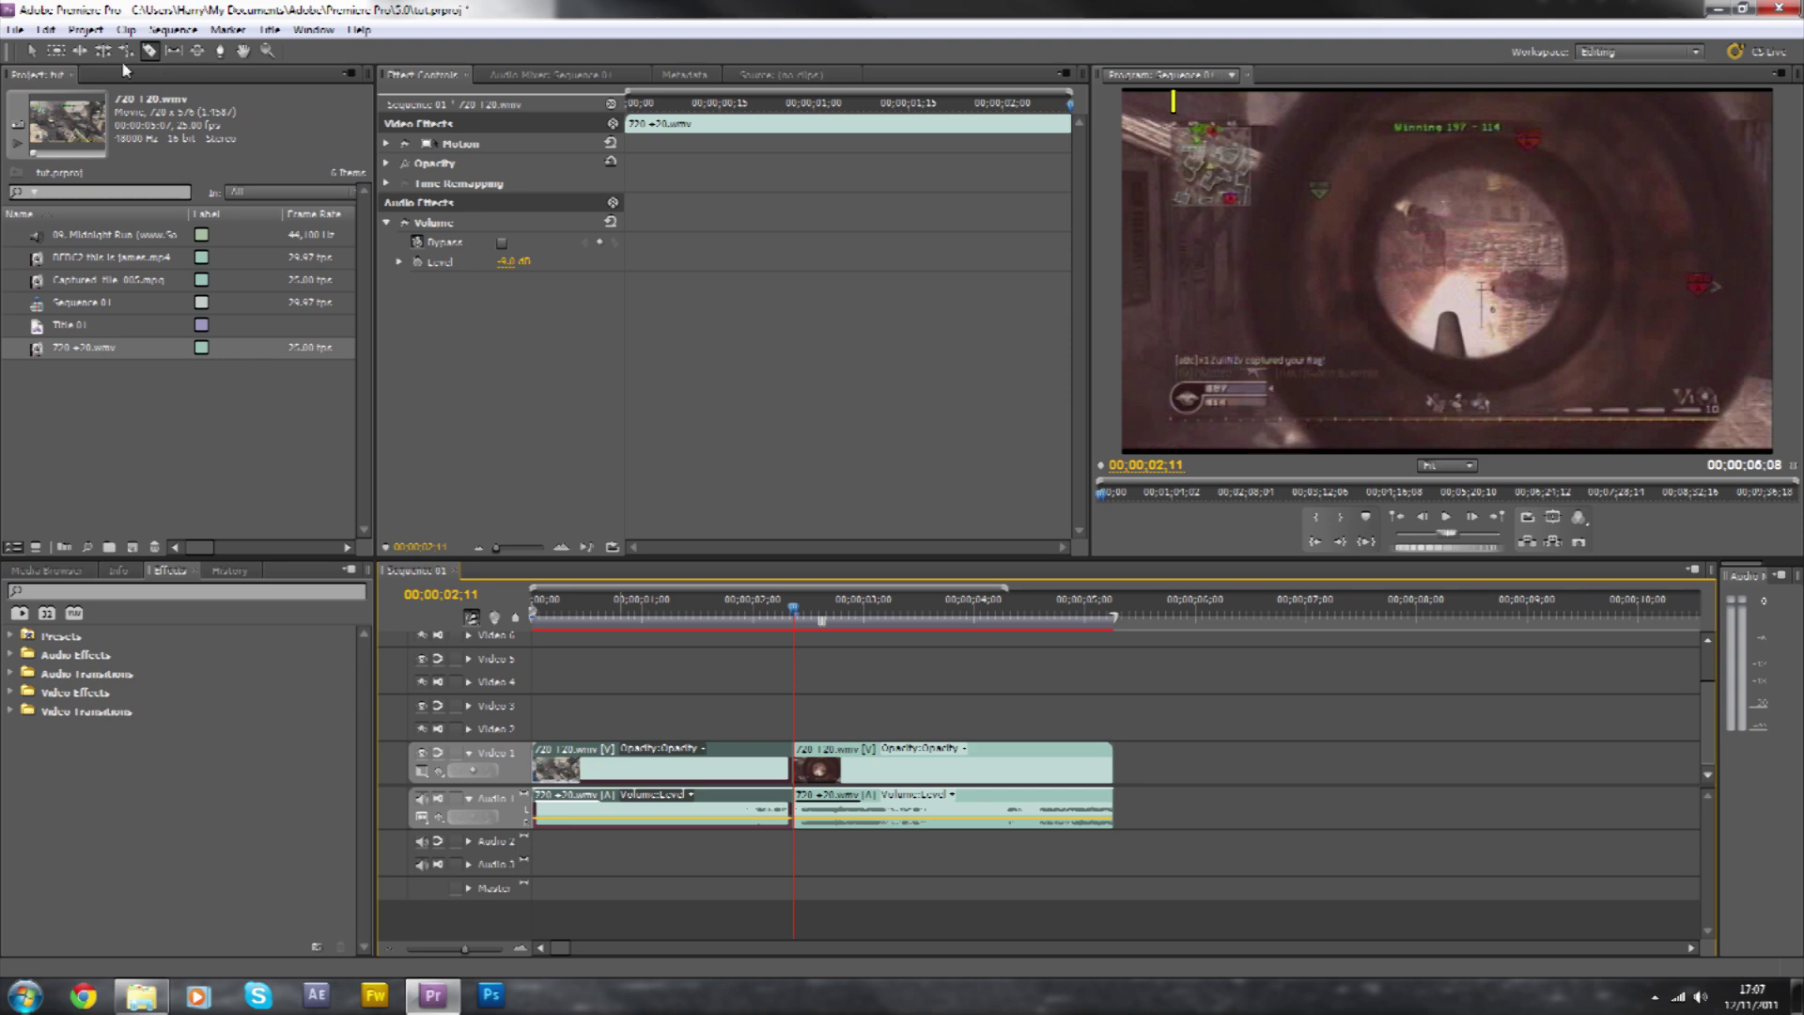
pyautogui.click(31, 50)
# Step forward to 00;00;03;20 and razor-cut the clip into a third piece.
pyautogui.click(1471, 518)
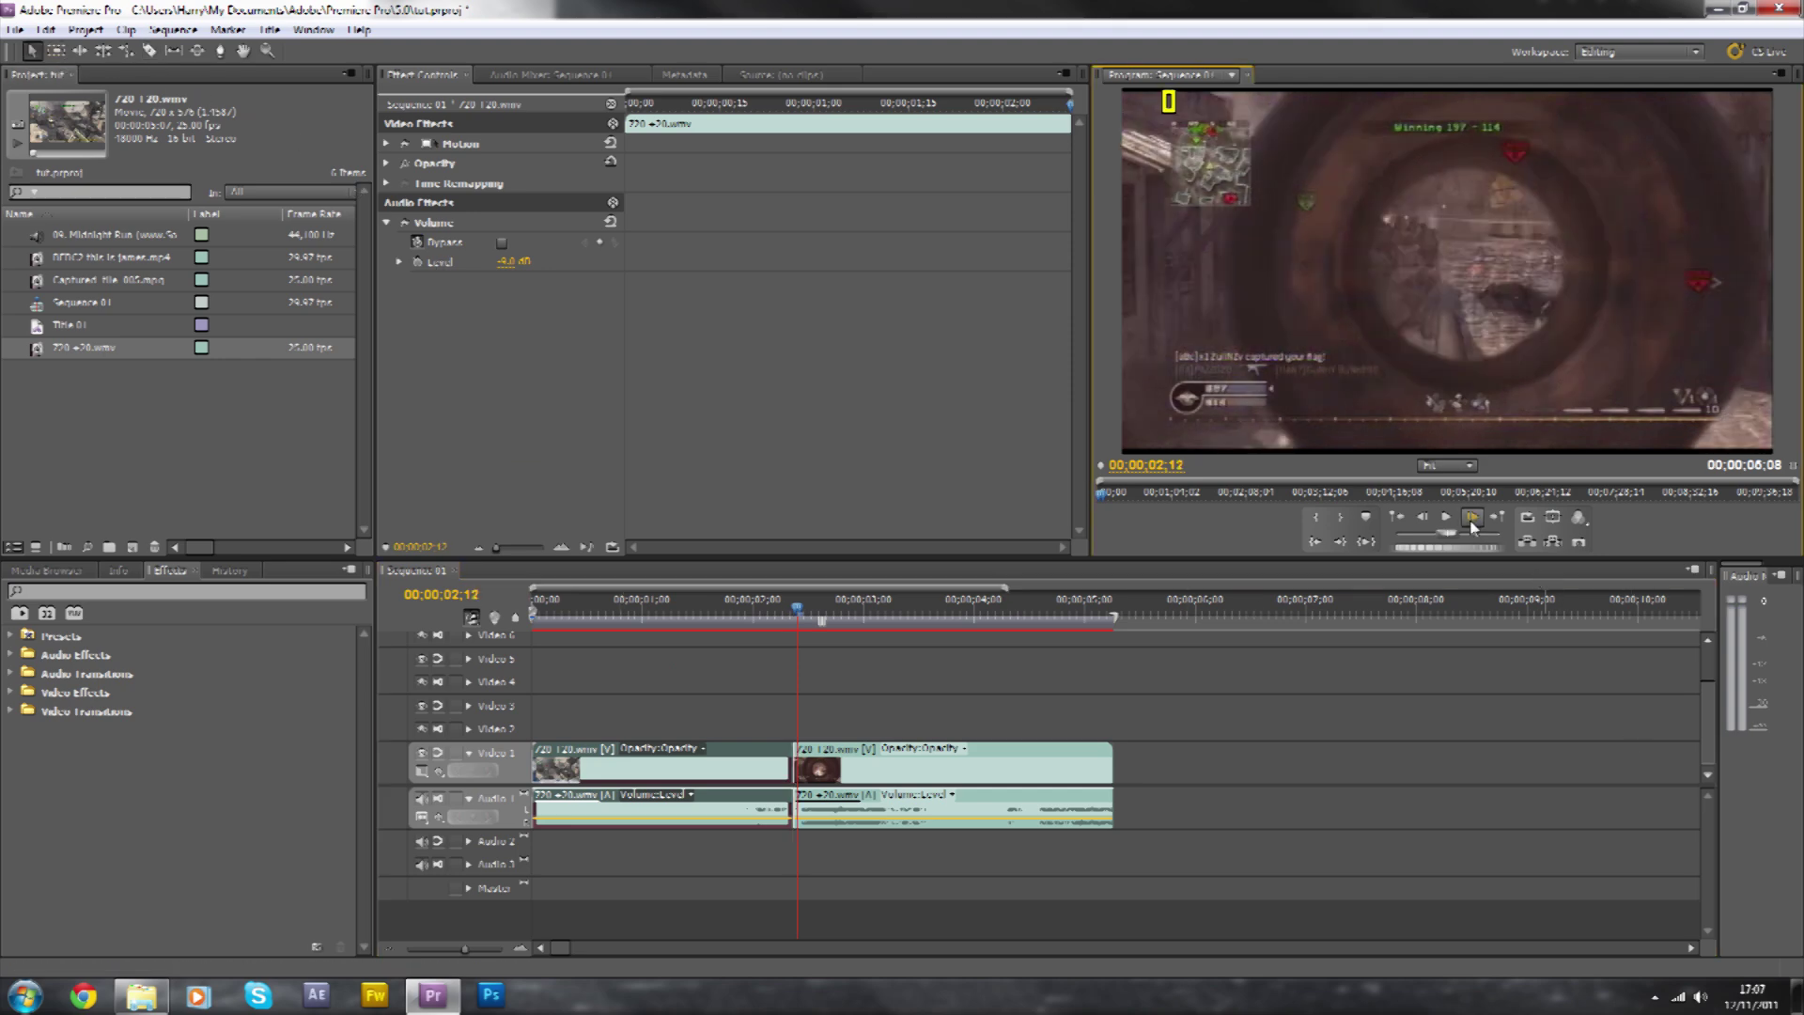
pyautogui.click(1471, 518)
pyautogui.click(1472, 518)
pyautogui.click(1472, 518)
pyautogui.click(1472, 518)
pyautogui.click(1472, 518)
pyautogui.click(1472, 517)
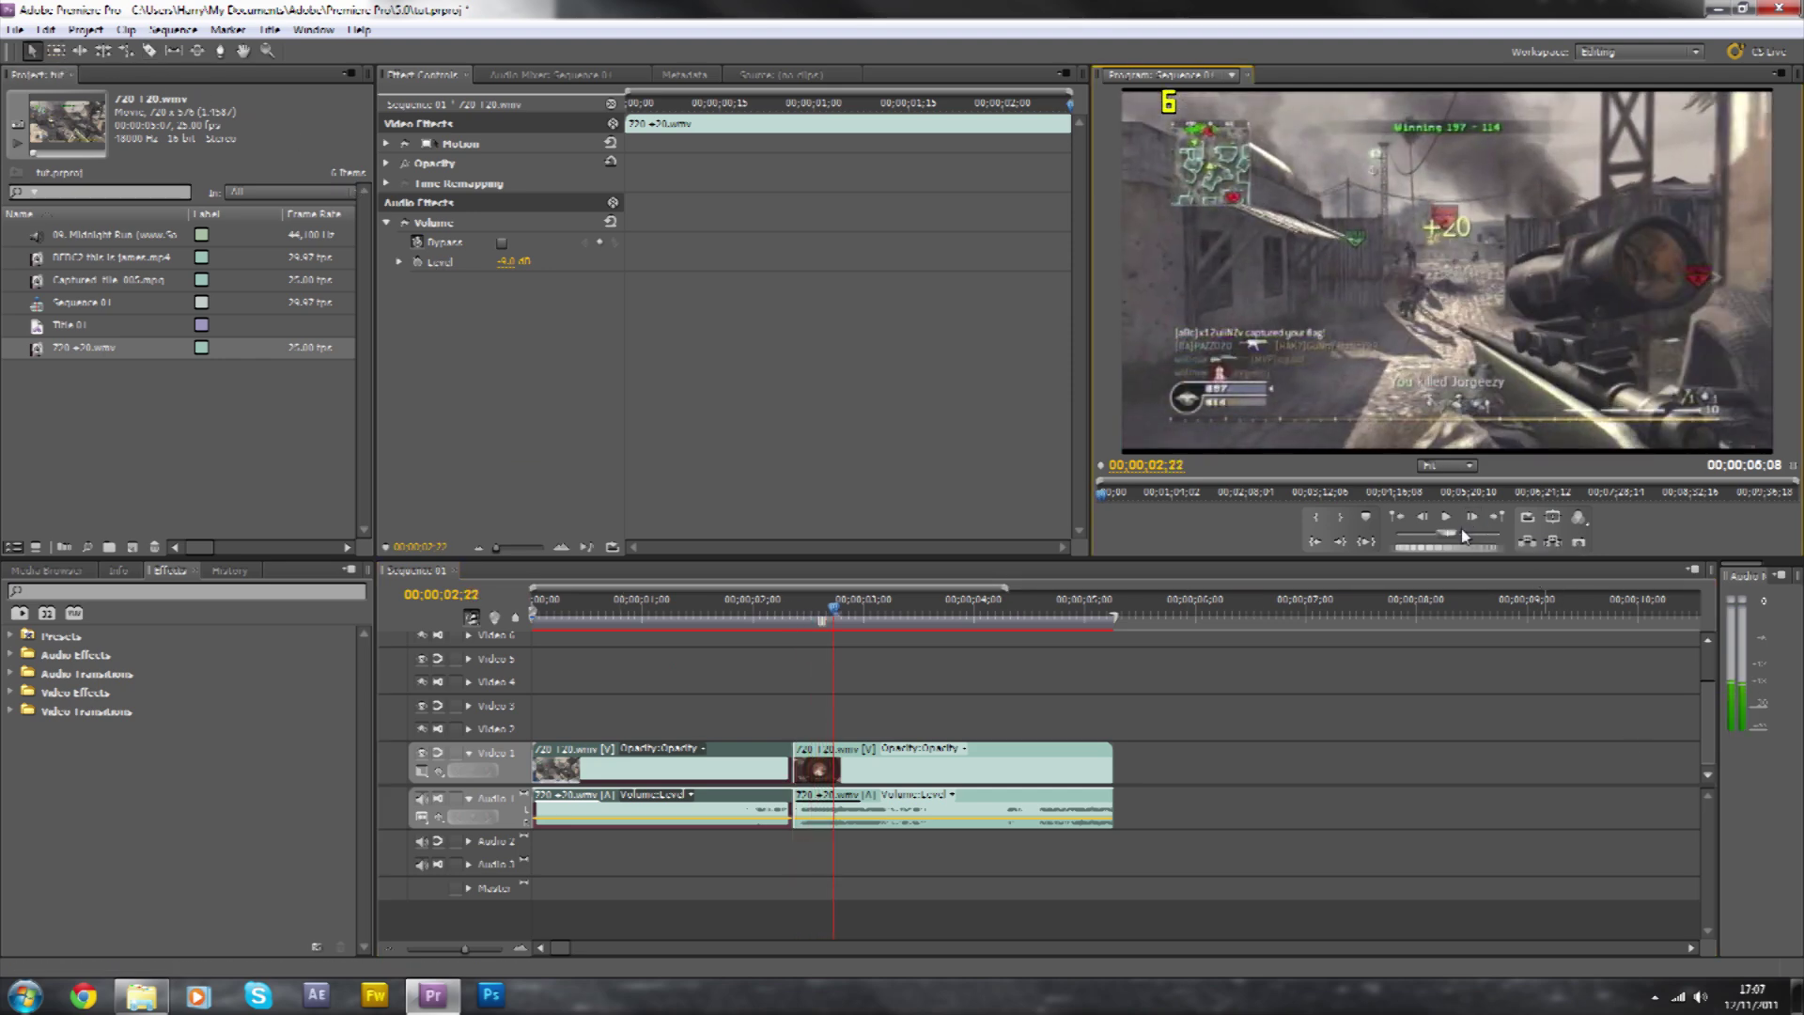
pyautogui.click(1472, 518)
pyautogui.click(1472, 518)
pyautogui.click(1472, 518)
pyautogui.click(1473, 517)
pyautogui.click(1472, 518)
pyautogui.click(1472, 518)
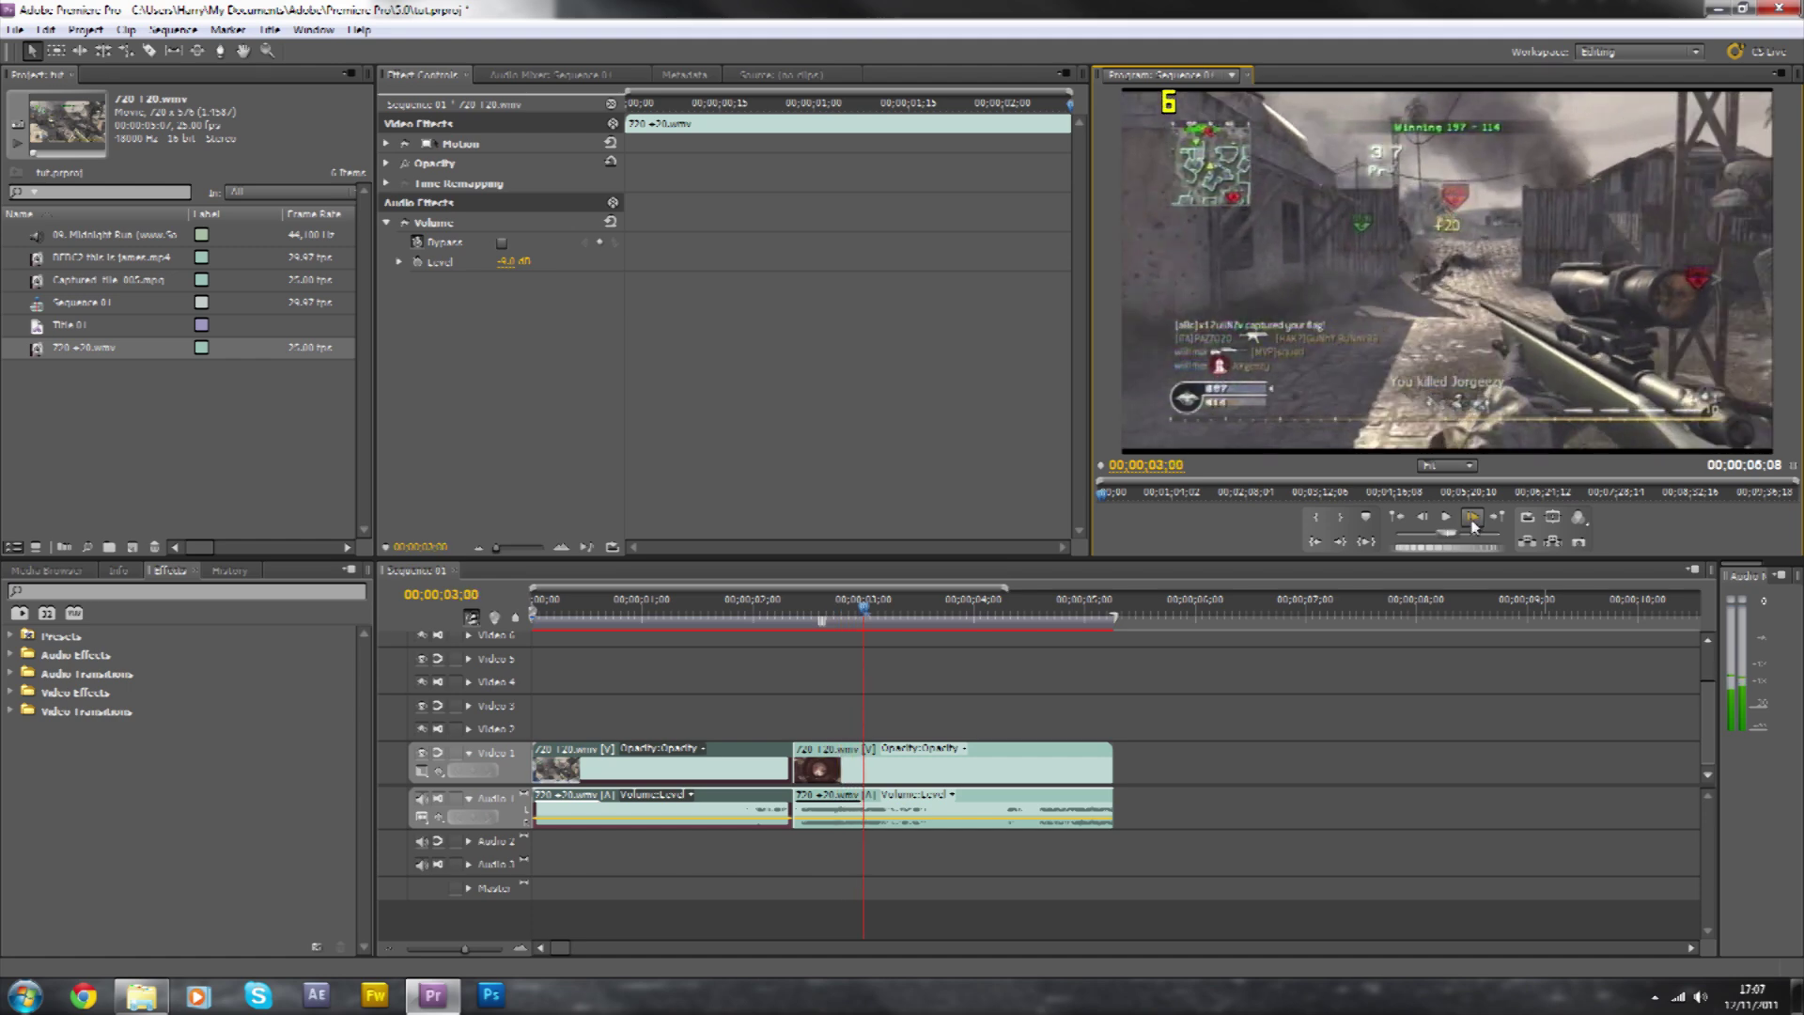
pyautogui.click(1472, 517)
pyautogui.click(1472, 518)
pyautogui.click(1472, 517)
pyautogui.click(1472, 517)
pyautogui.click(1472, 518)
pyautogui.click(1472, 518)
pyautogui.click(1472, 518)
pyautogui.click(1472, 518)
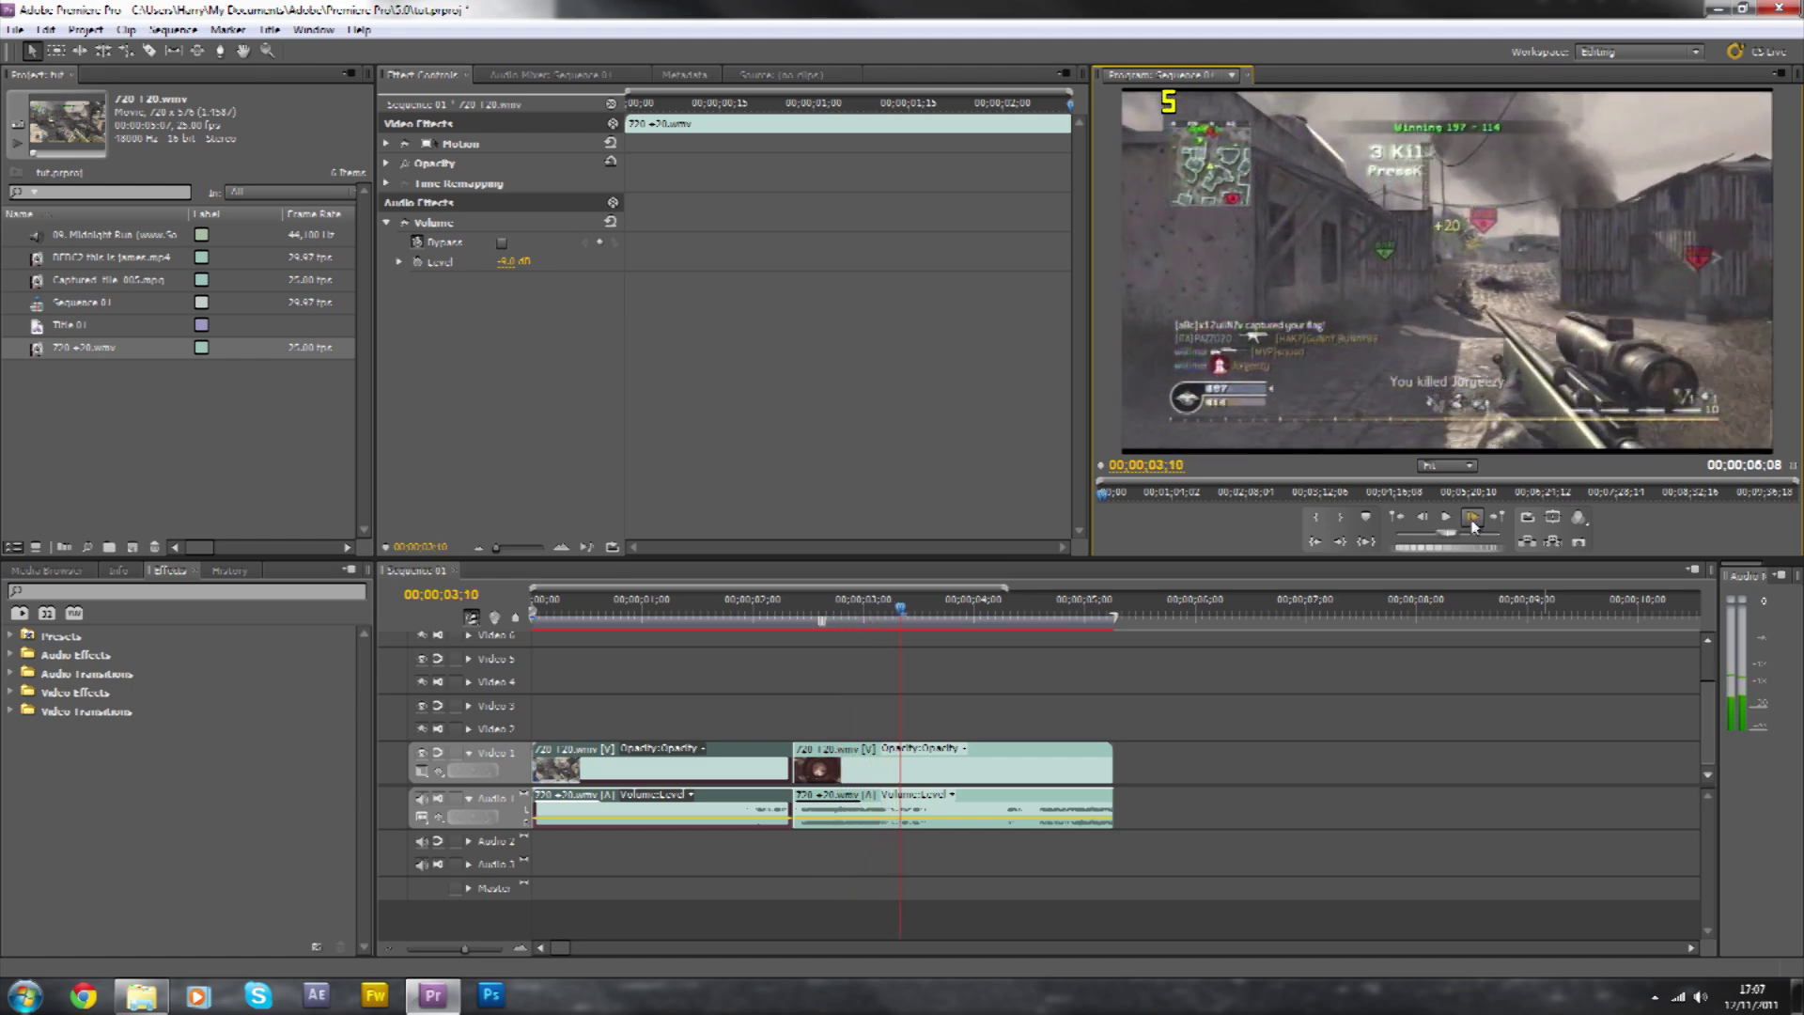
pyautogui.click(1472, 518)
pyautogui.click(1473, 518)
pyautogui.click(1472, 518)
pyautogui.click(1473, 518)
pyautogui.click(1472, 518)
pyautogui.click(1472, 517)
pyautogui.click(1473, 518)
pyautogui.click(1472, 518)
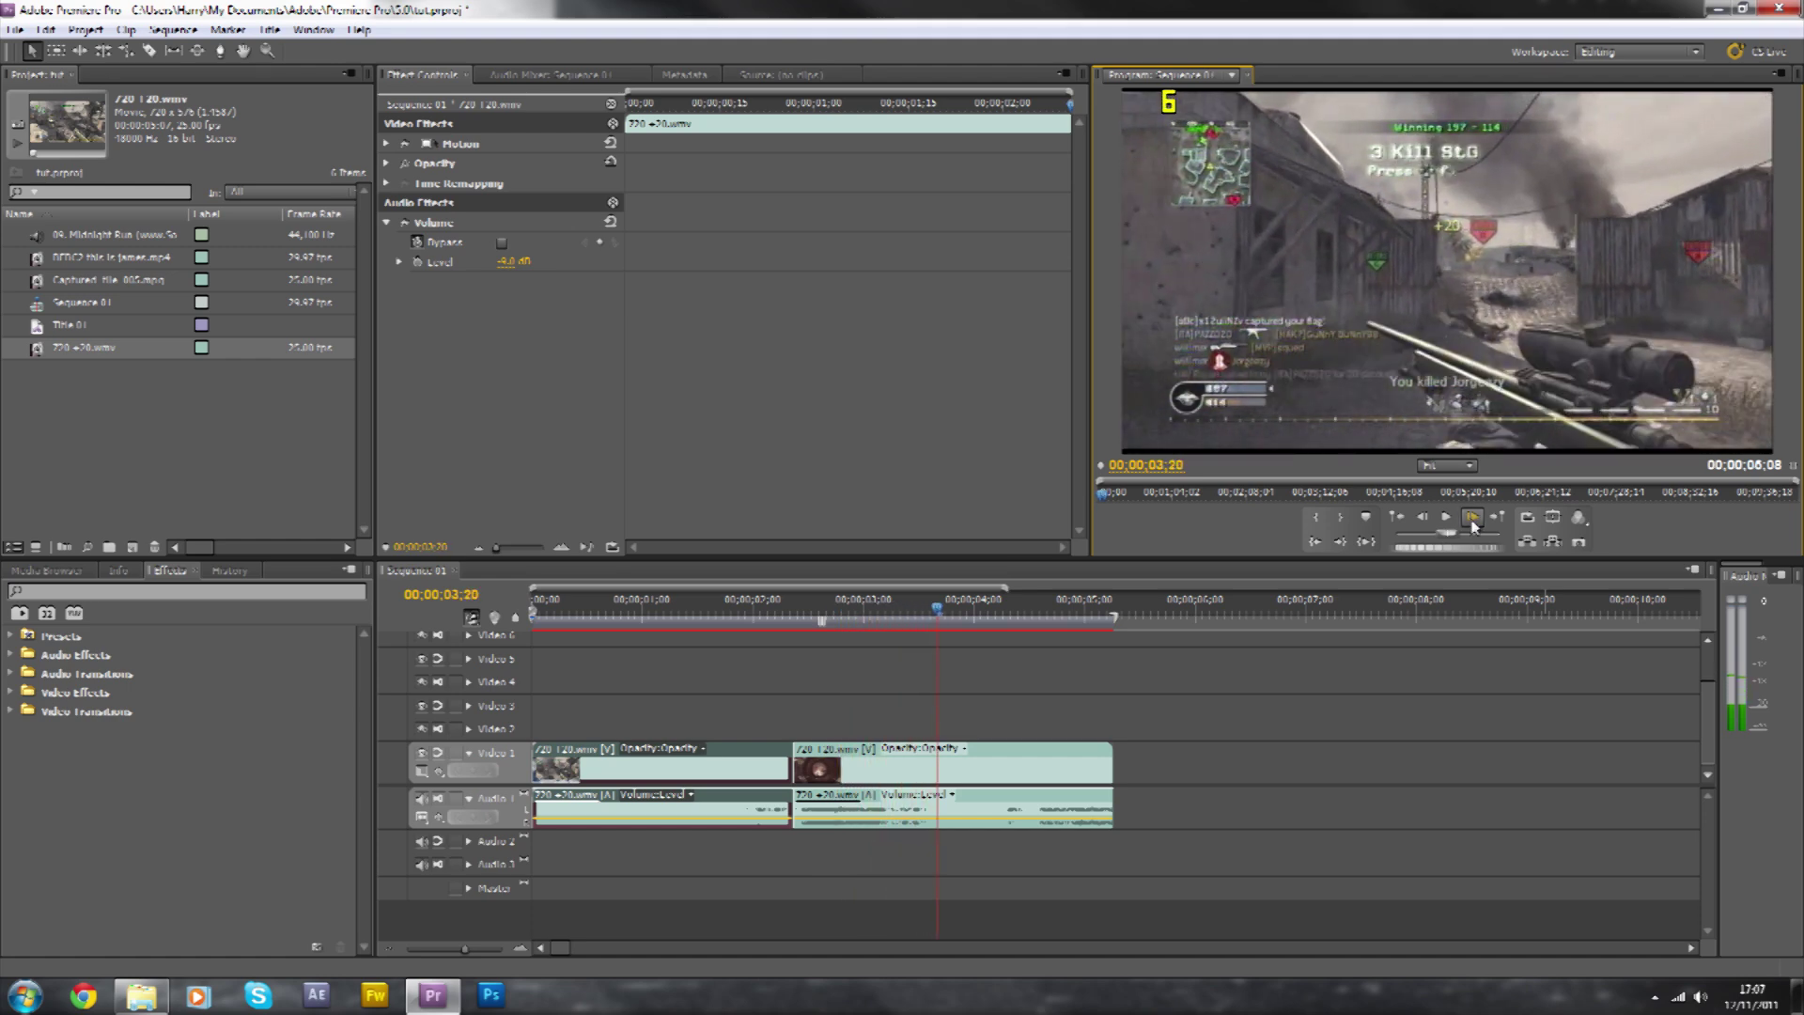
pyautogui.click(149, 51)
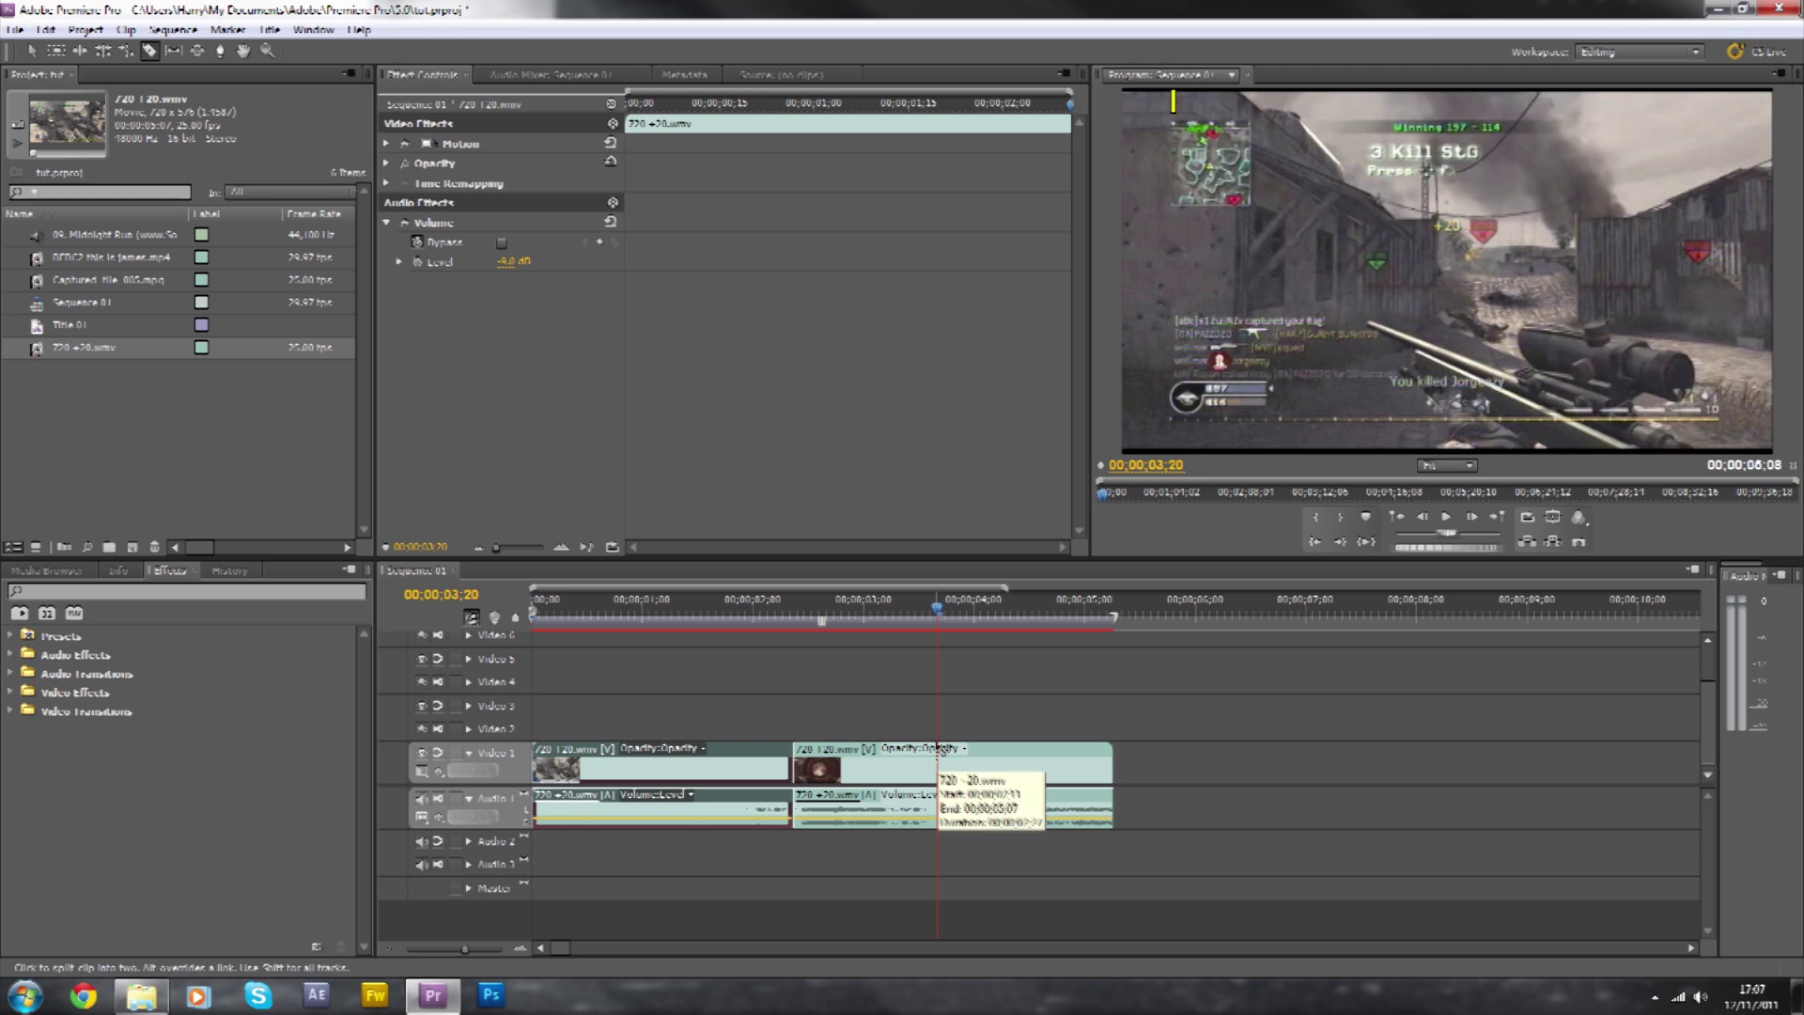
pyautogui.click(938, 749)
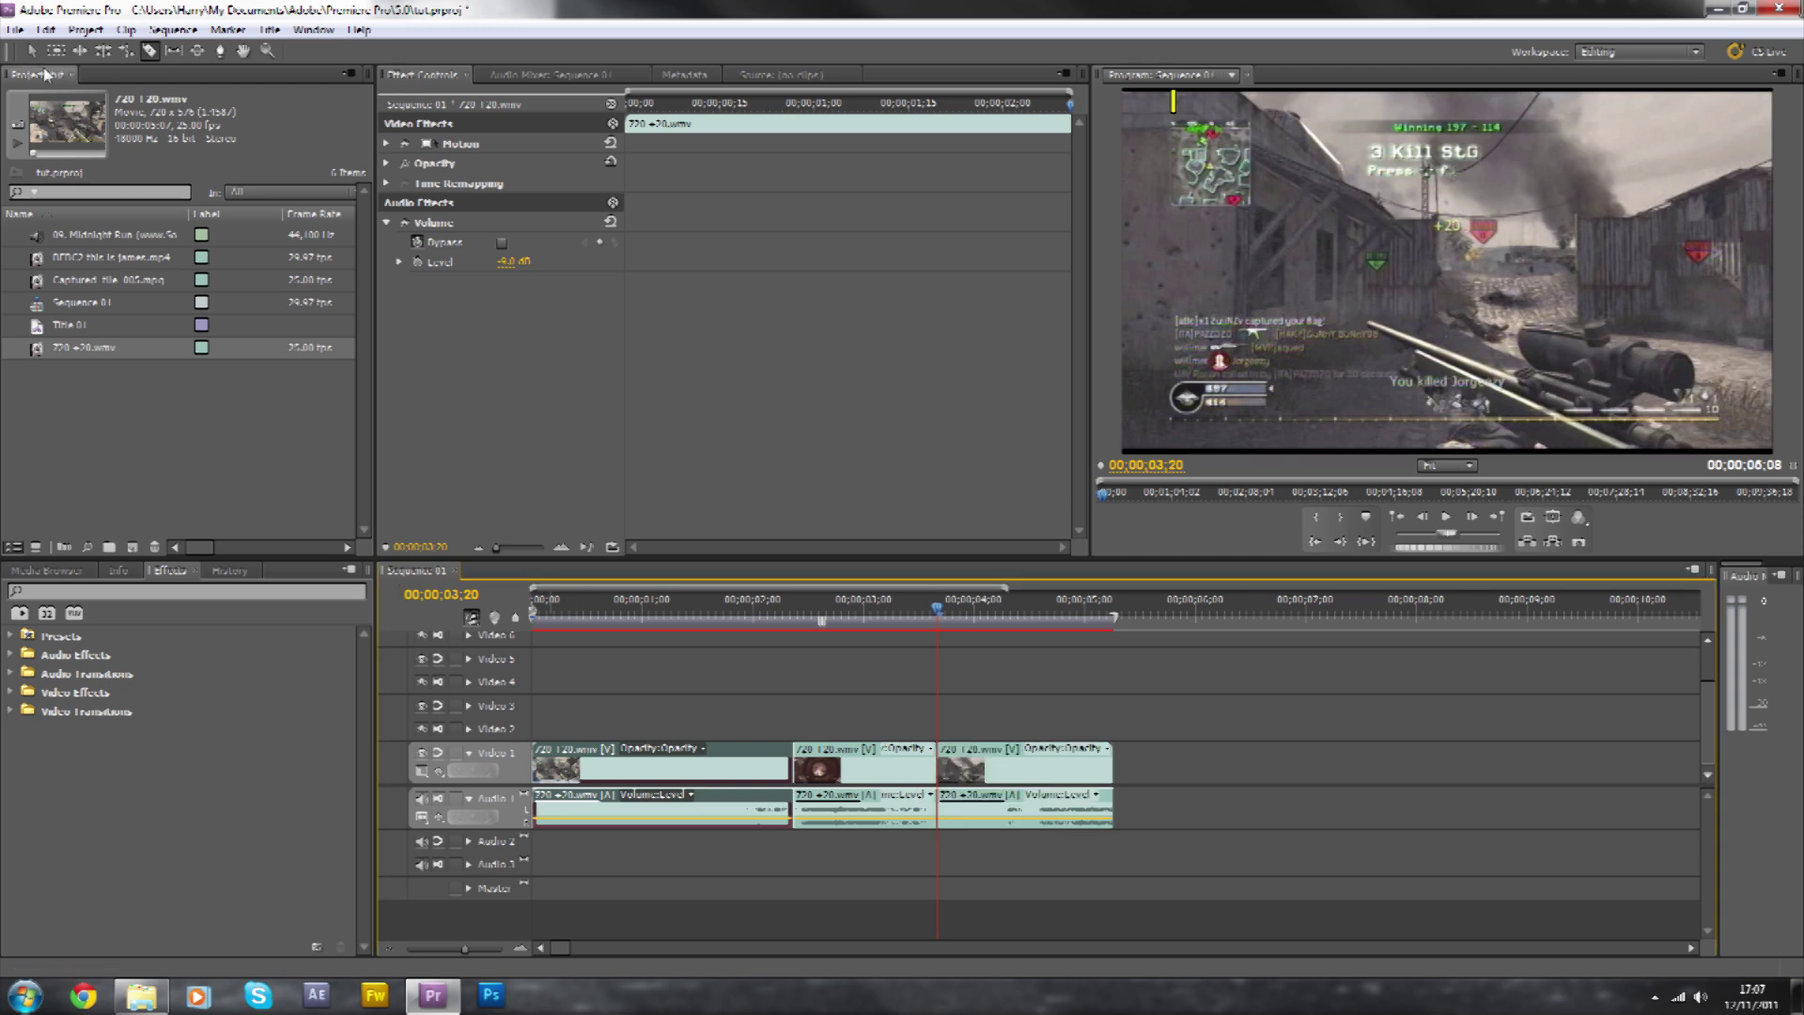
# Set the middle clip's speed to 40% in Speed/Duration.
pyautogui.press('v')
pyautogui.click(900, 615)
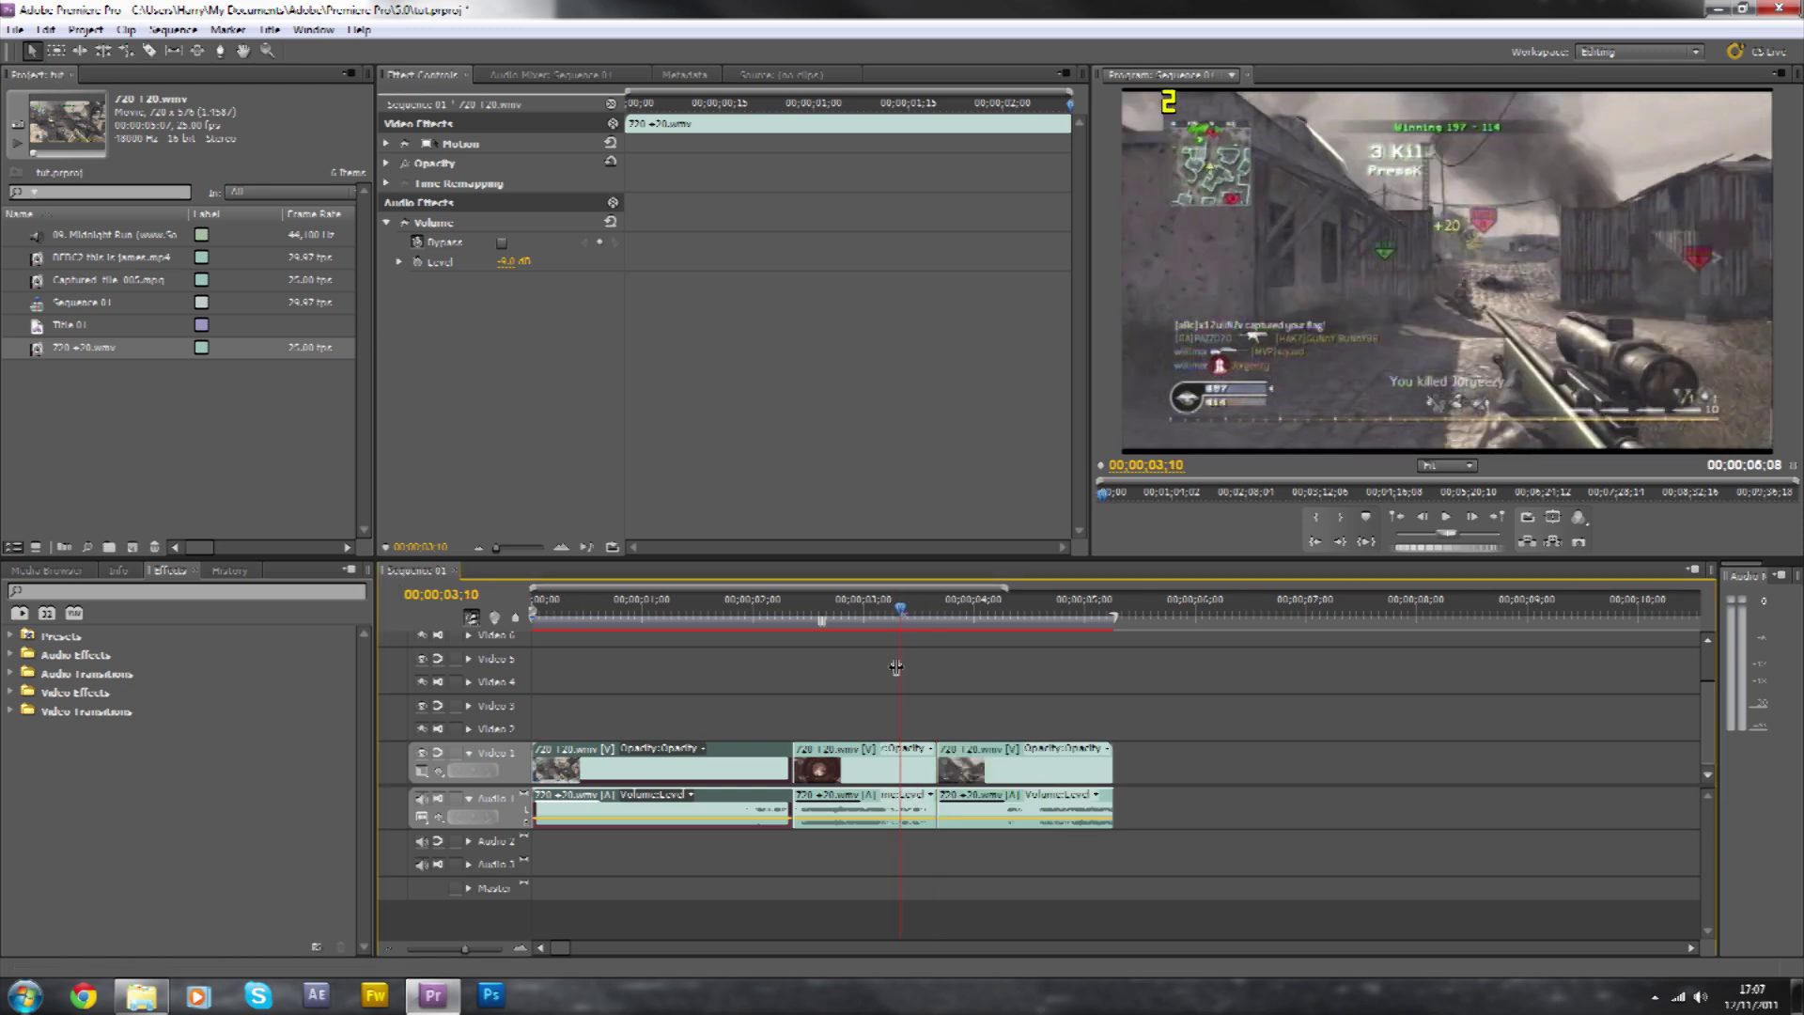
pyautogui.click(869, 752)
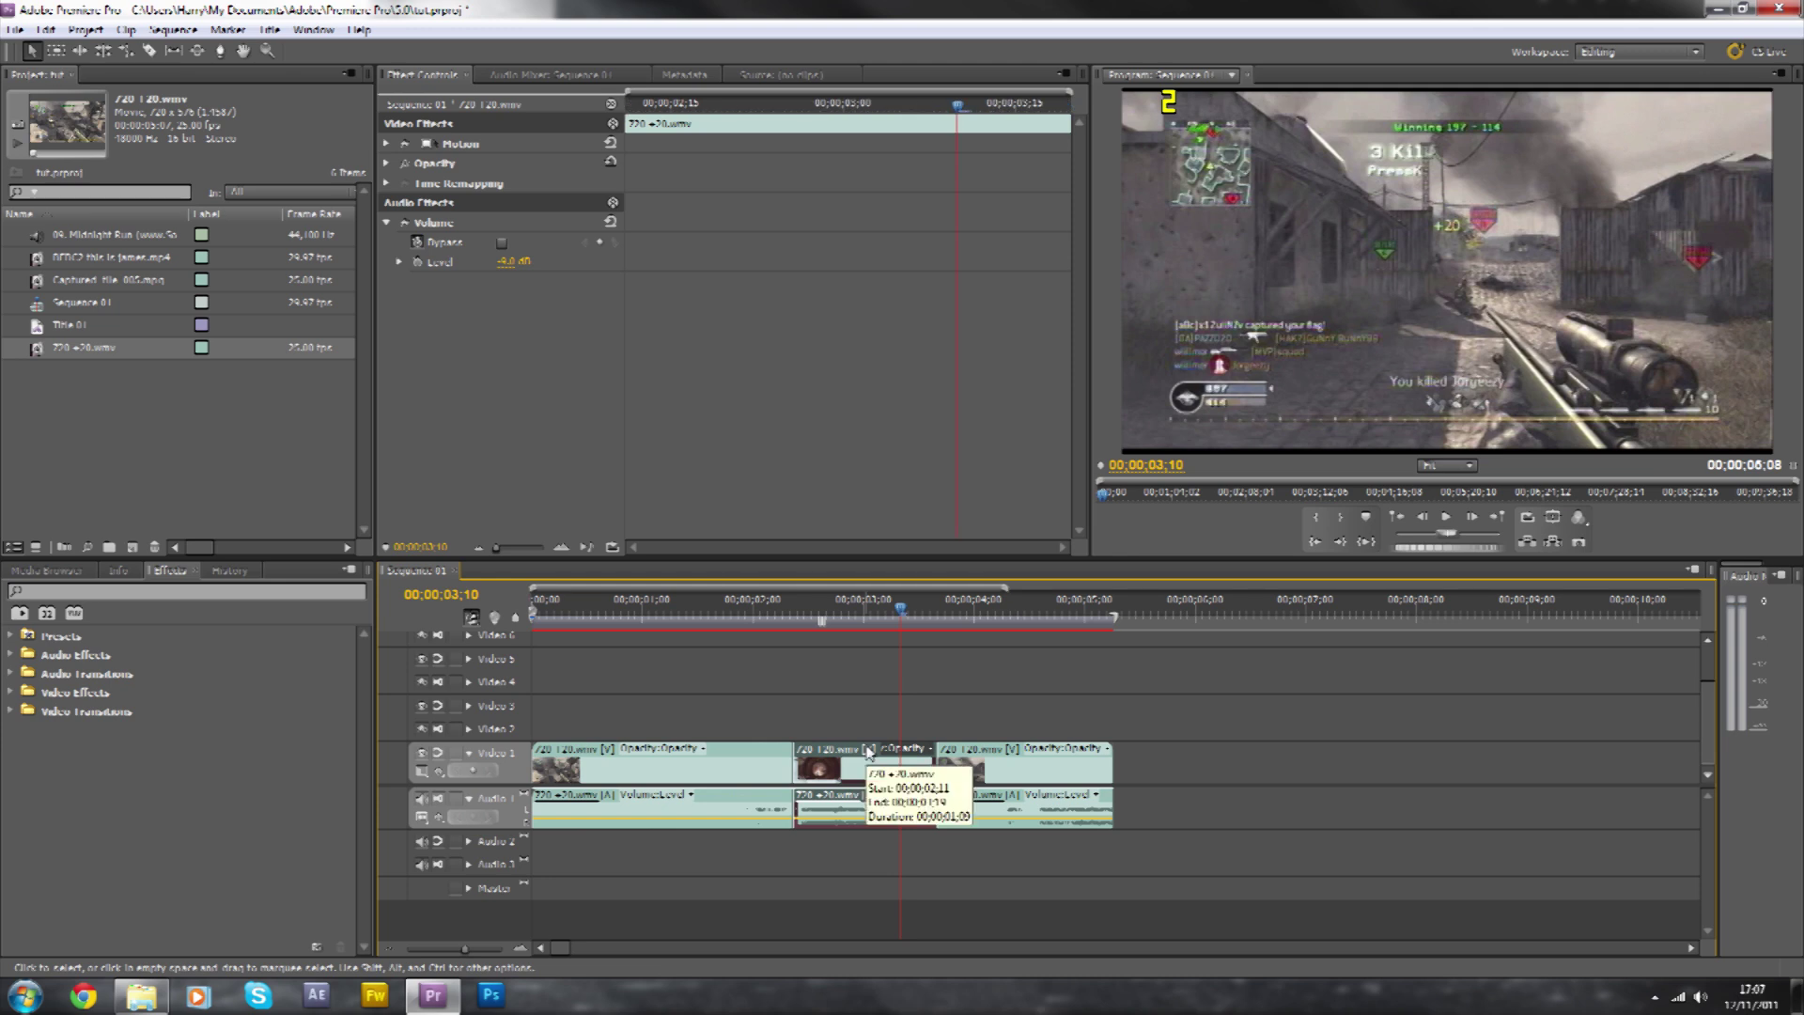
pyautogui.rightClick(869, 751)
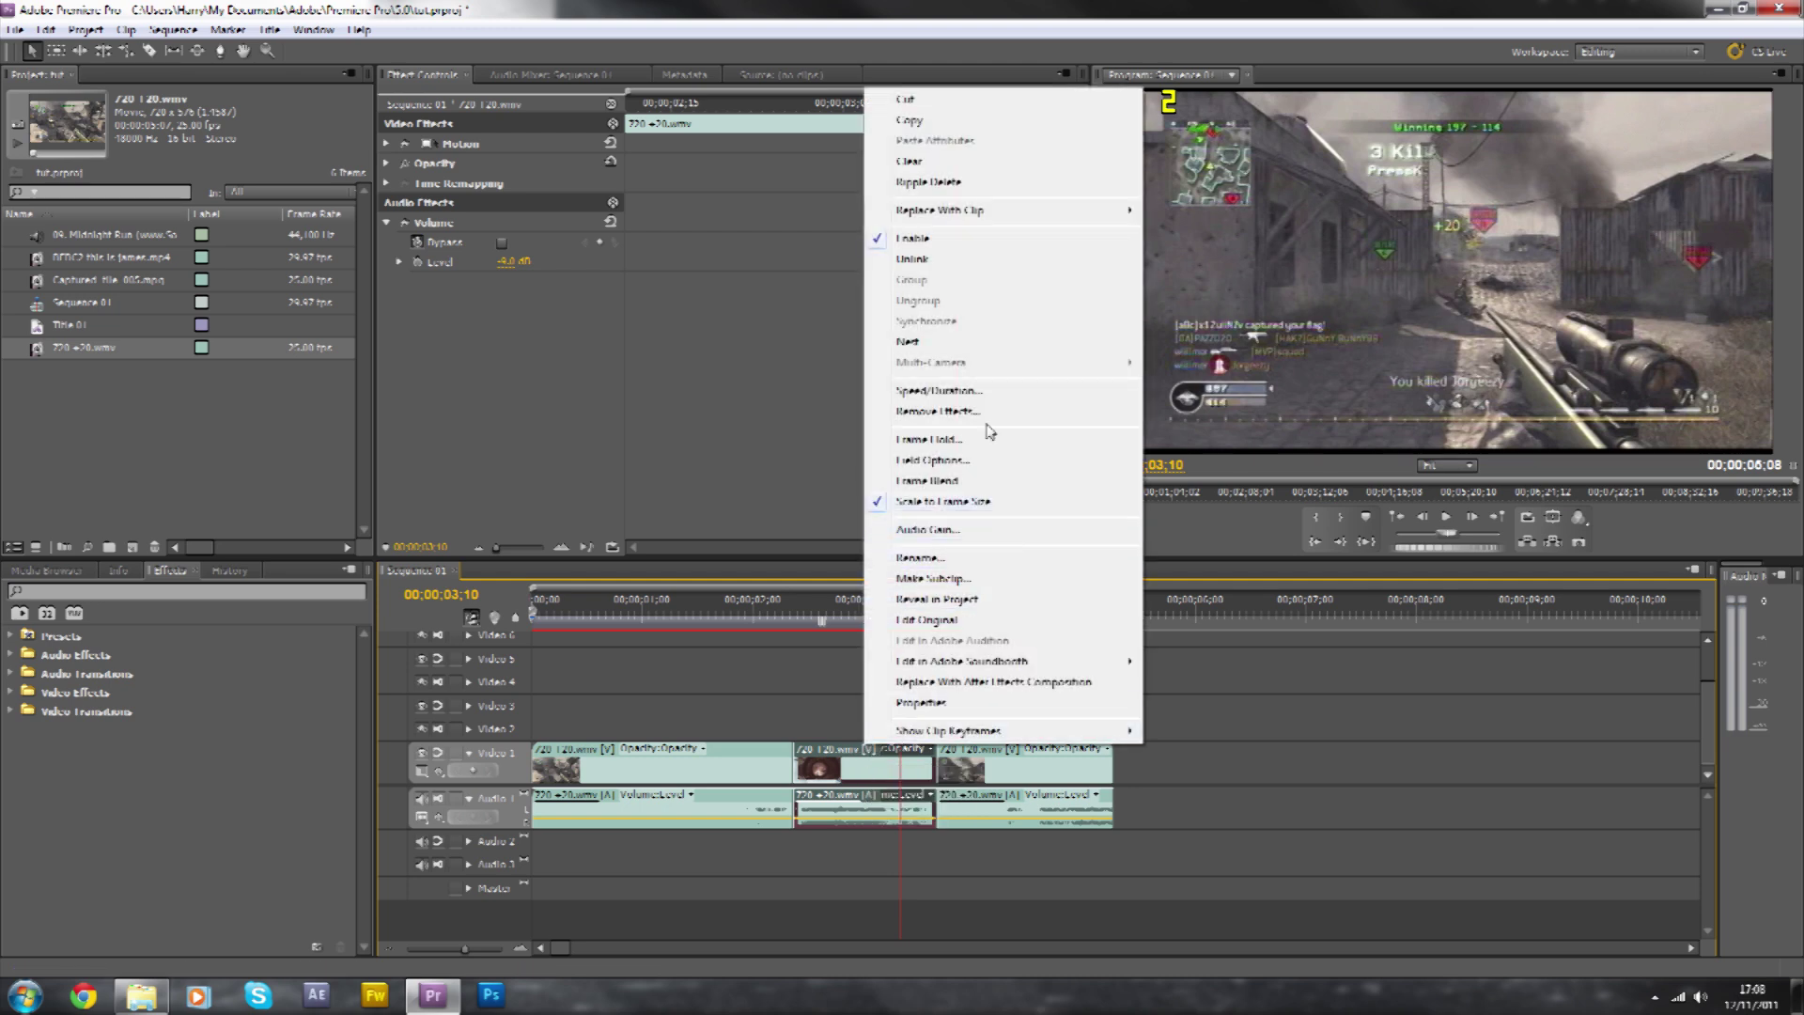
pyautogui.click(962, 402)
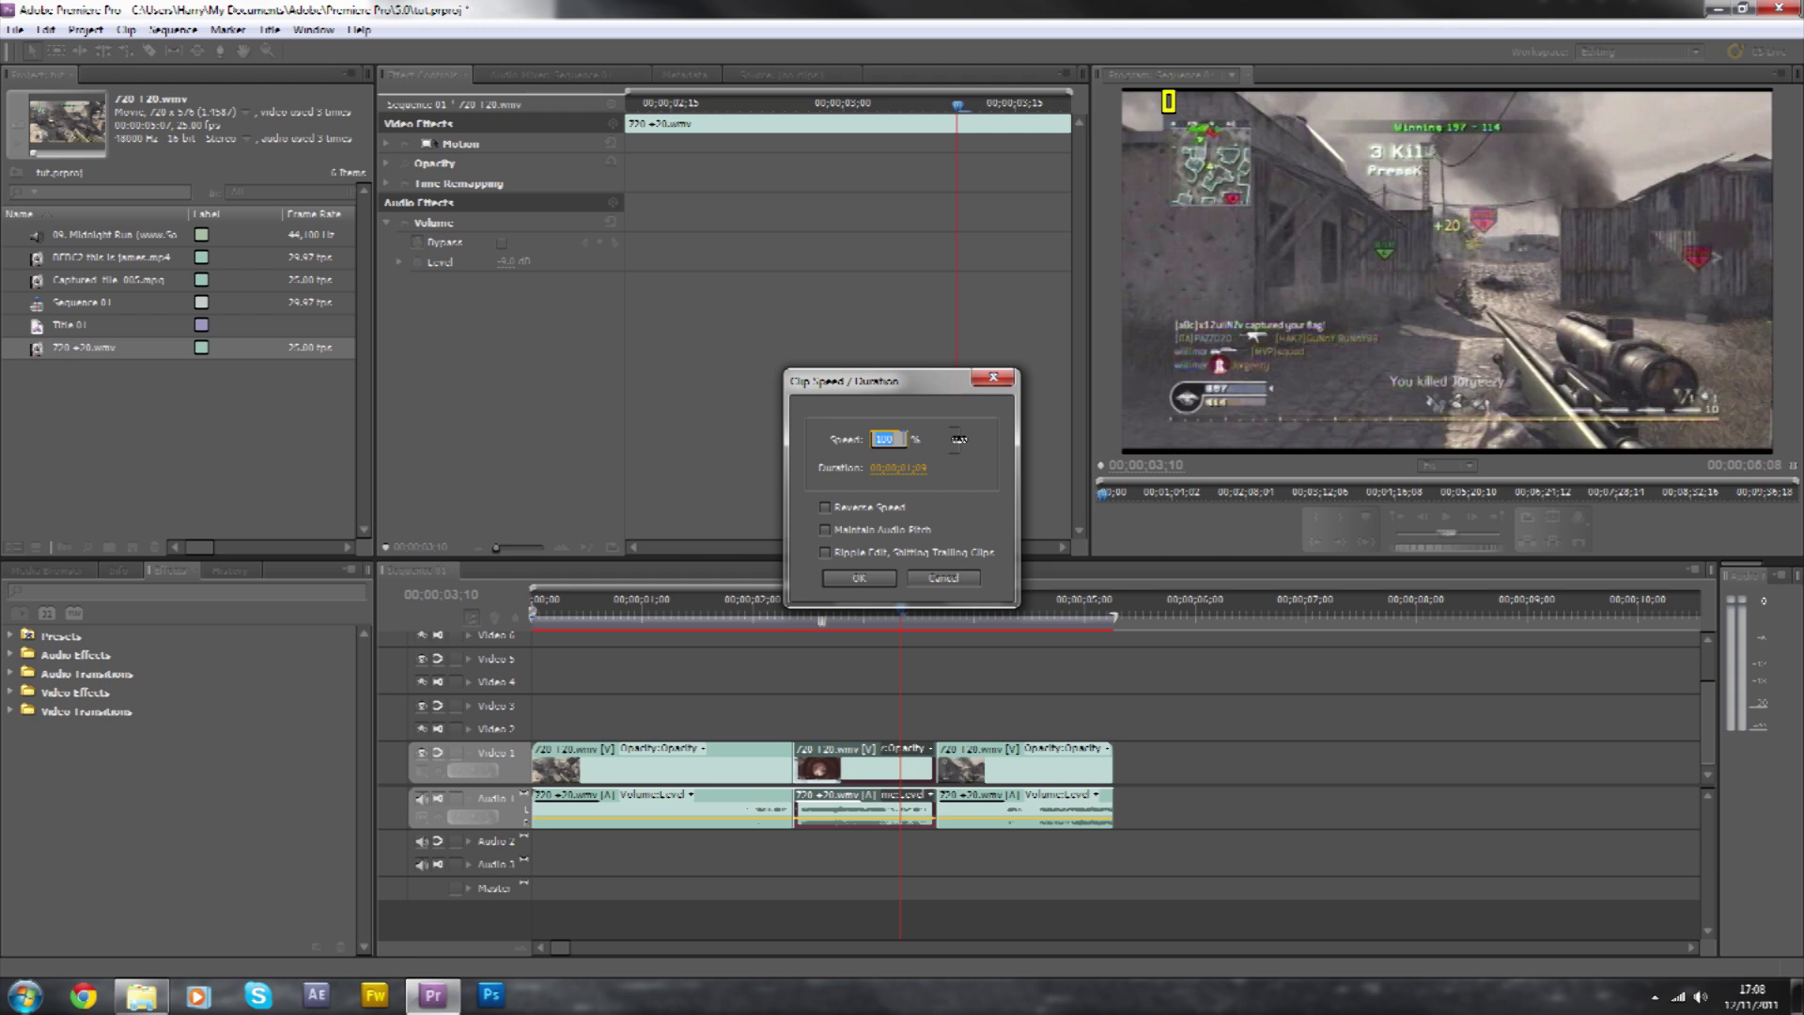
pyautogui.click(876, 578)
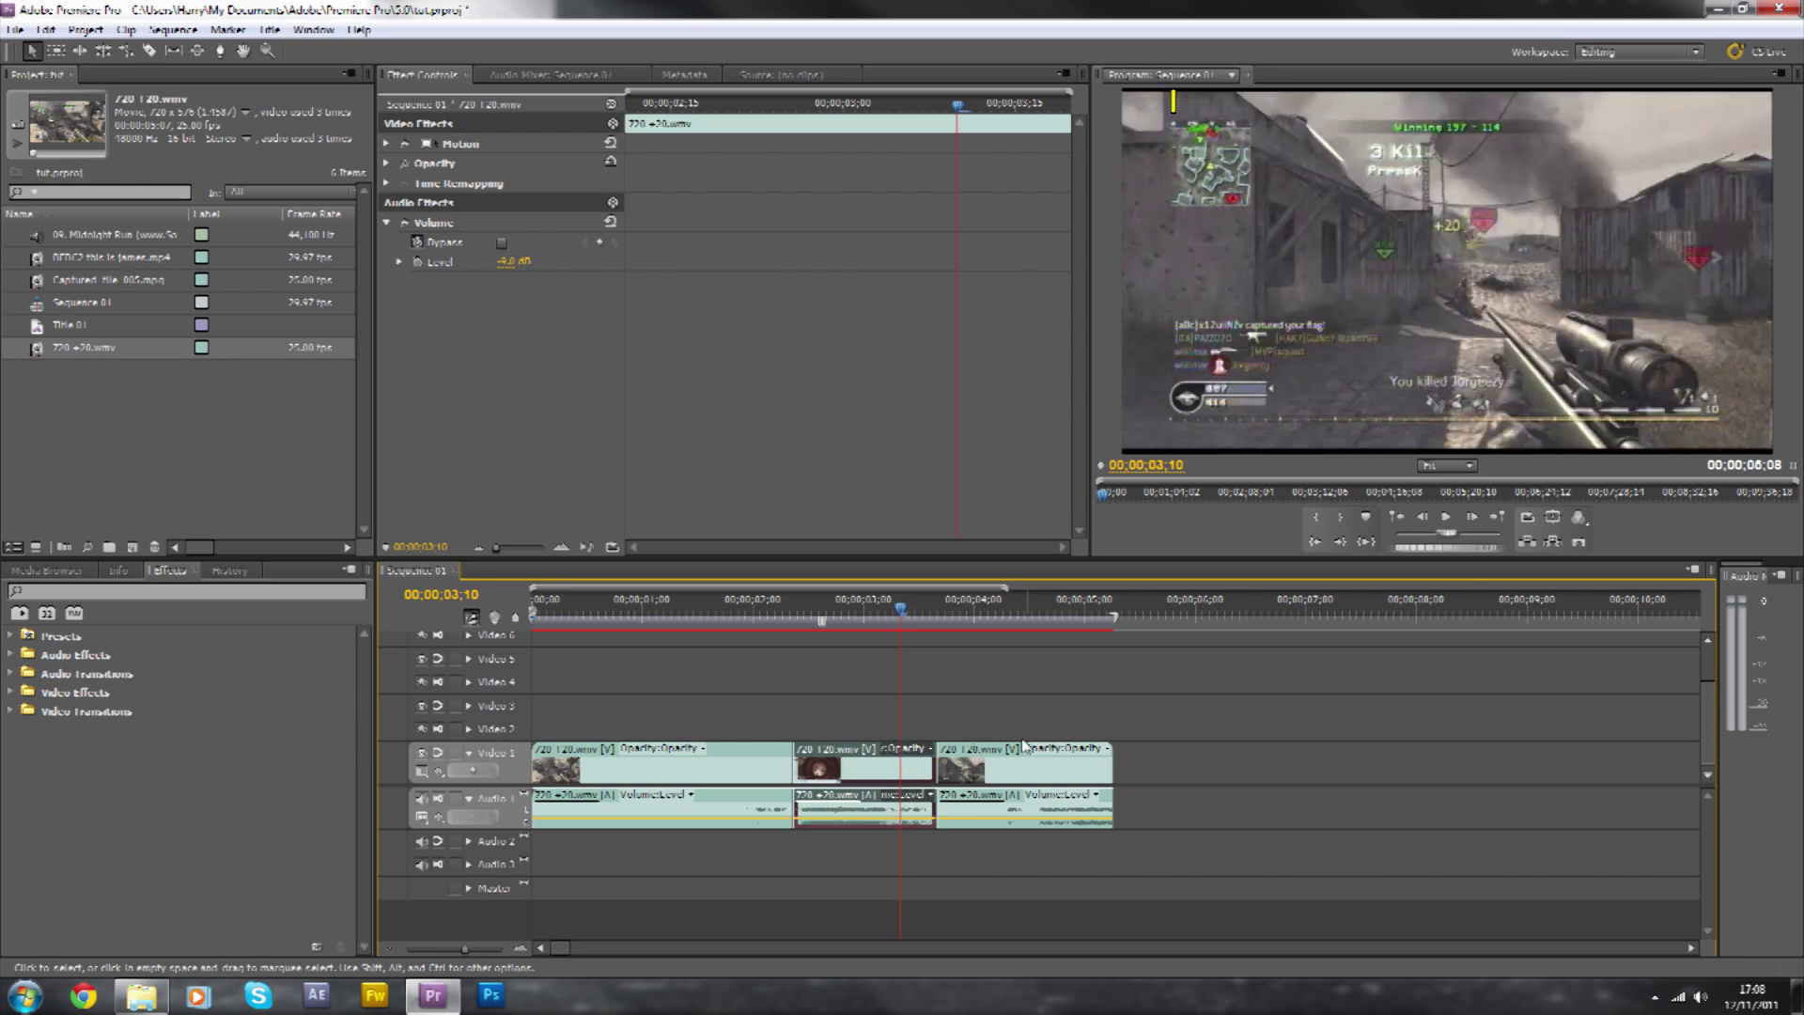
# Push the third clip later, retry the 40% speed change, undo it, and move the third clip further.
pyautogui.moveTo(991, 749); pyautogui.dragTo(1206, 757)
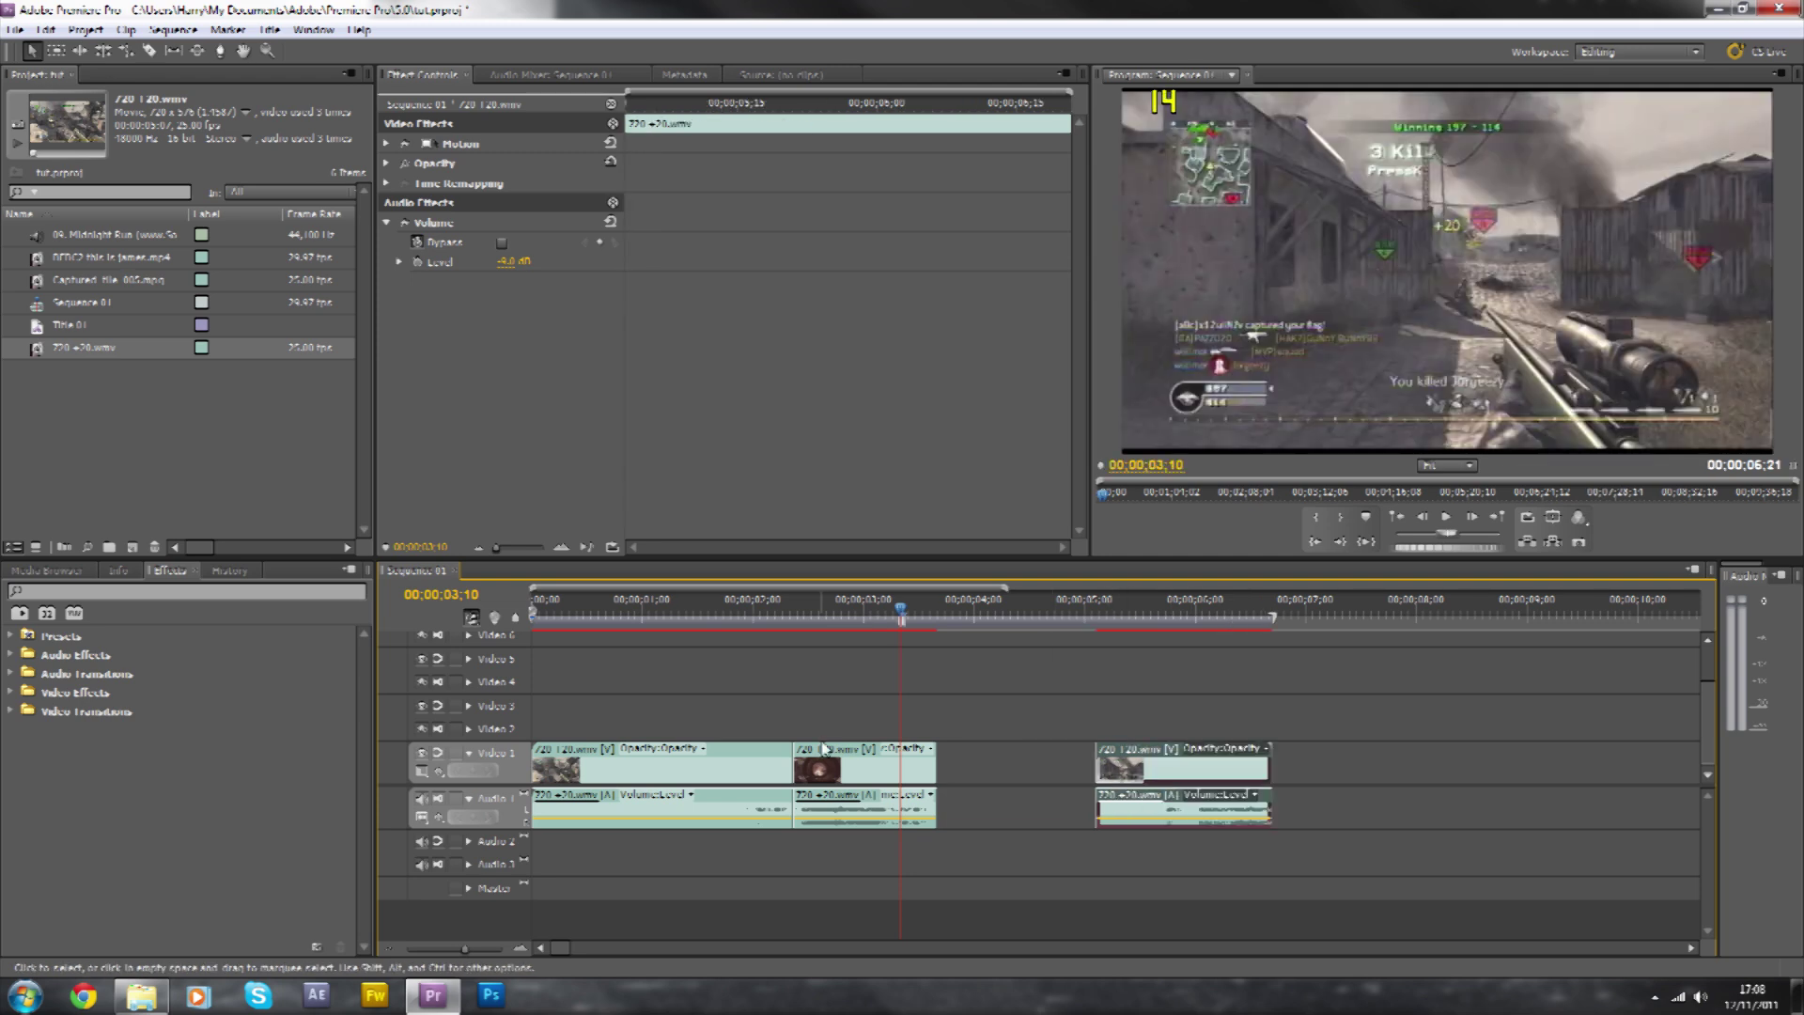
pyautogui.click(822, 749)
pyautogui.rightClick(816, 747)
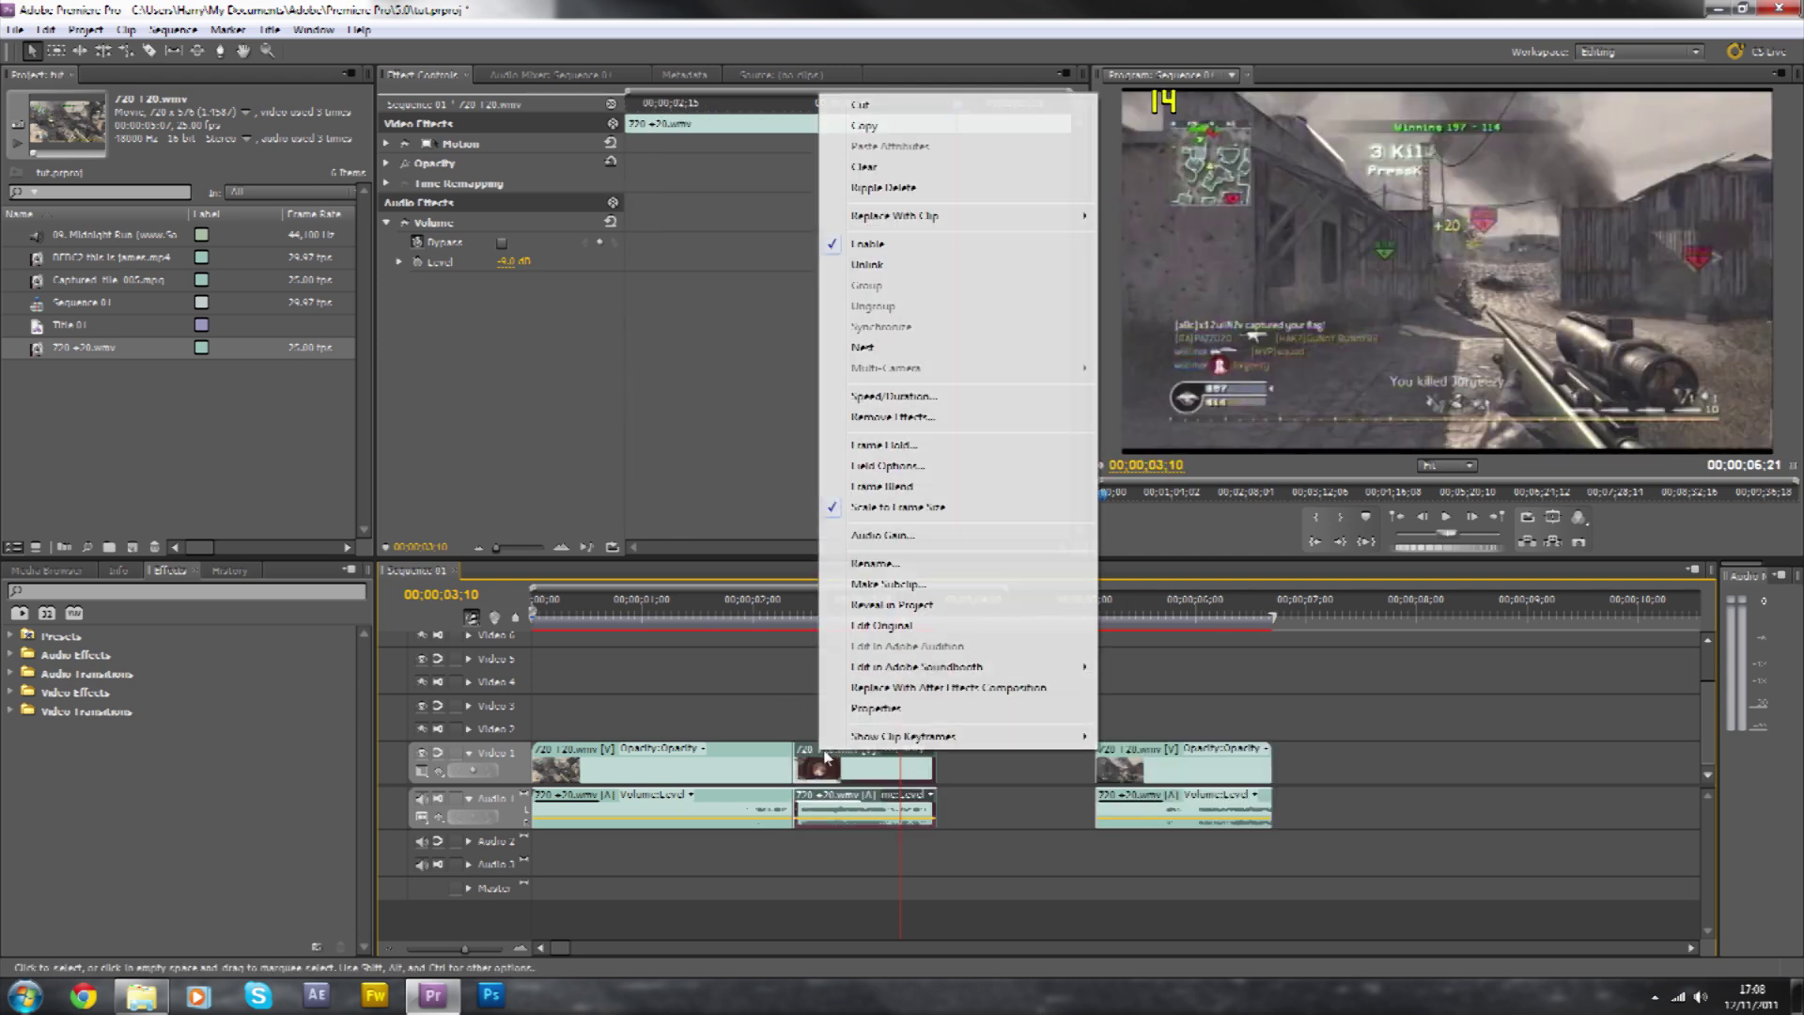
pyautogui.click(917, 396)
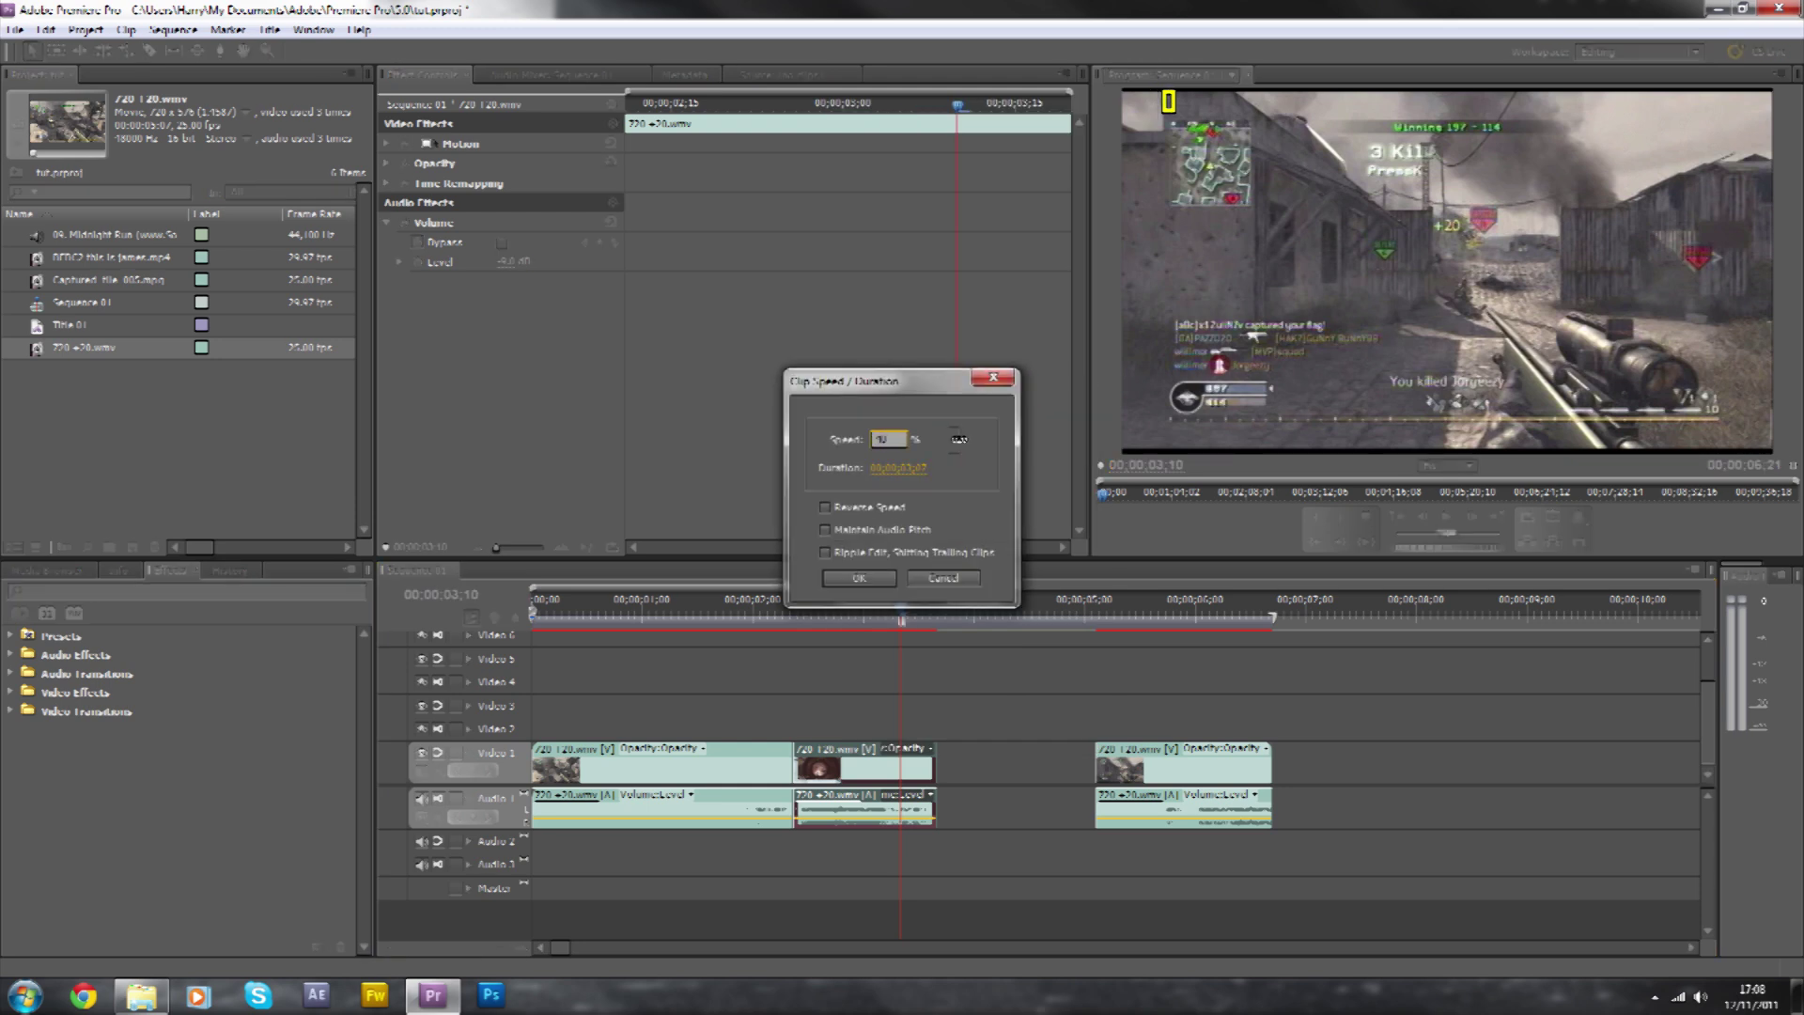
pyautogui.write('40')
pyautogui.click(856, 575)
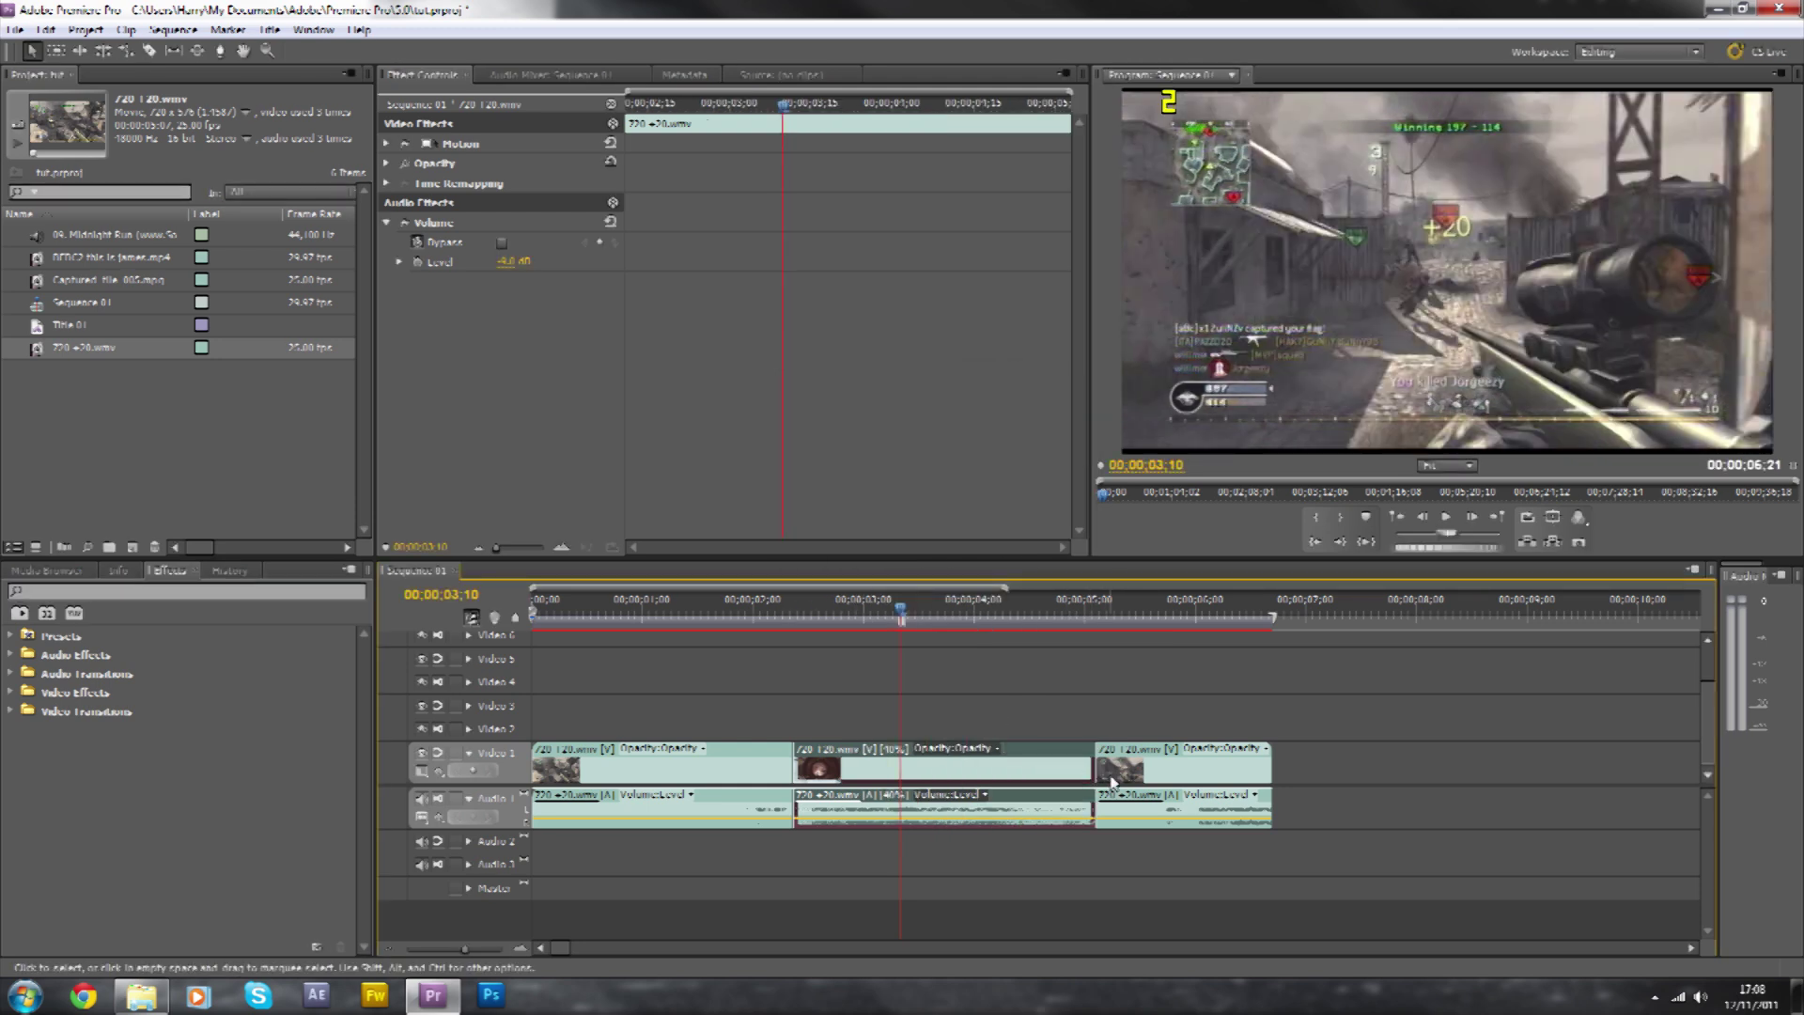
pyautogui.hotkey('ctrl', 'z')
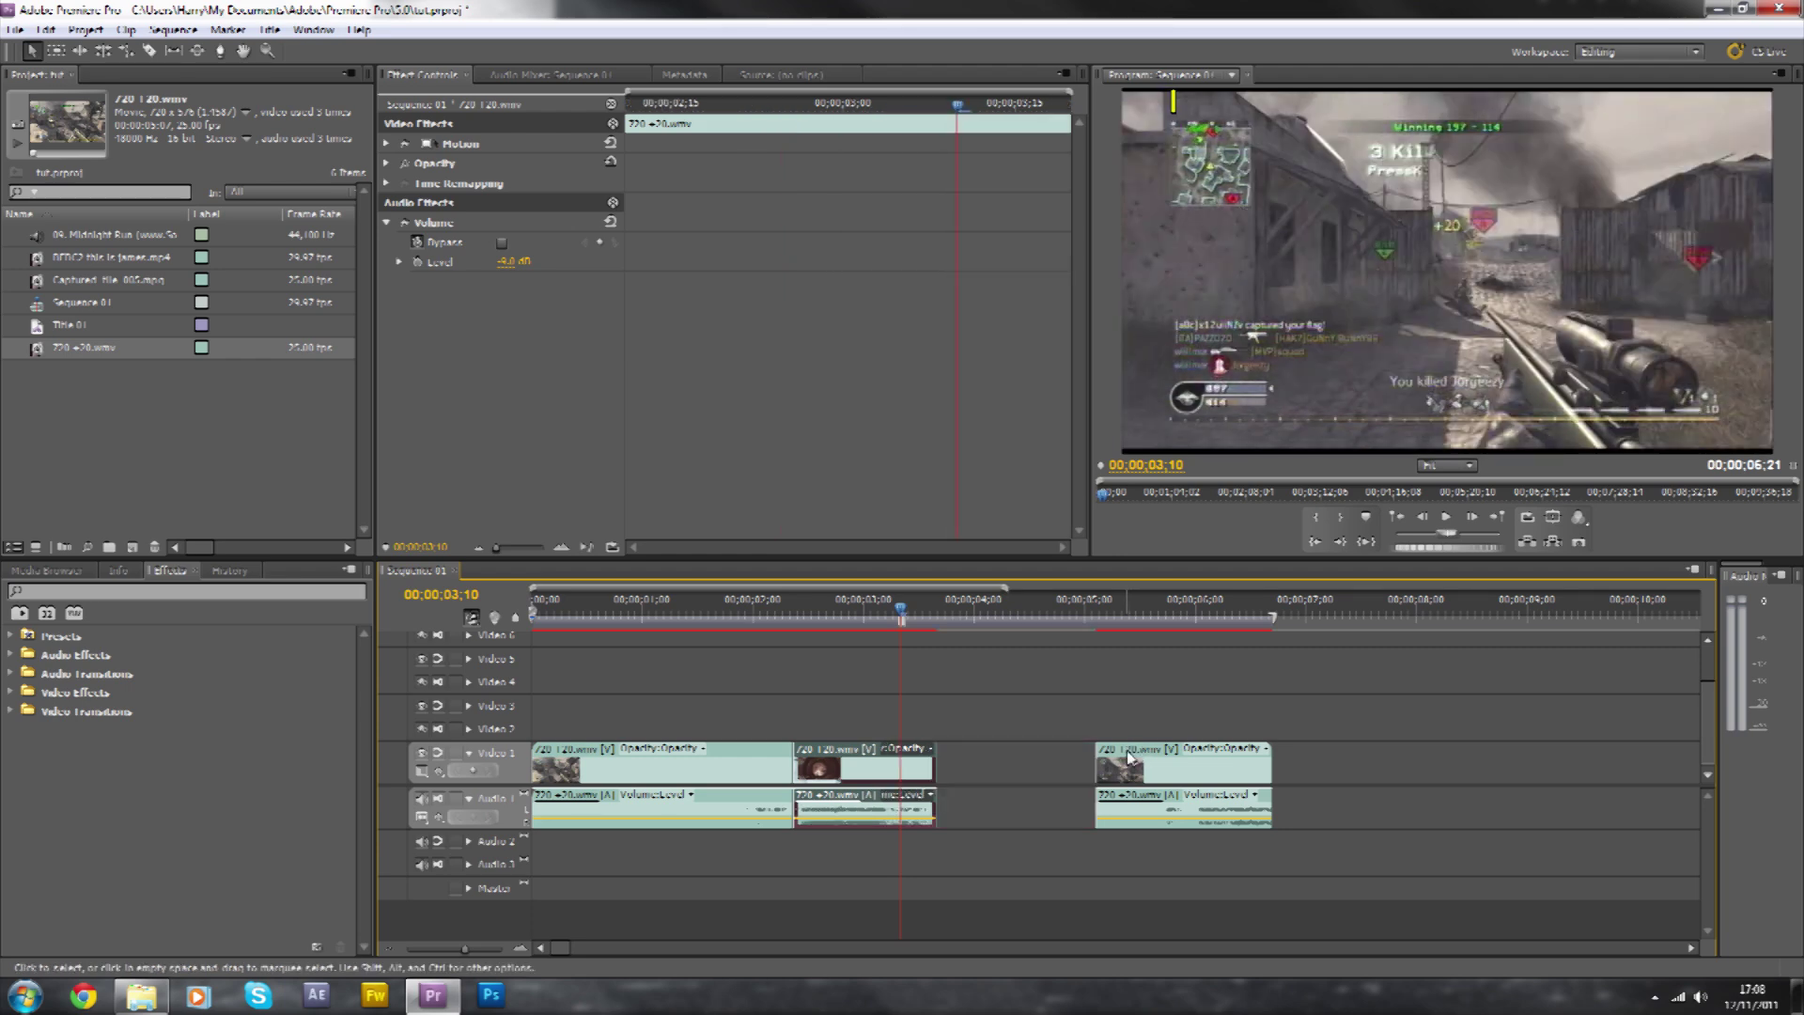
pyautogui.moveTo(1146, 747); pyautogui.dragTo(1441, 747)
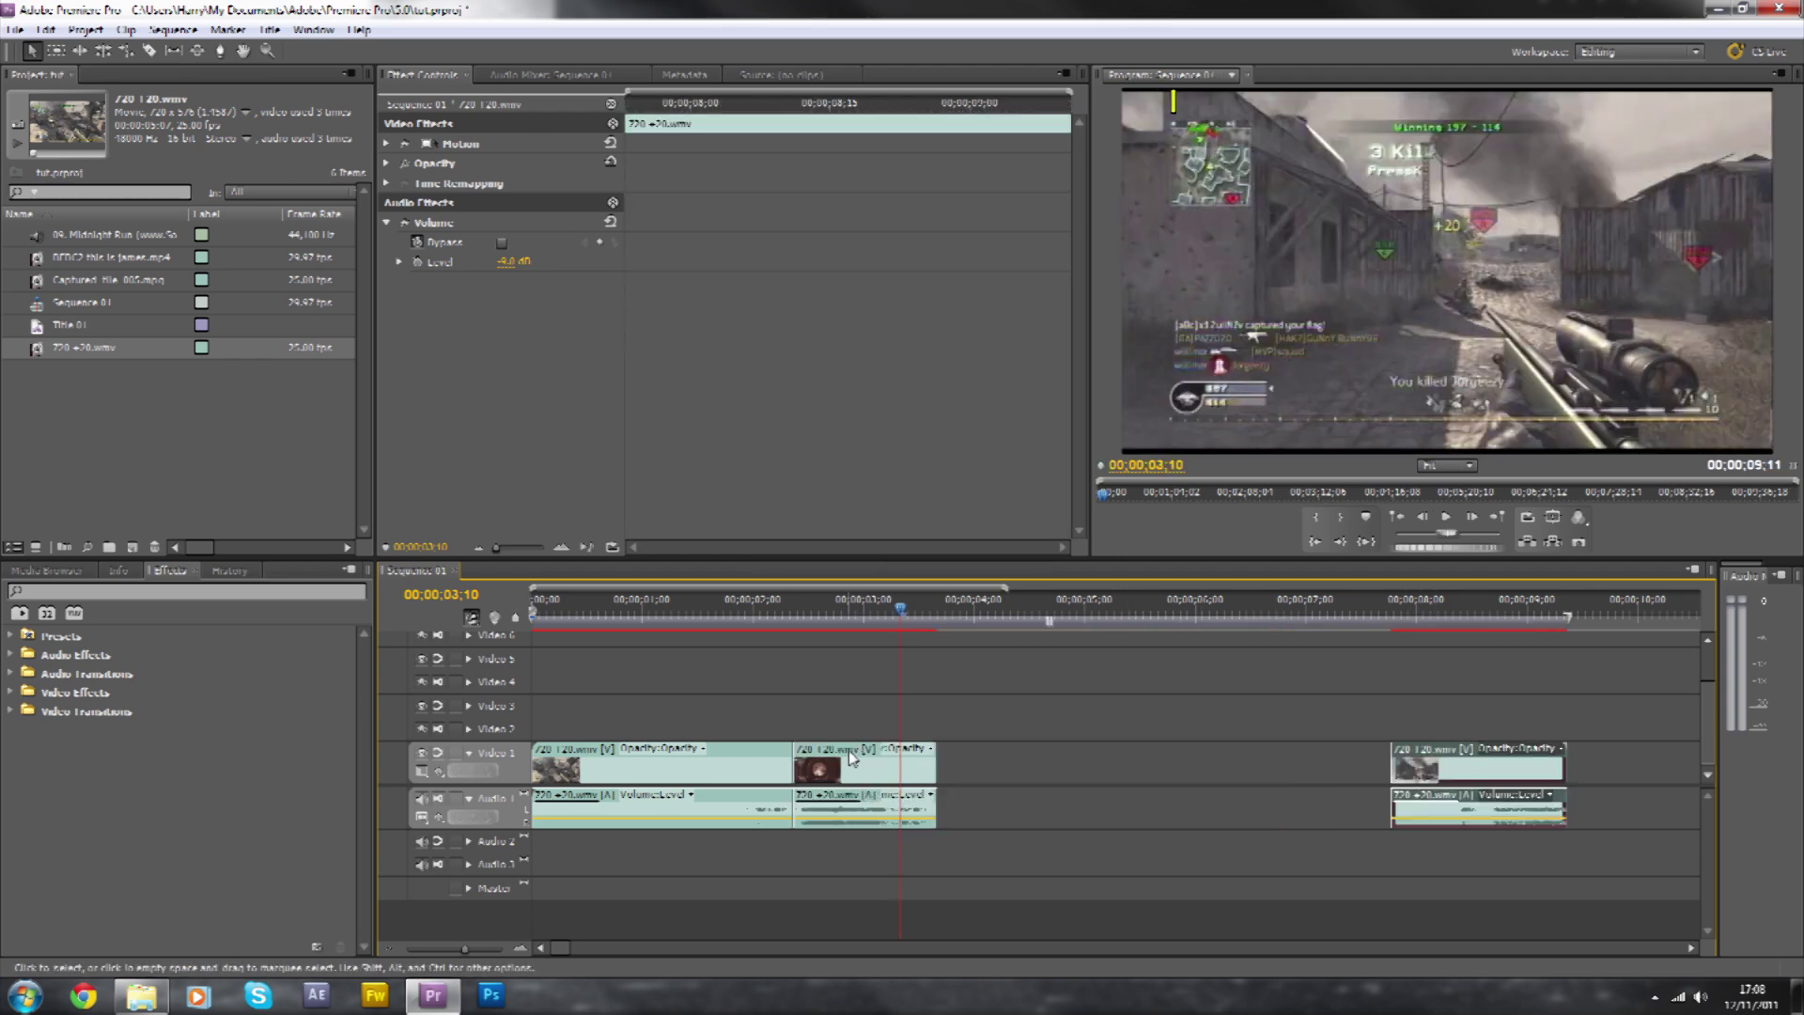
# Apply 40% speed to the middle clip and move the third clip right after it.
pyautogui.rightClick(850, 758)
pyautogui.click(925, 398)
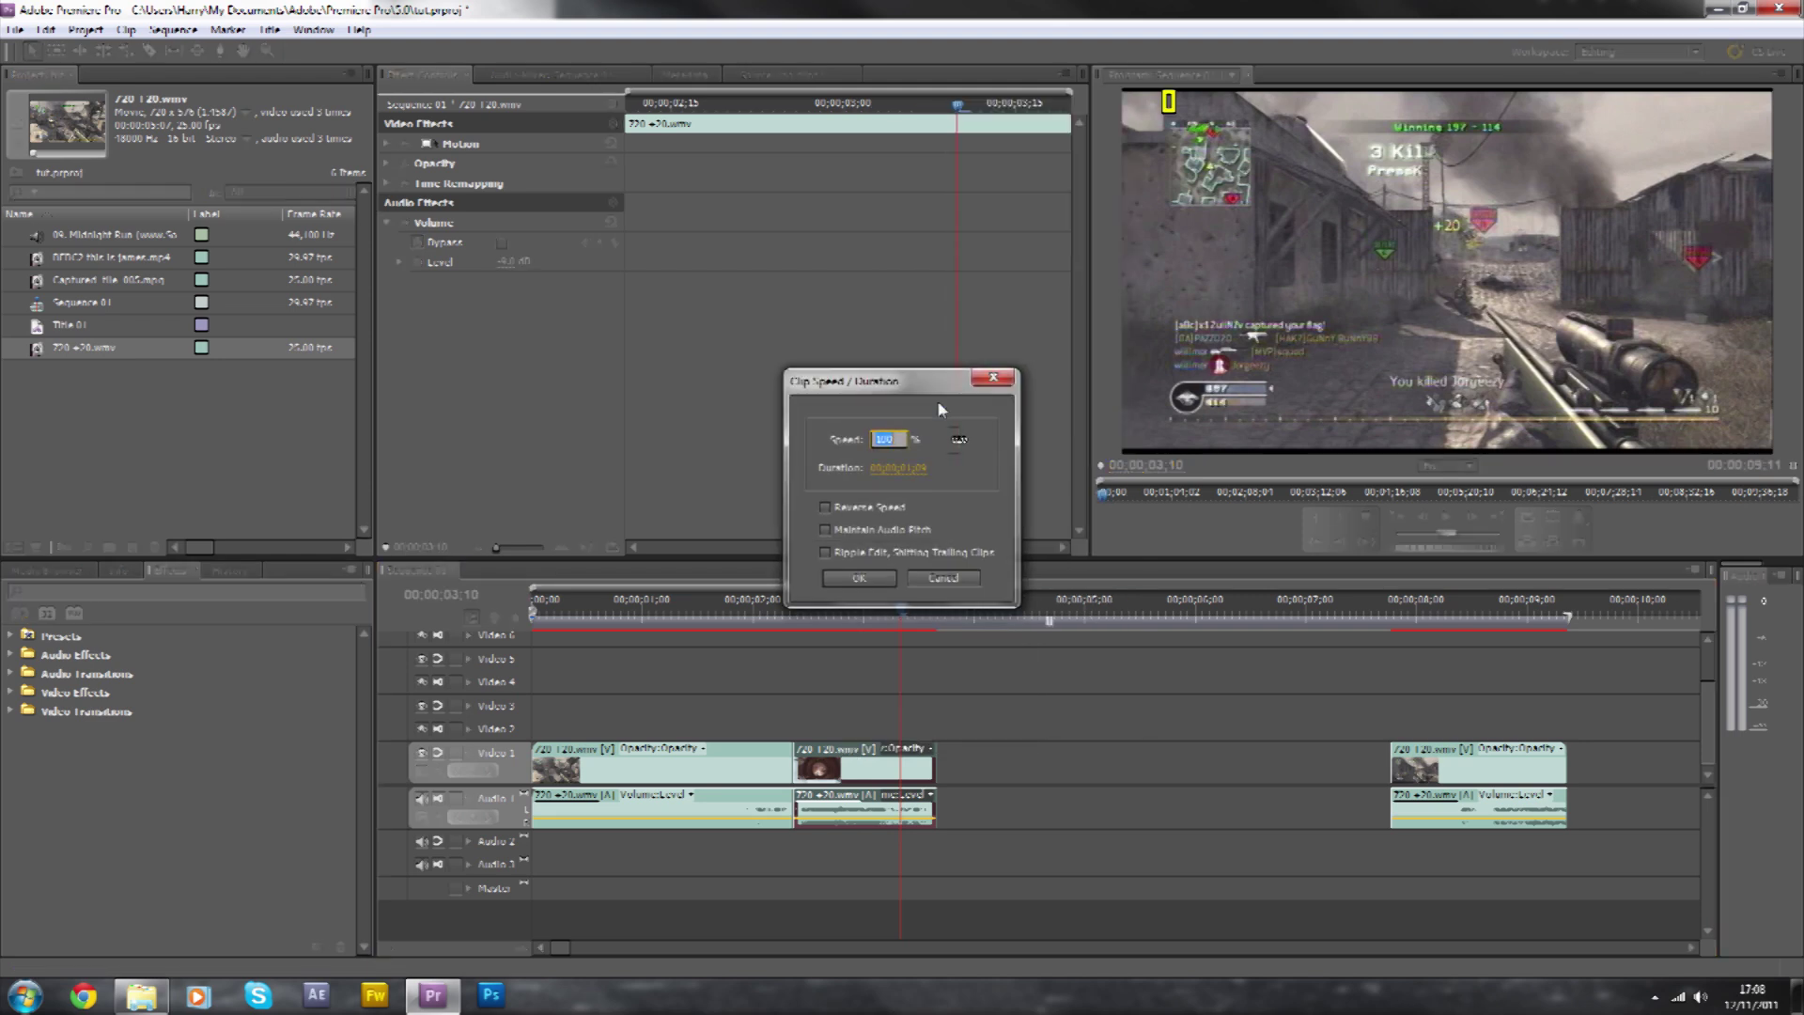
pyautogui.write('40')
pyautogui.click(857, 576)
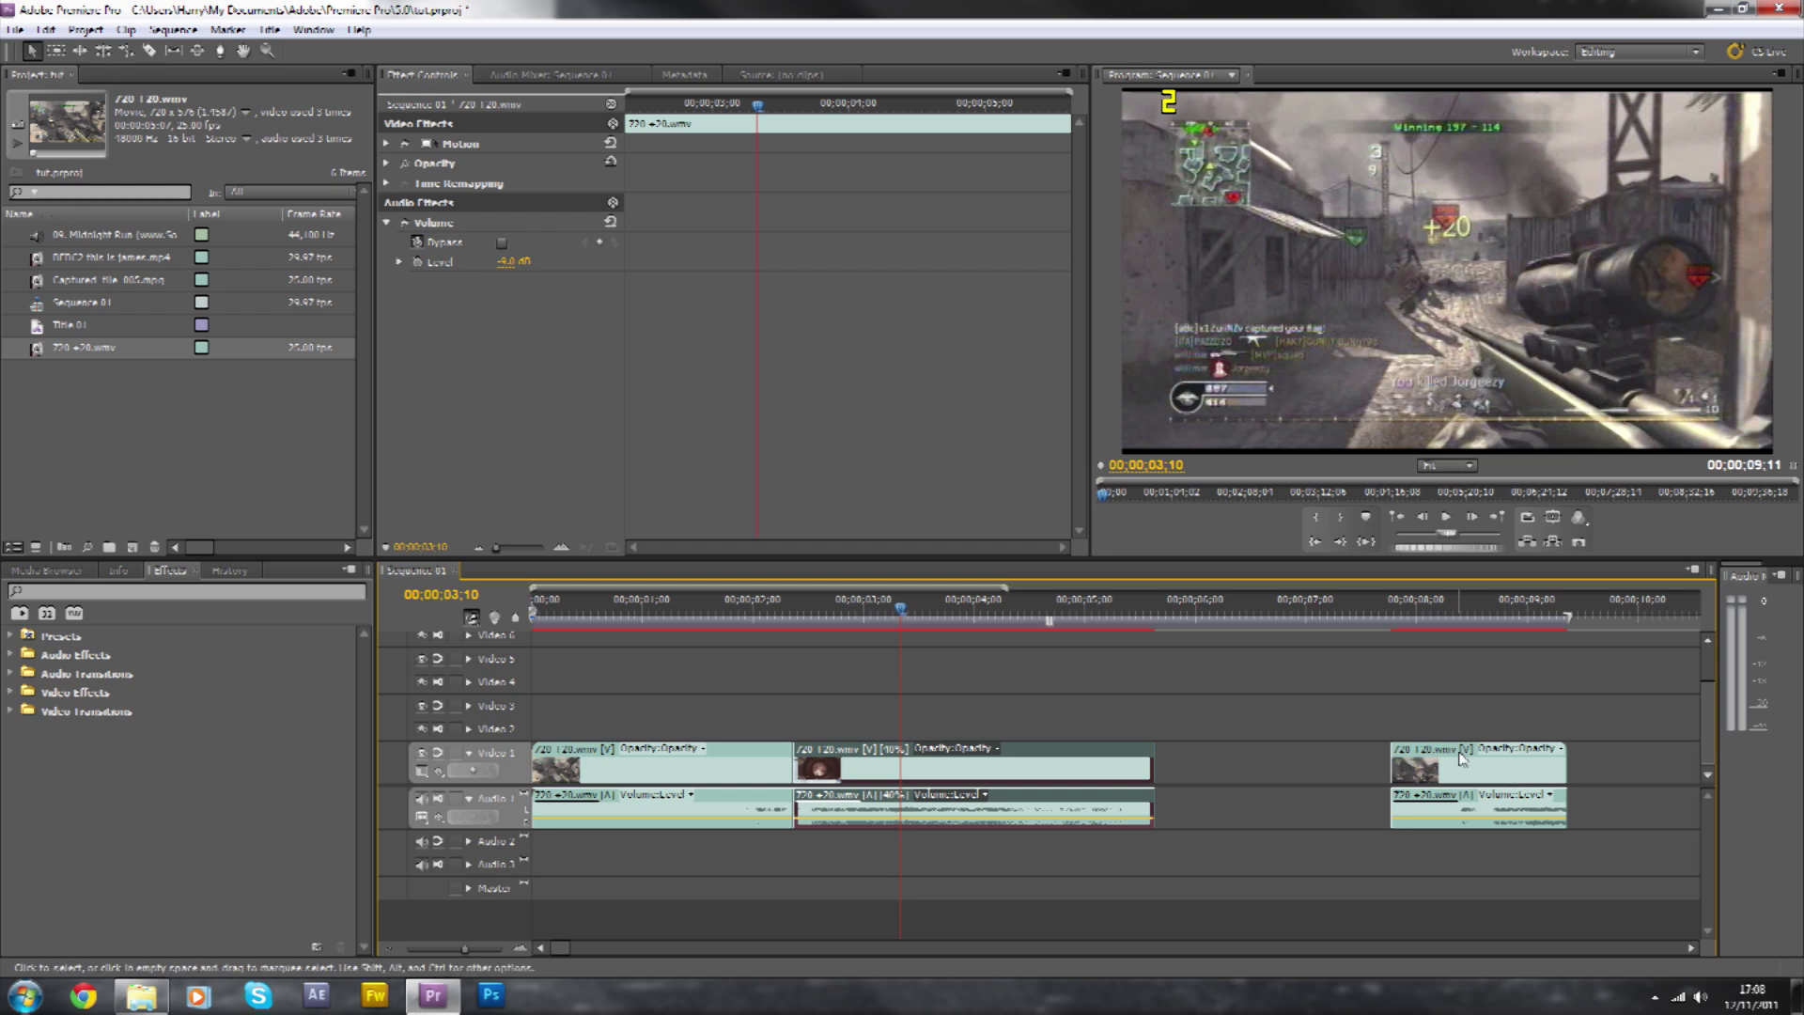
pyautogui.moveTo(1461, 759); pyautogui.dragTo(1259, 773)
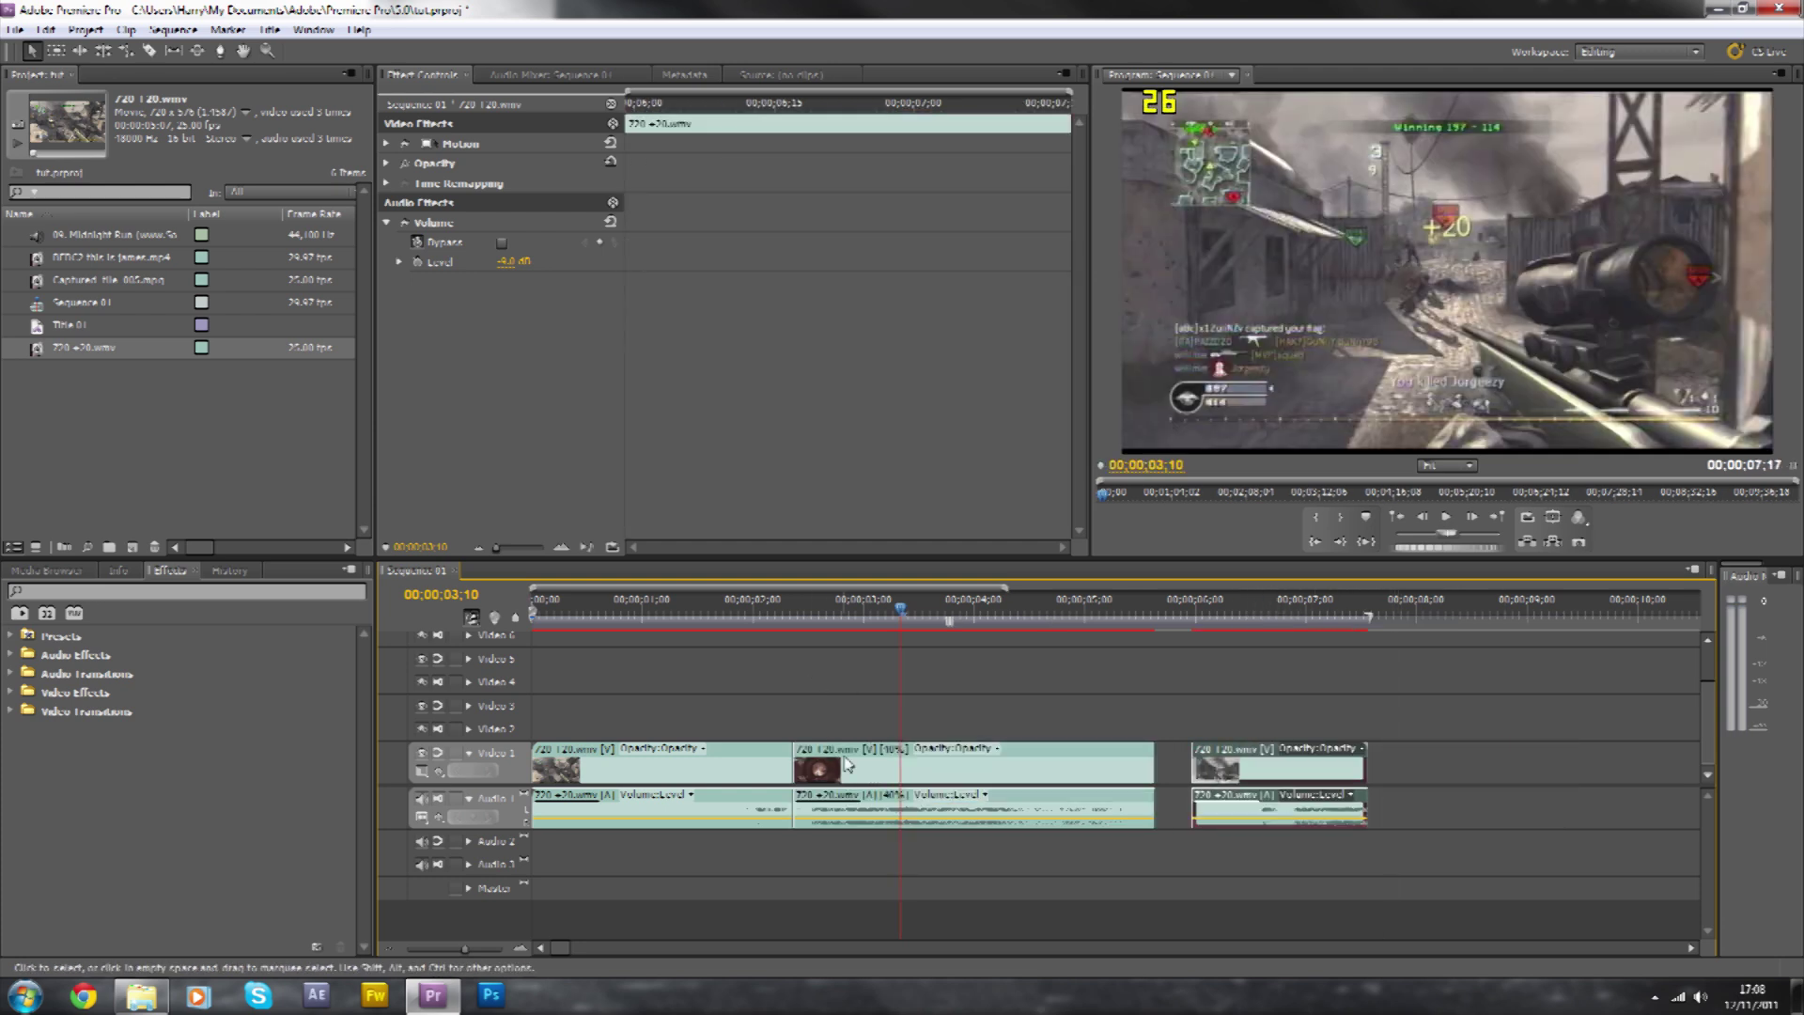
pyautogui.moveTo(789, 620); pyautogui.dragTo(808, 628)
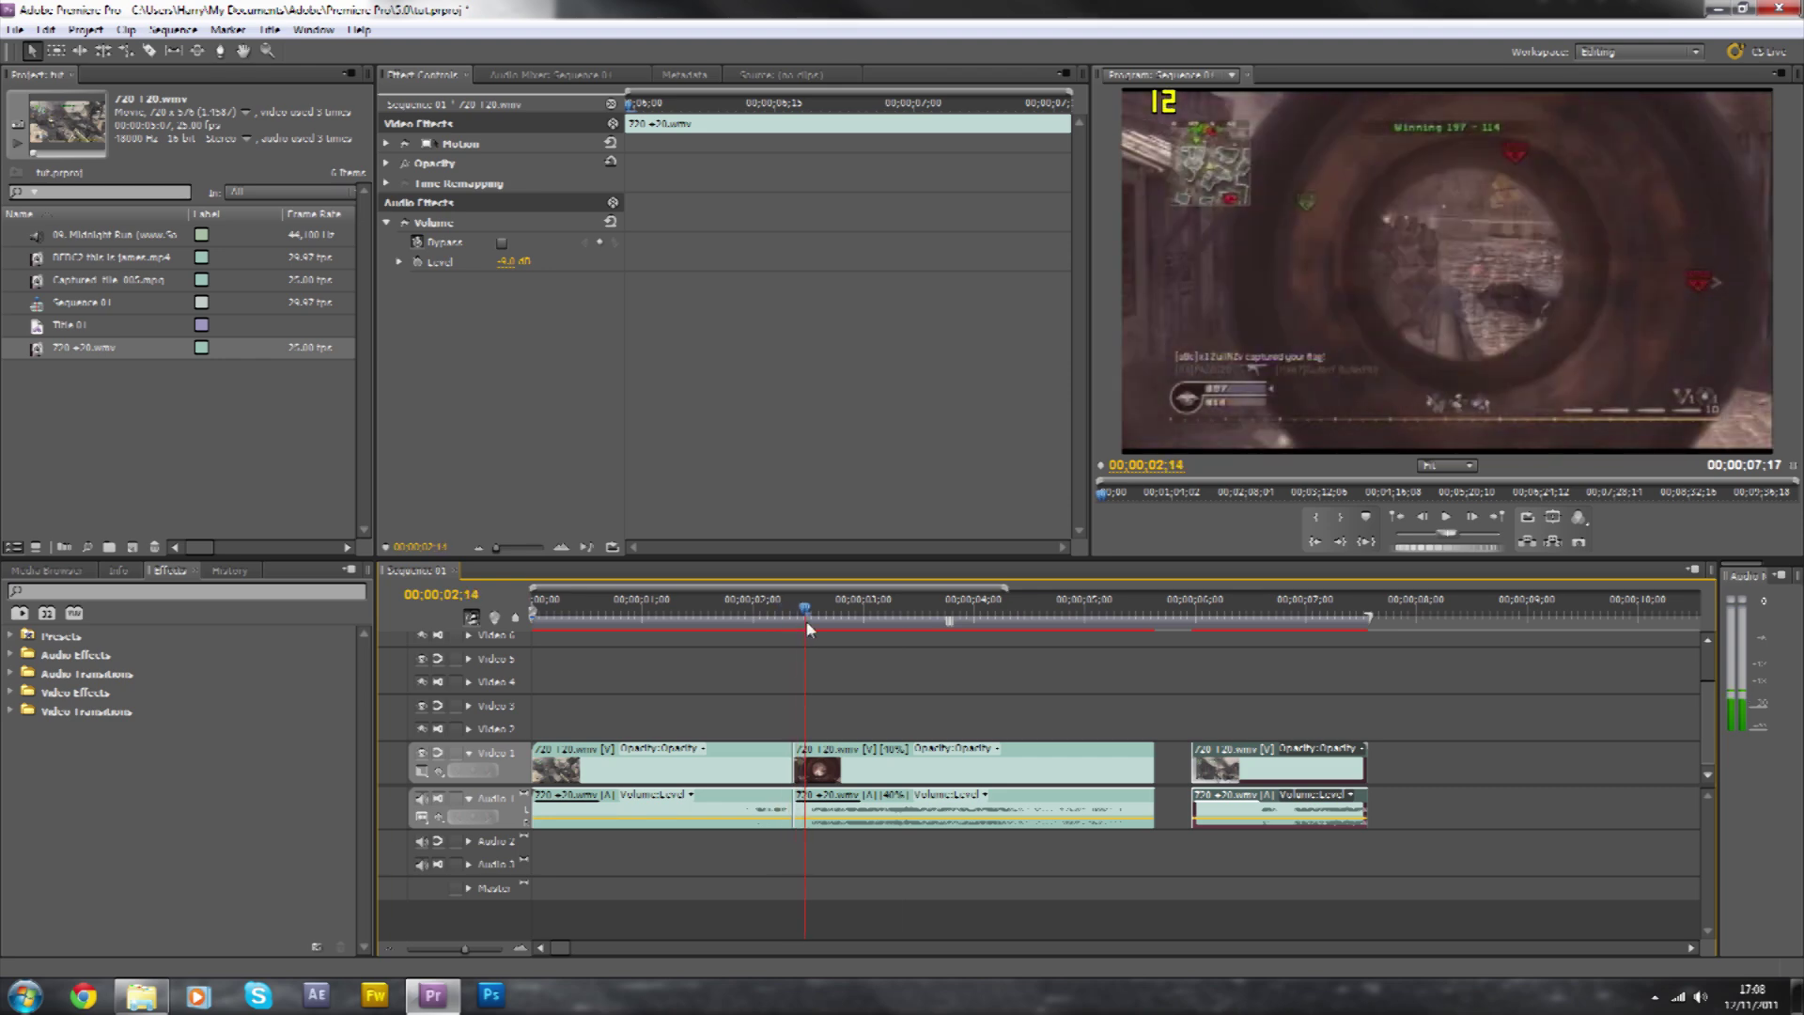
pyautogui.hotkey('shift', 'Left')
pyautogui.hotkey('shift', 'Left')
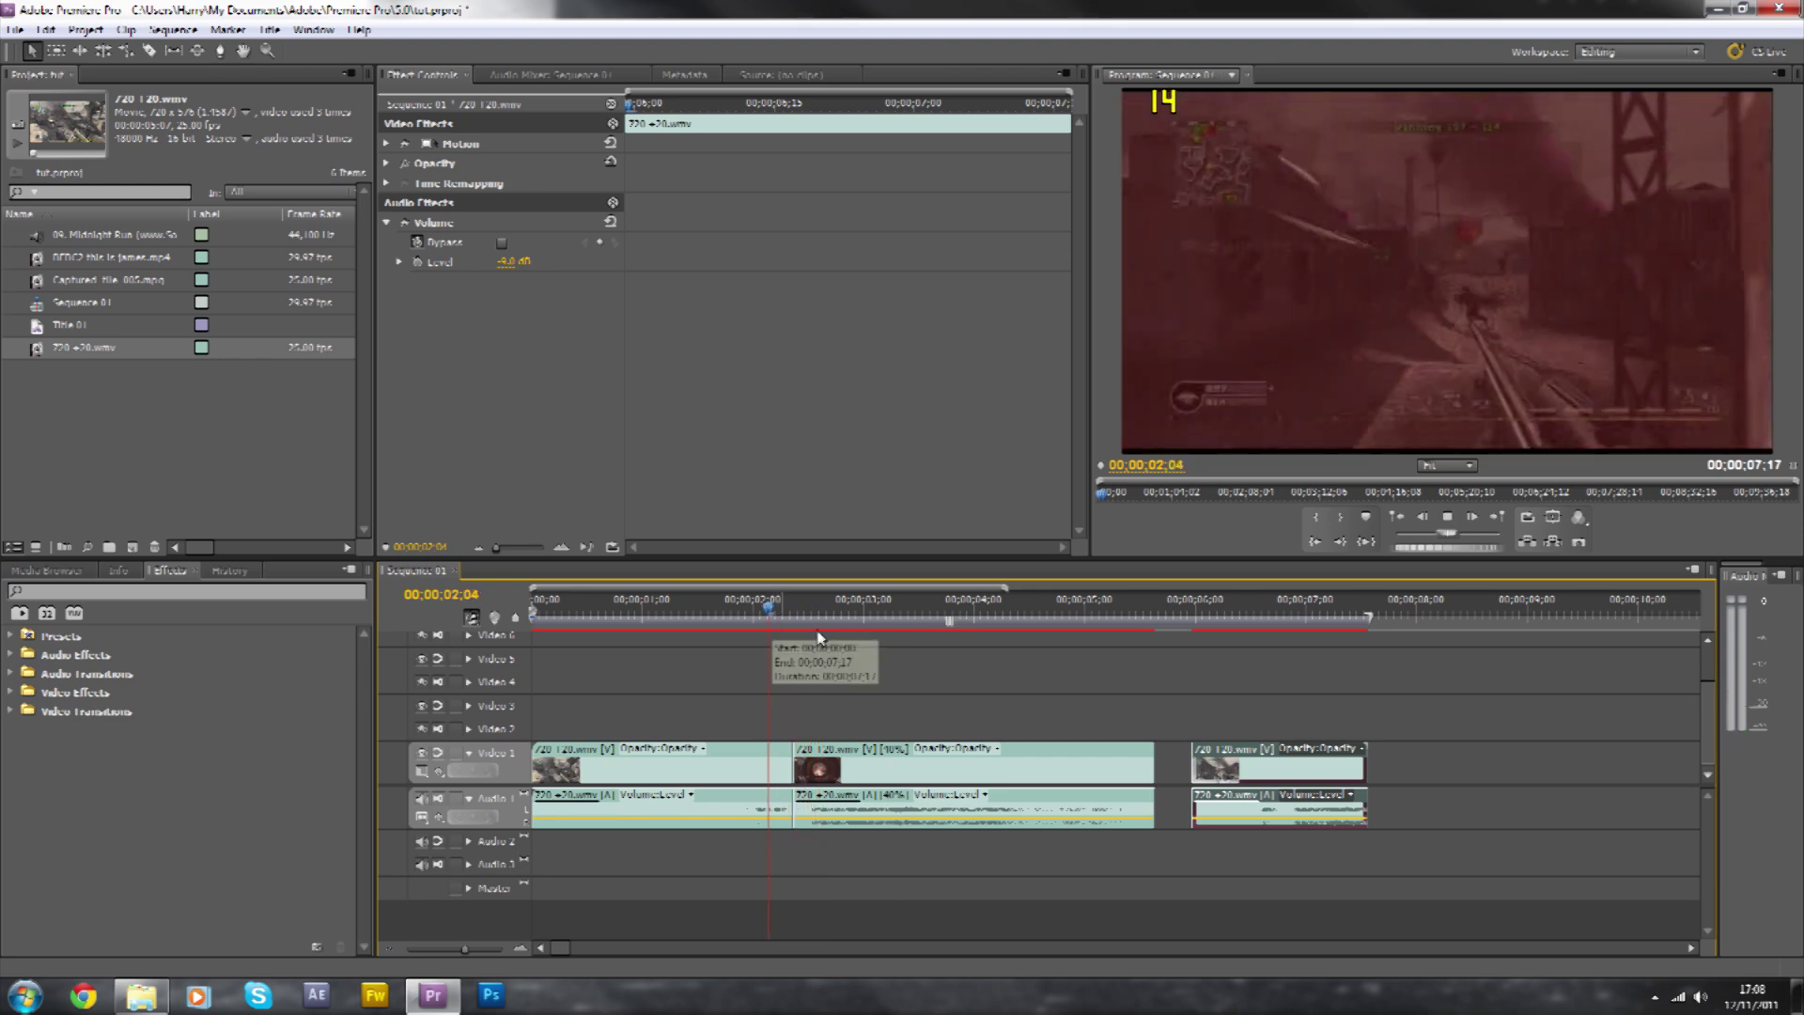
pyautogui.press('space')
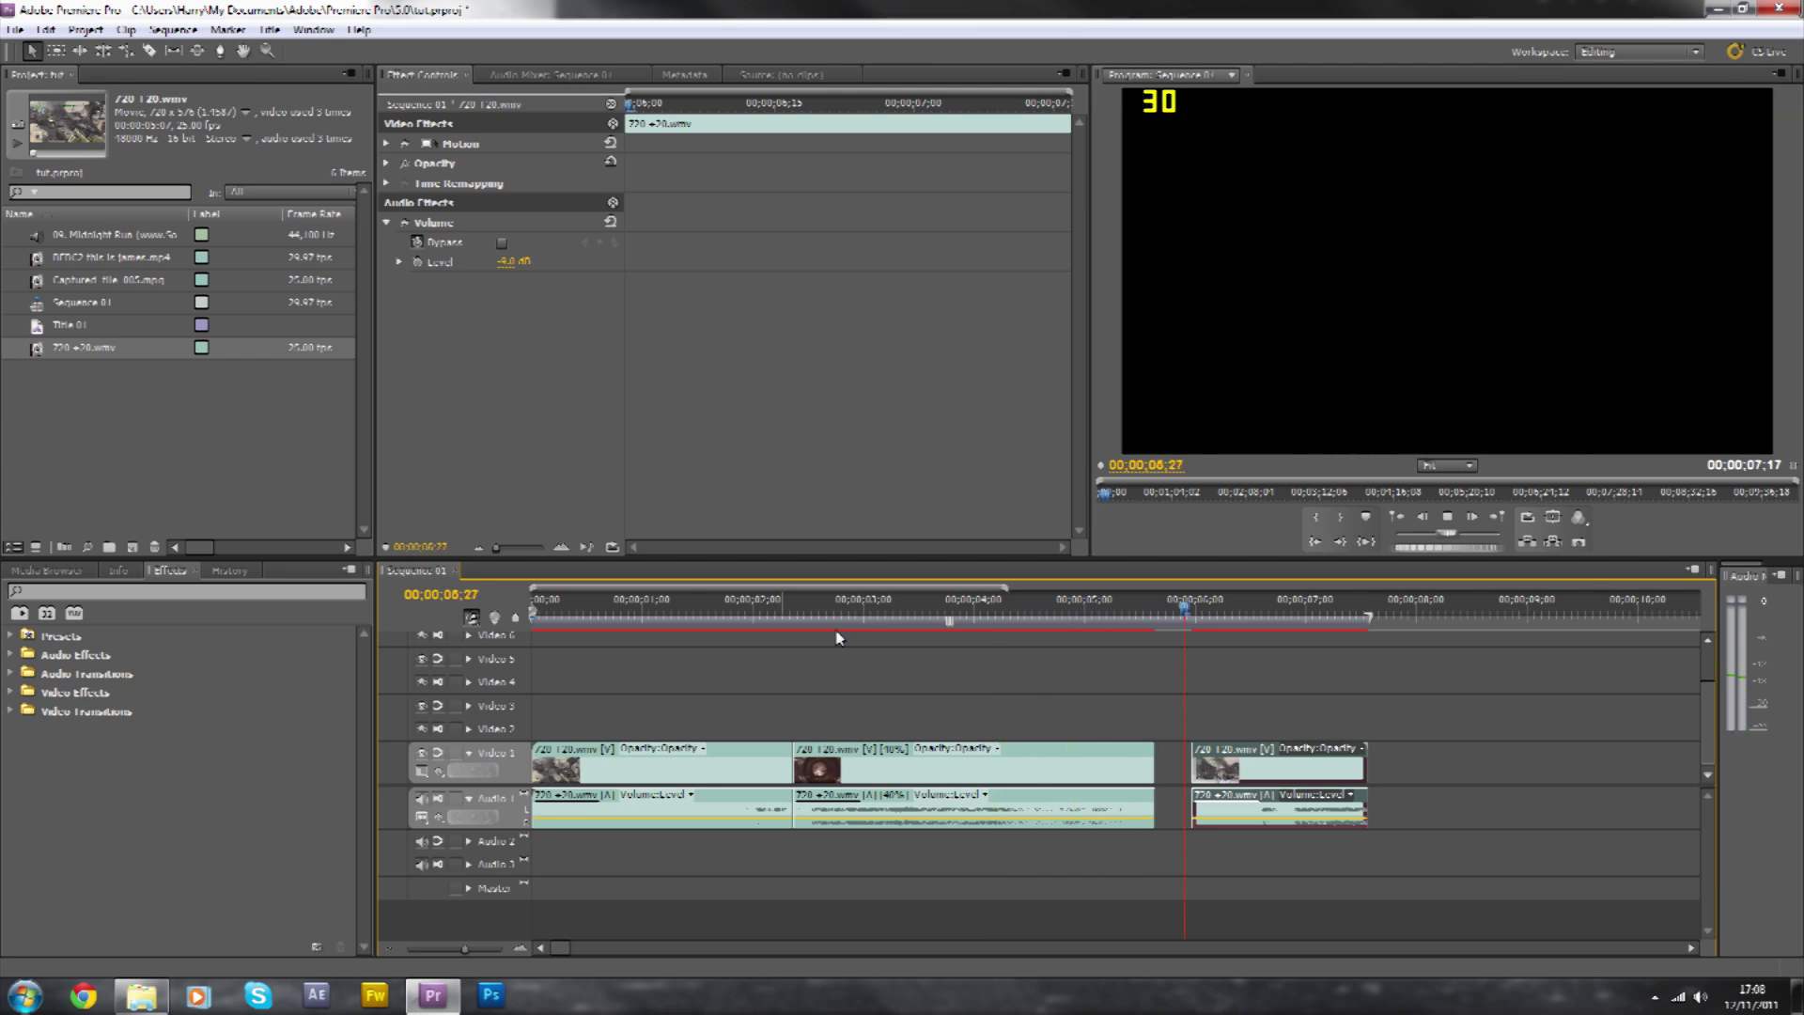
pyautogui.press('space')
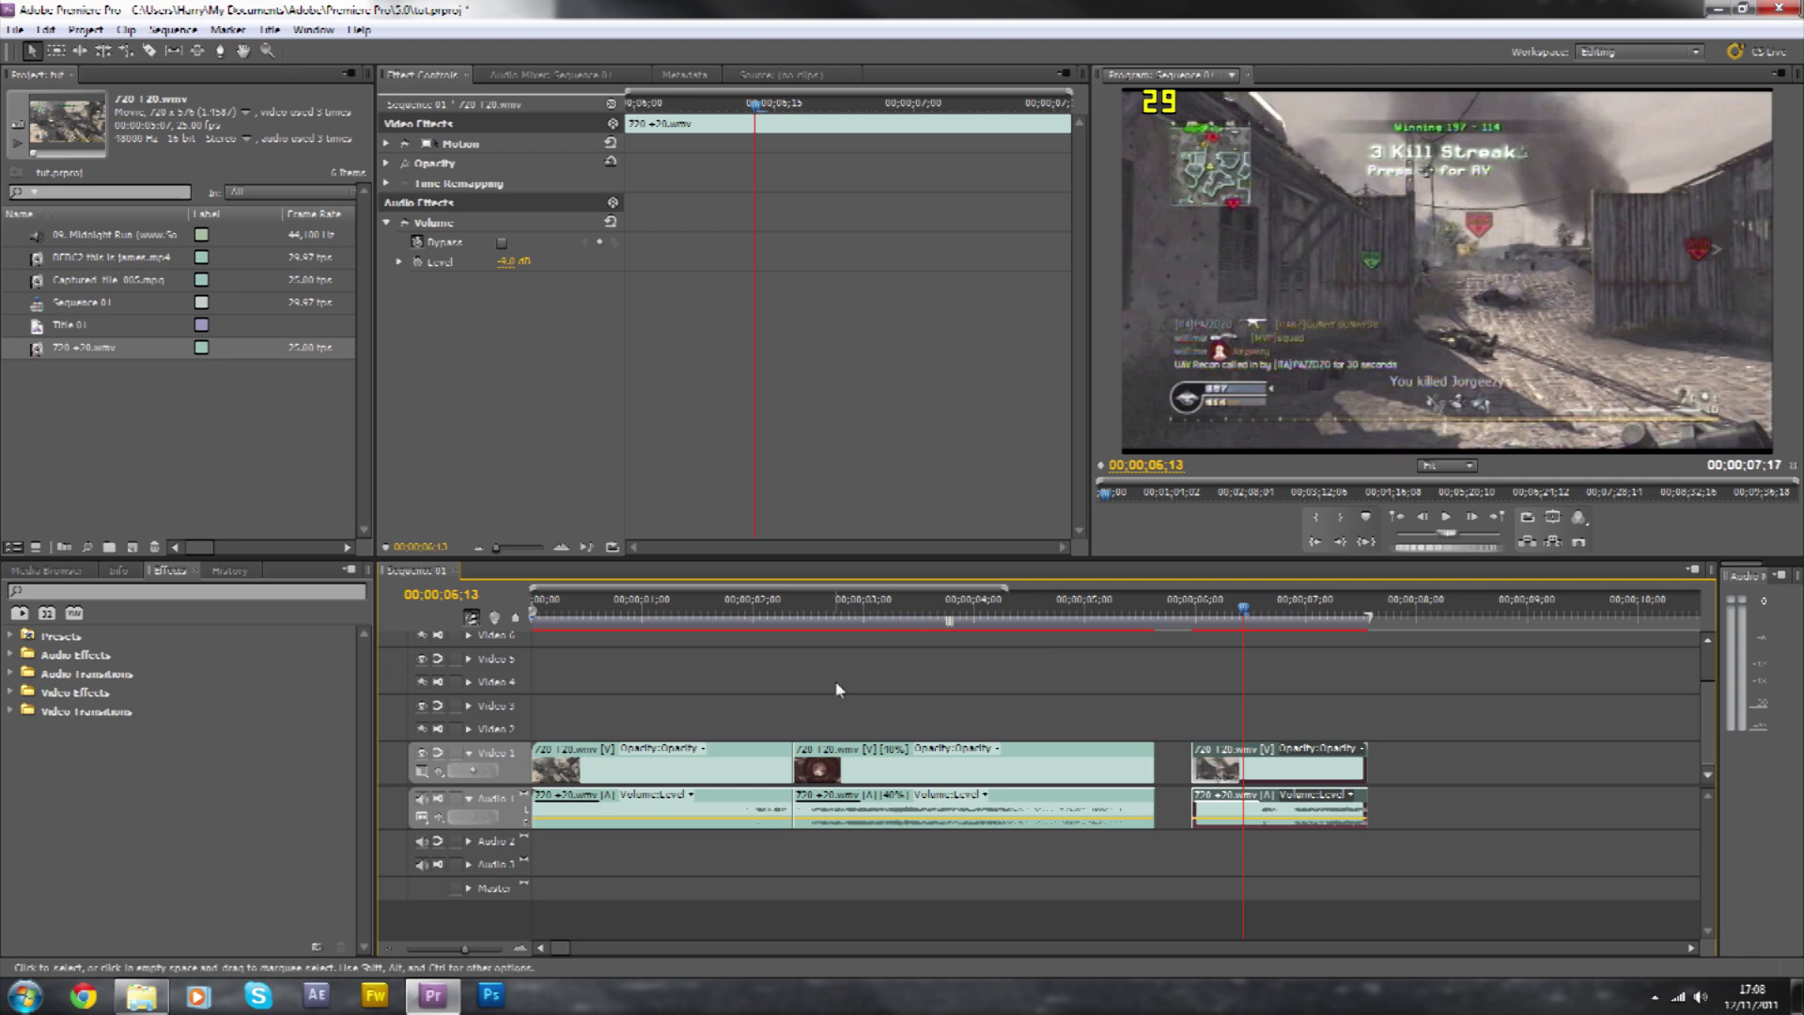
# Select the slowed middle clip and reveal its Motion properties in Effect Controls.
pyautogui.click(841, 752)
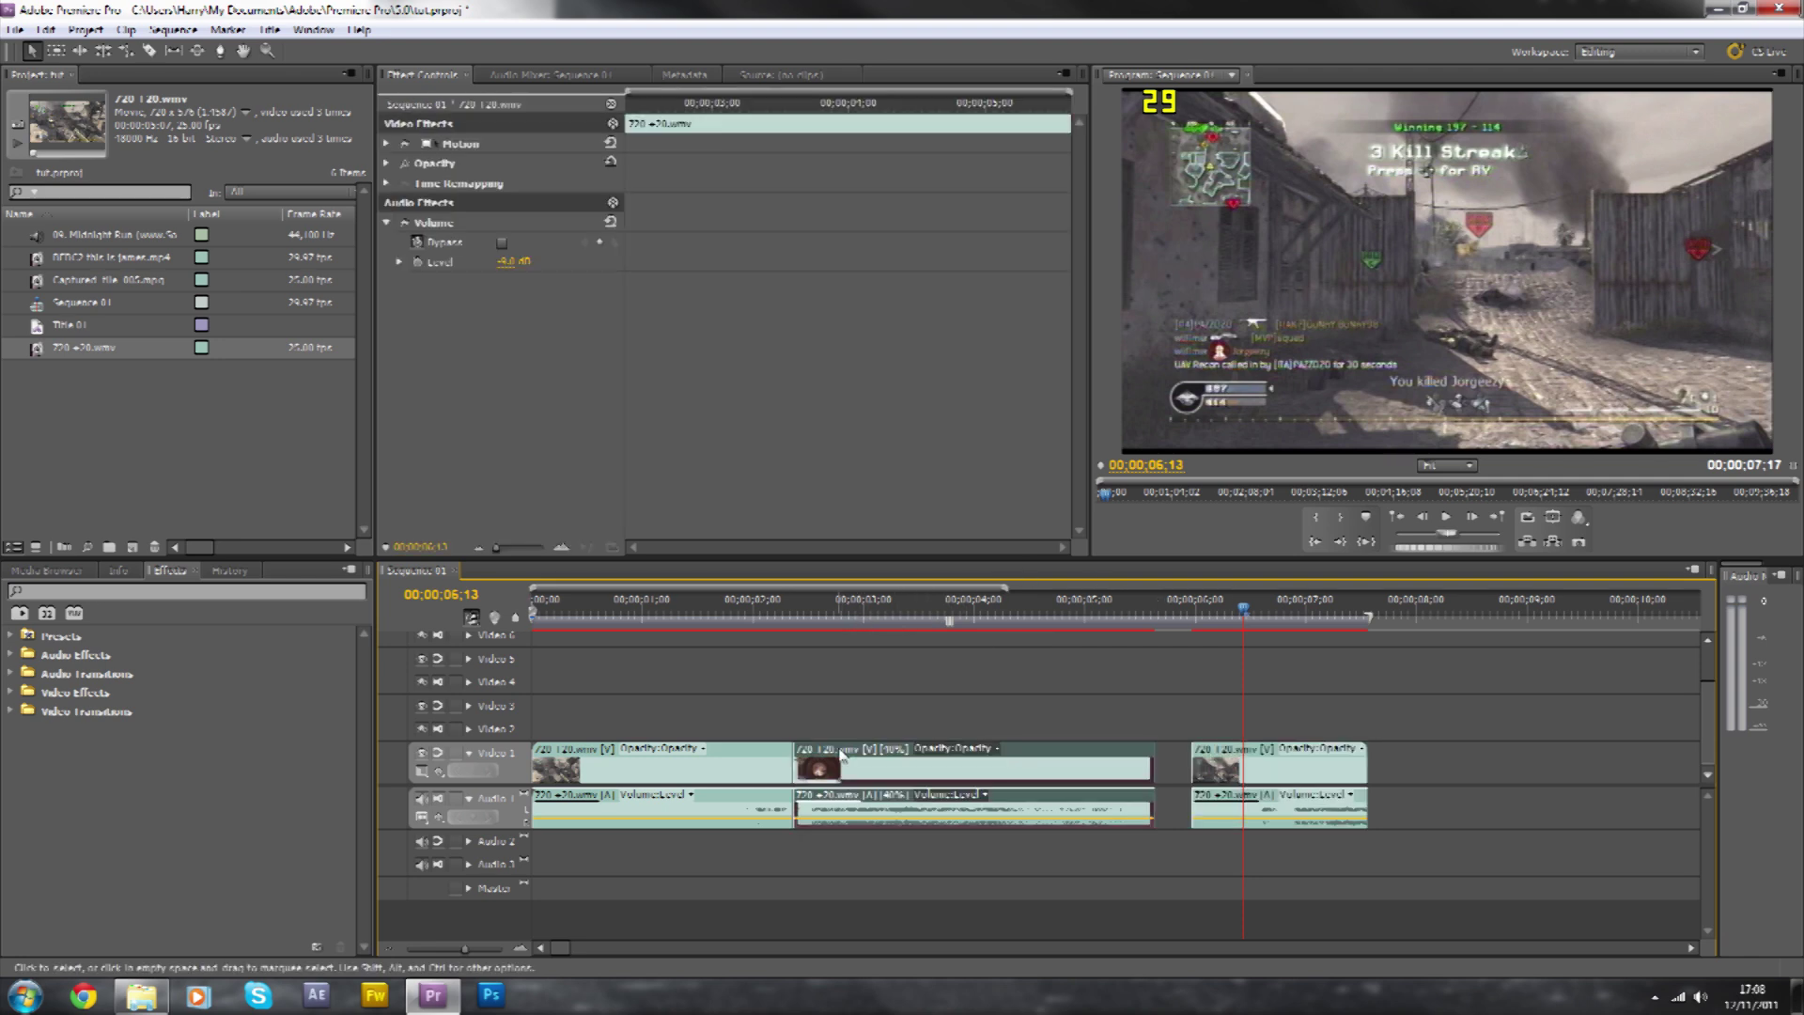
pyautogui.click(628, 101)
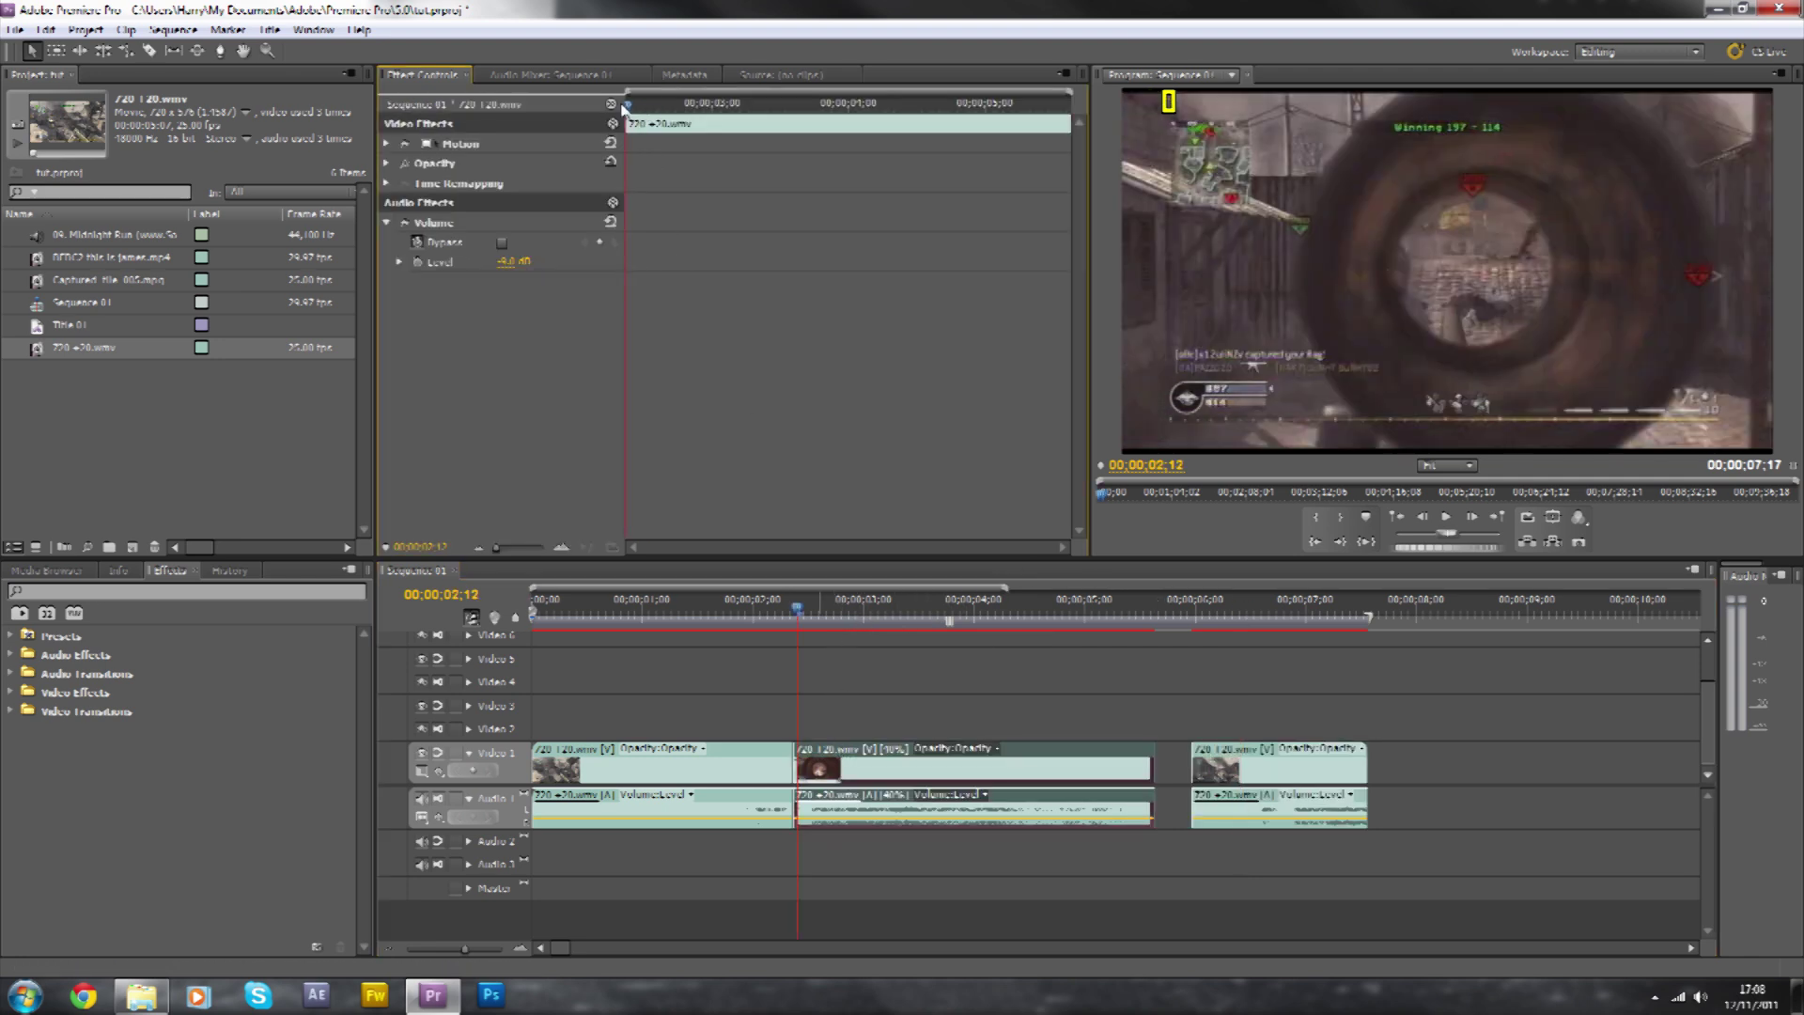
pyautogui.click(507, 550)
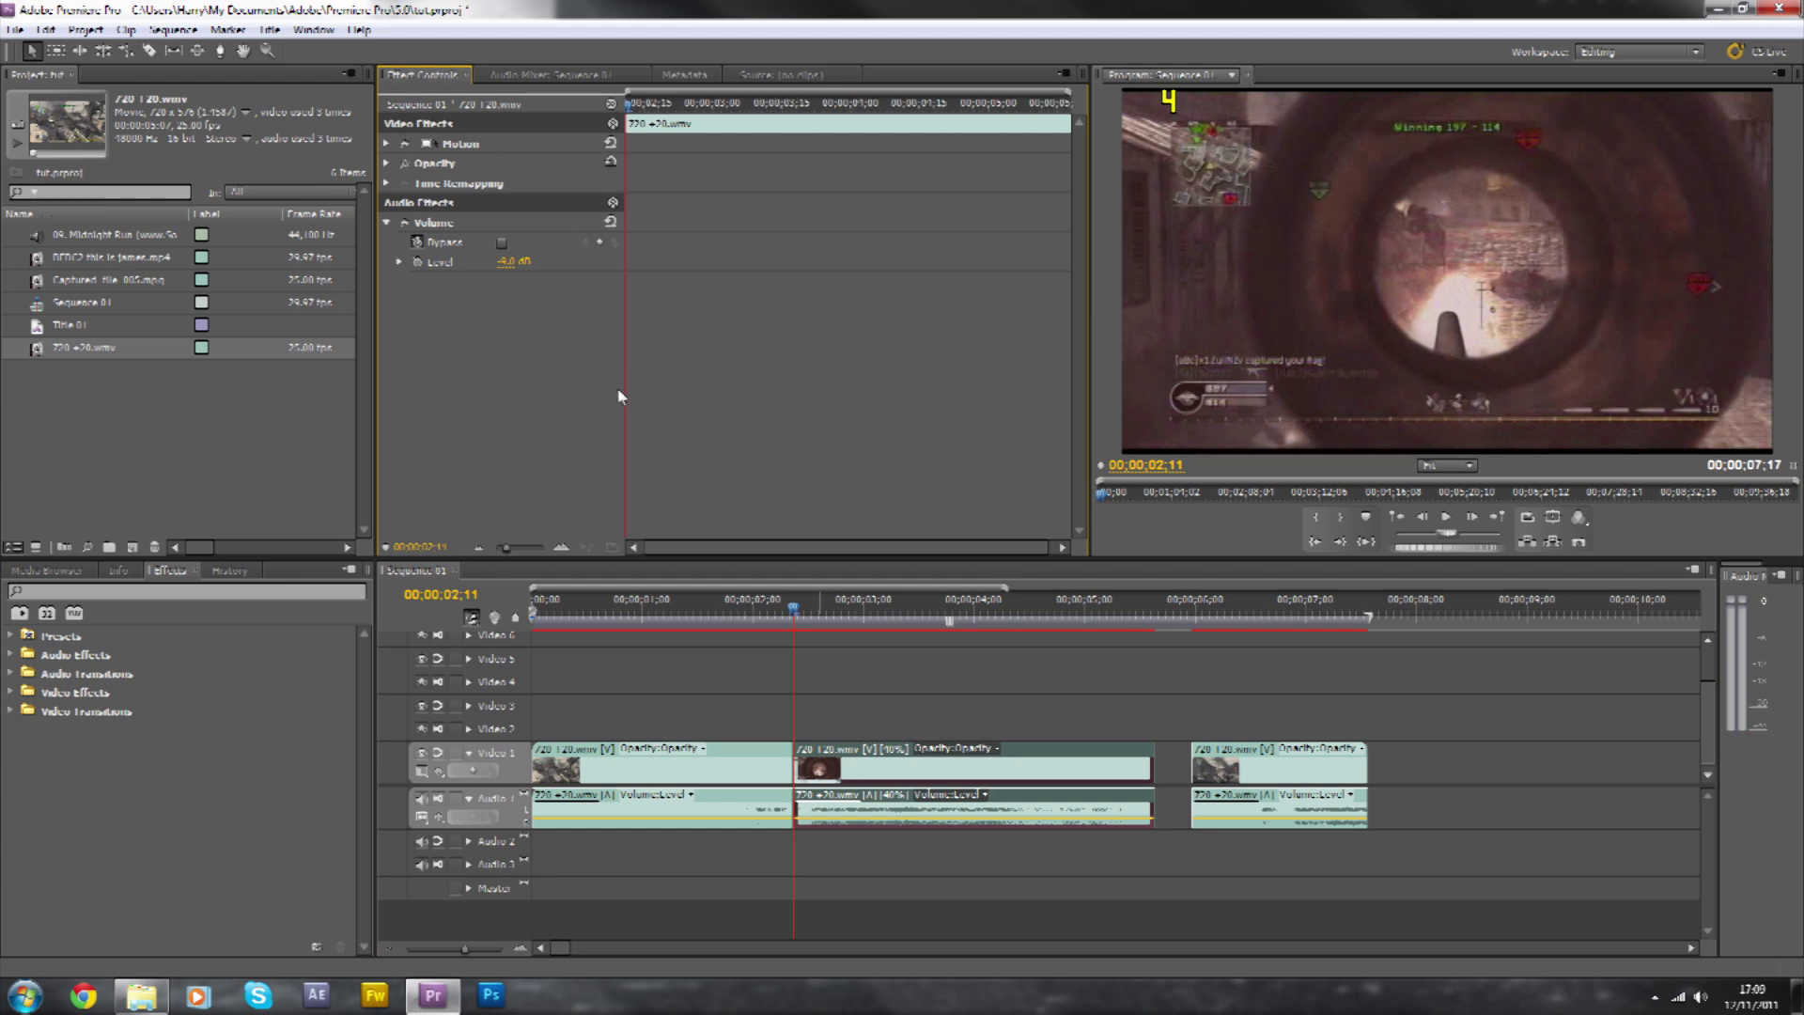
pyautogui.click(387, 144)
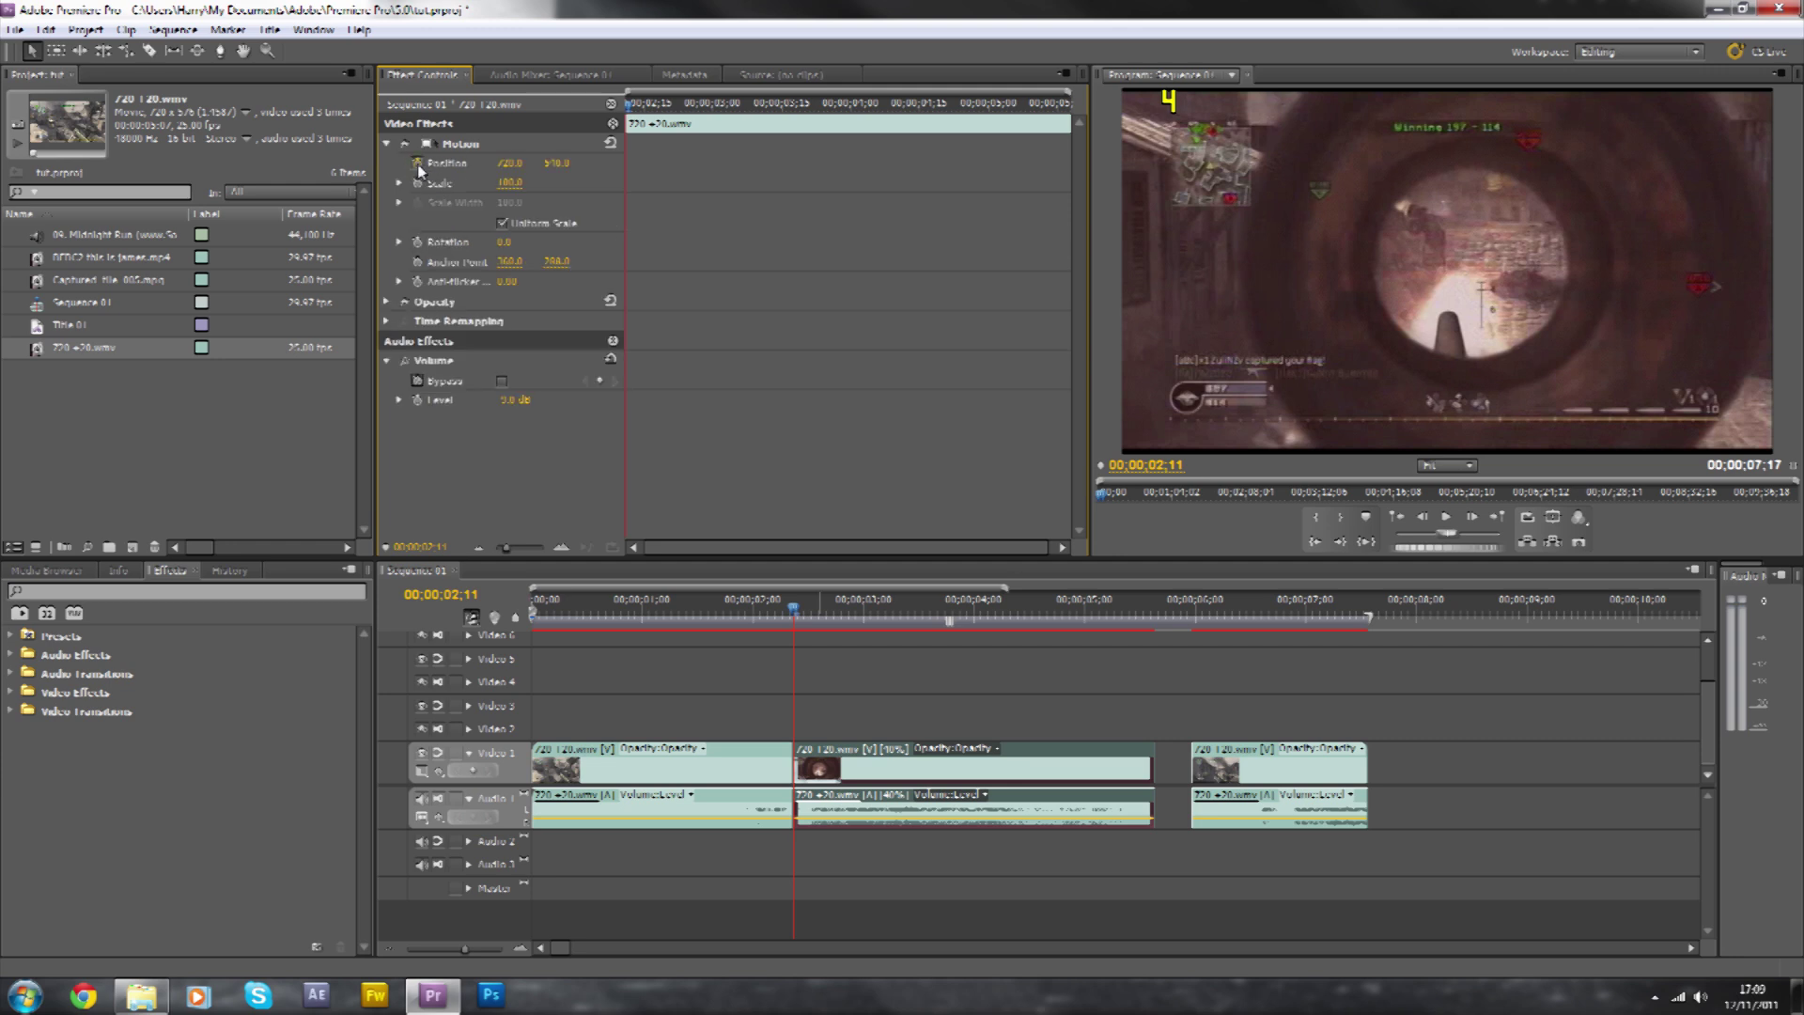
# Discard the accidental Position keyframes and scale the frame up in the Program Monitor.
pyautogui.click(418, 164)
pyautogui.click(418, 165)
pyautogui.click(971, 520)
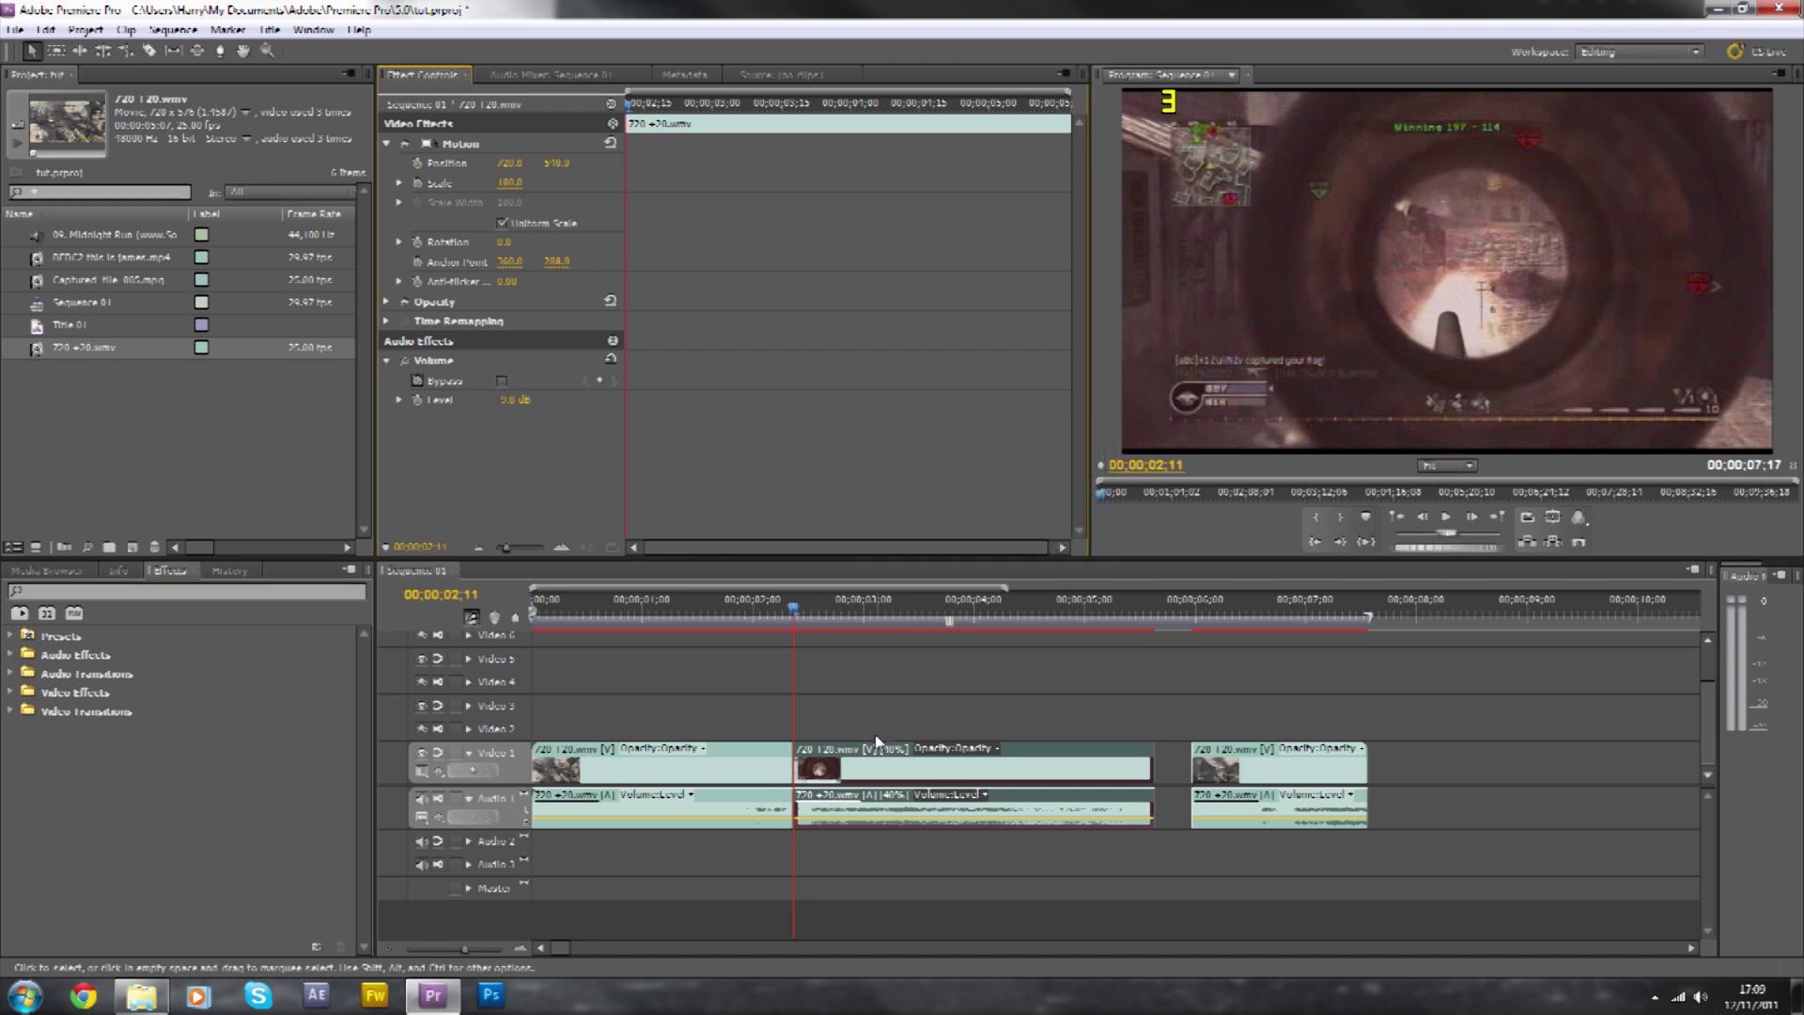
pyautogui.click(1410, 250)
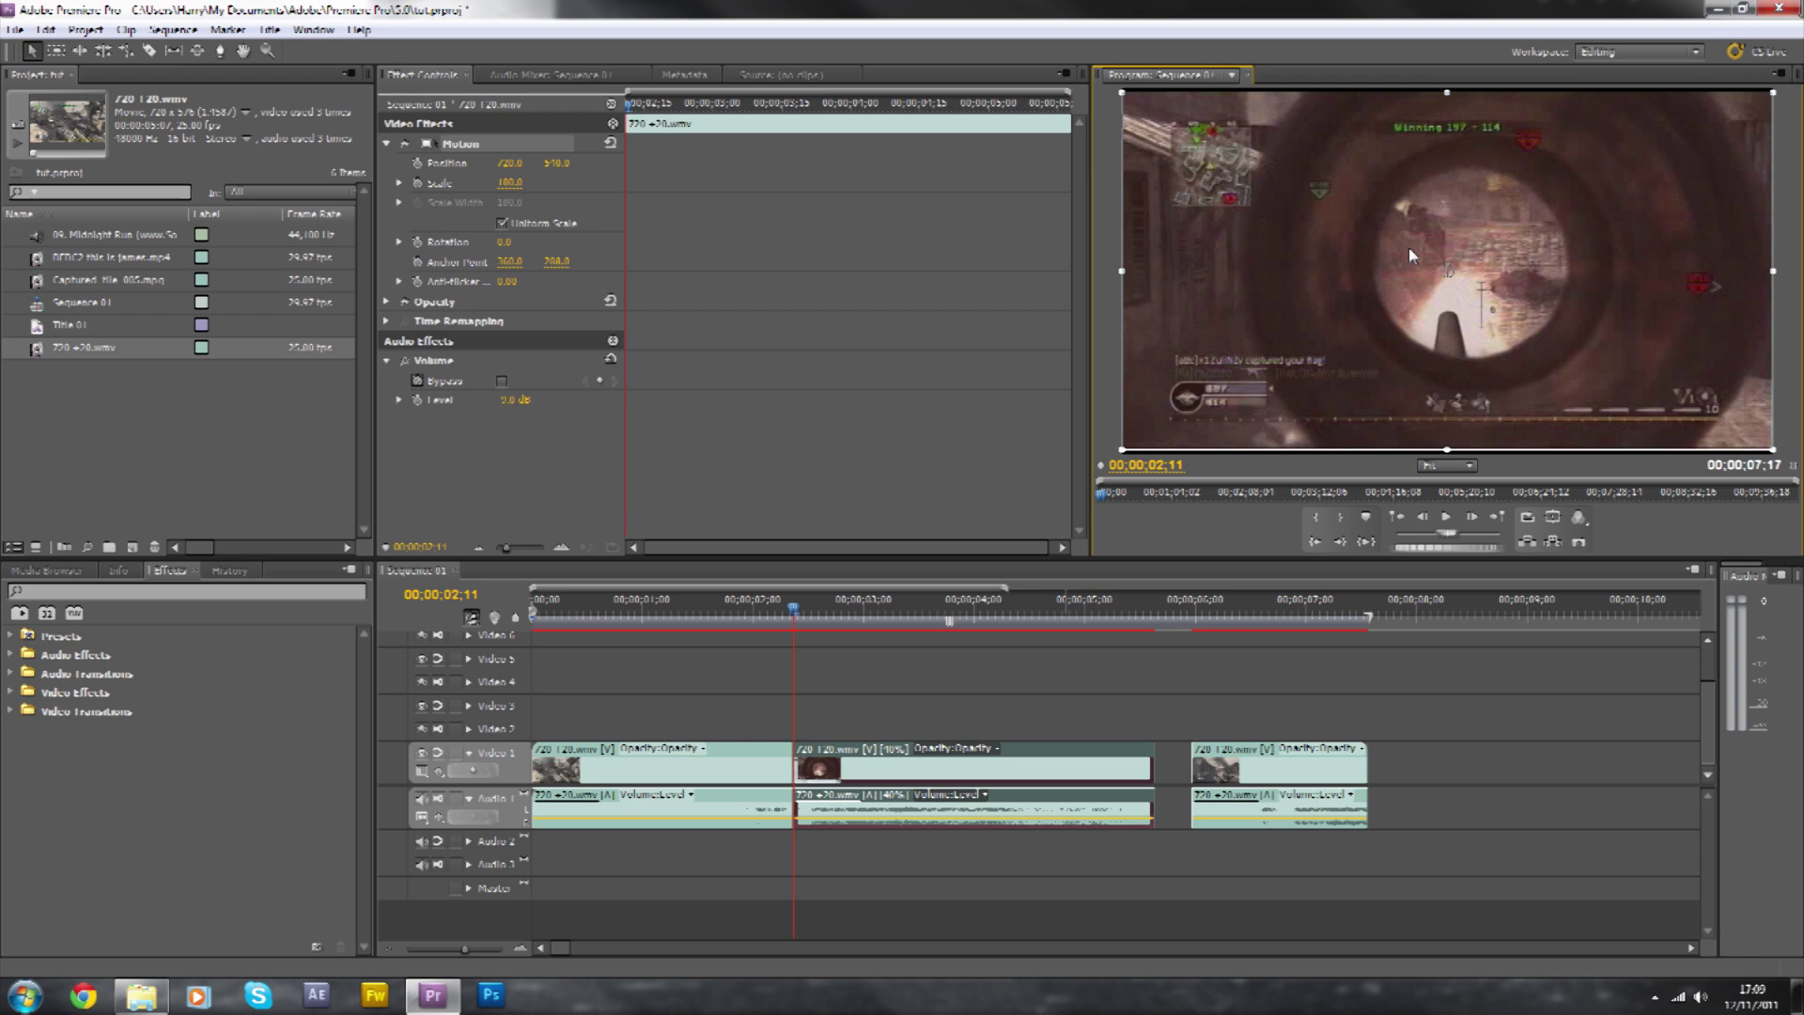
pyautogui.moveTo(1118, 450); pyautogui.dragTo(1087, 467)
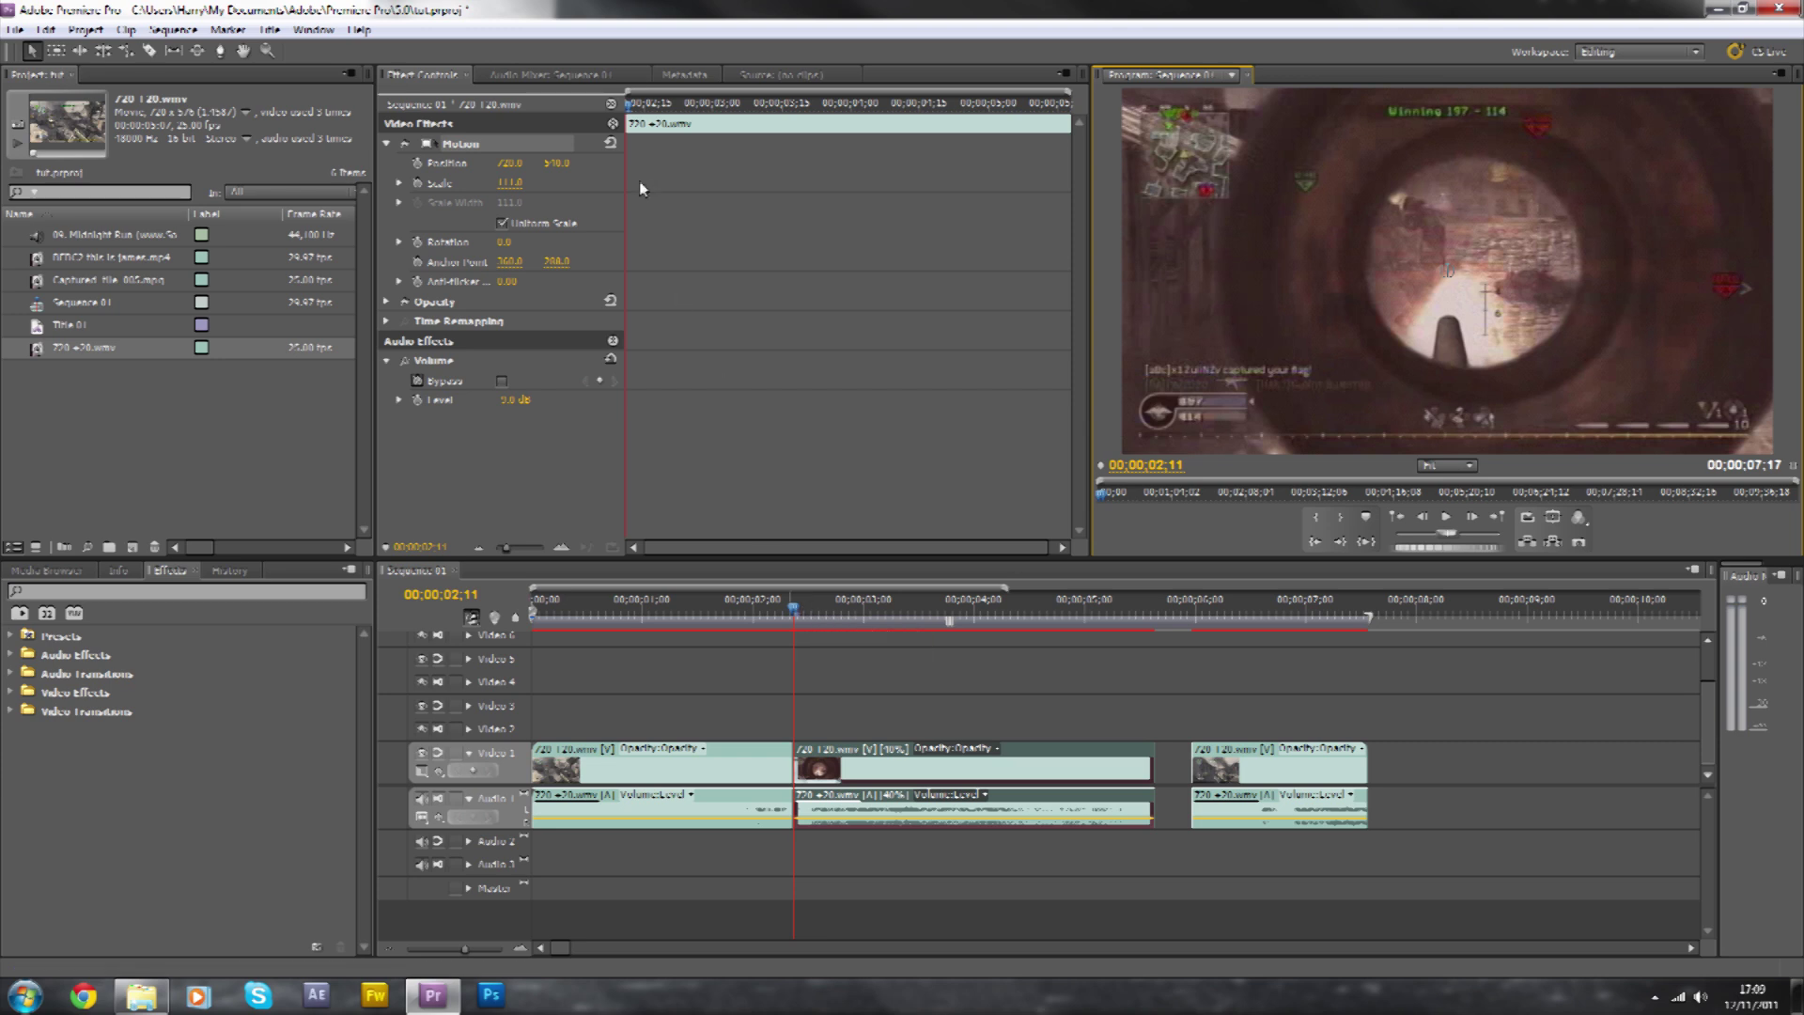
# Enable Position keyframing on the middle clip and add a first shake offset up and right.
pyautogui.click(865, 693)
pyautogui.click(832, 759)
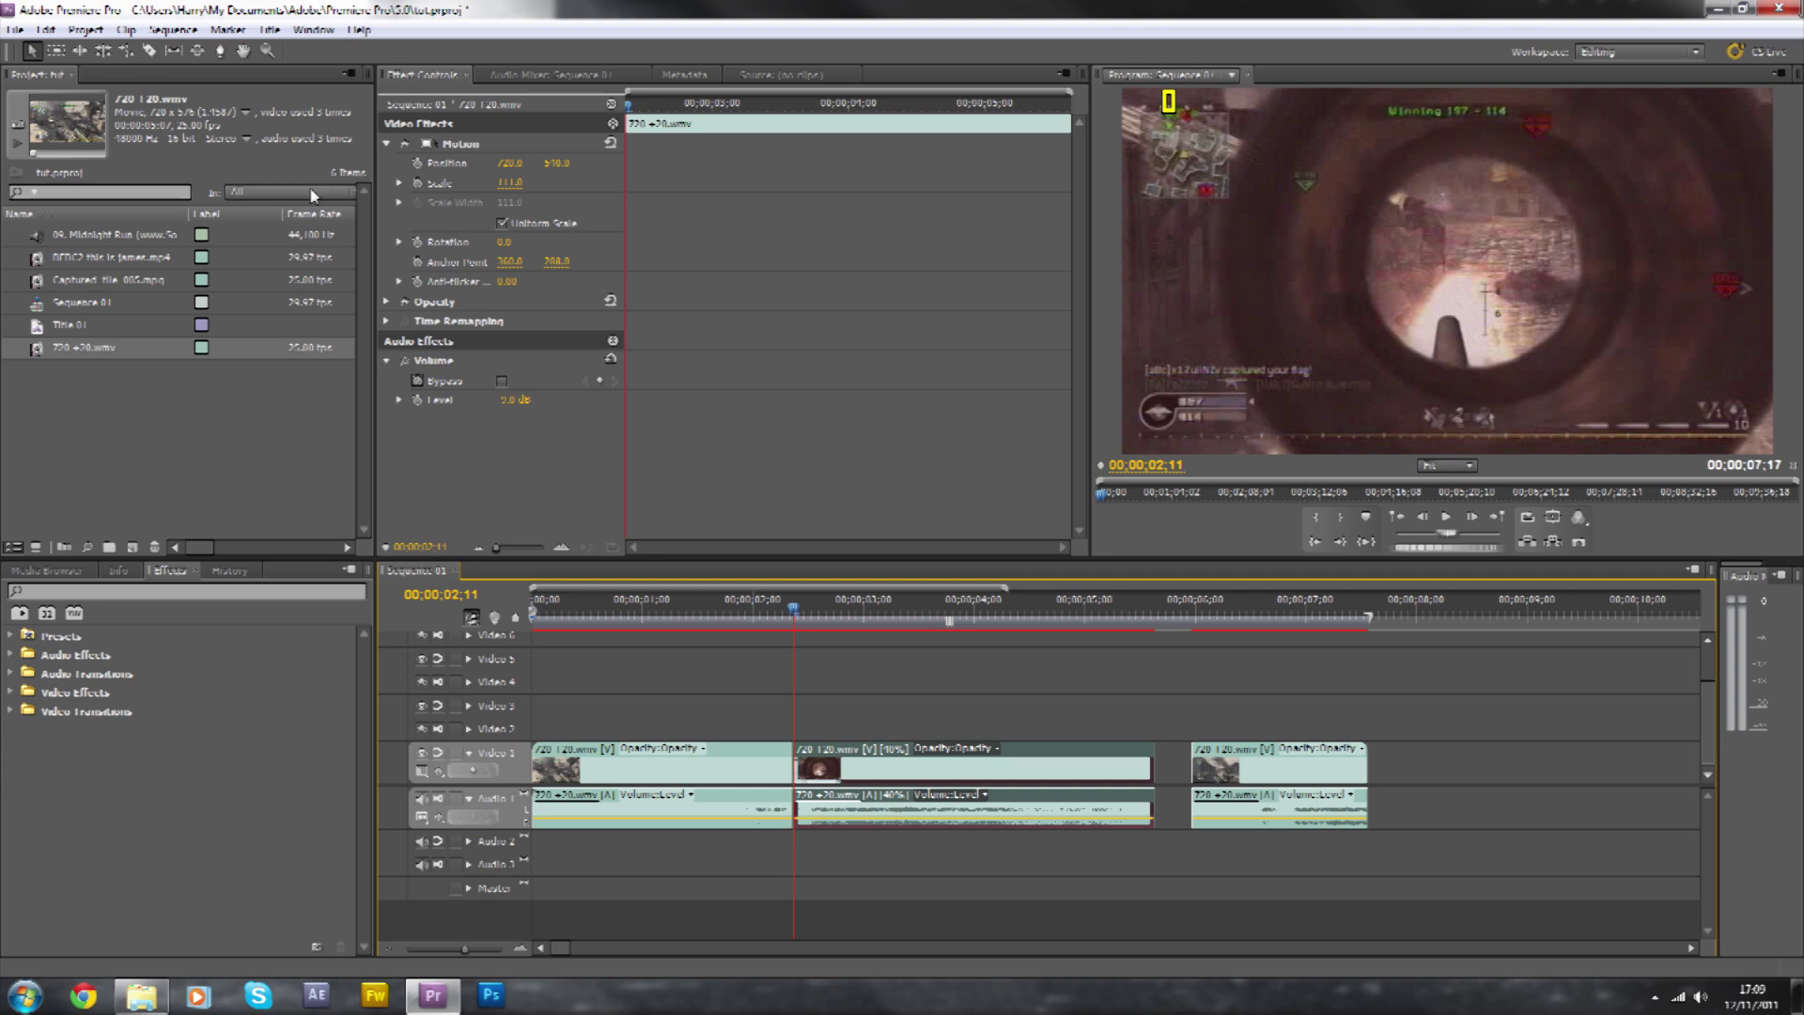
pyautogui.click(418, 163)
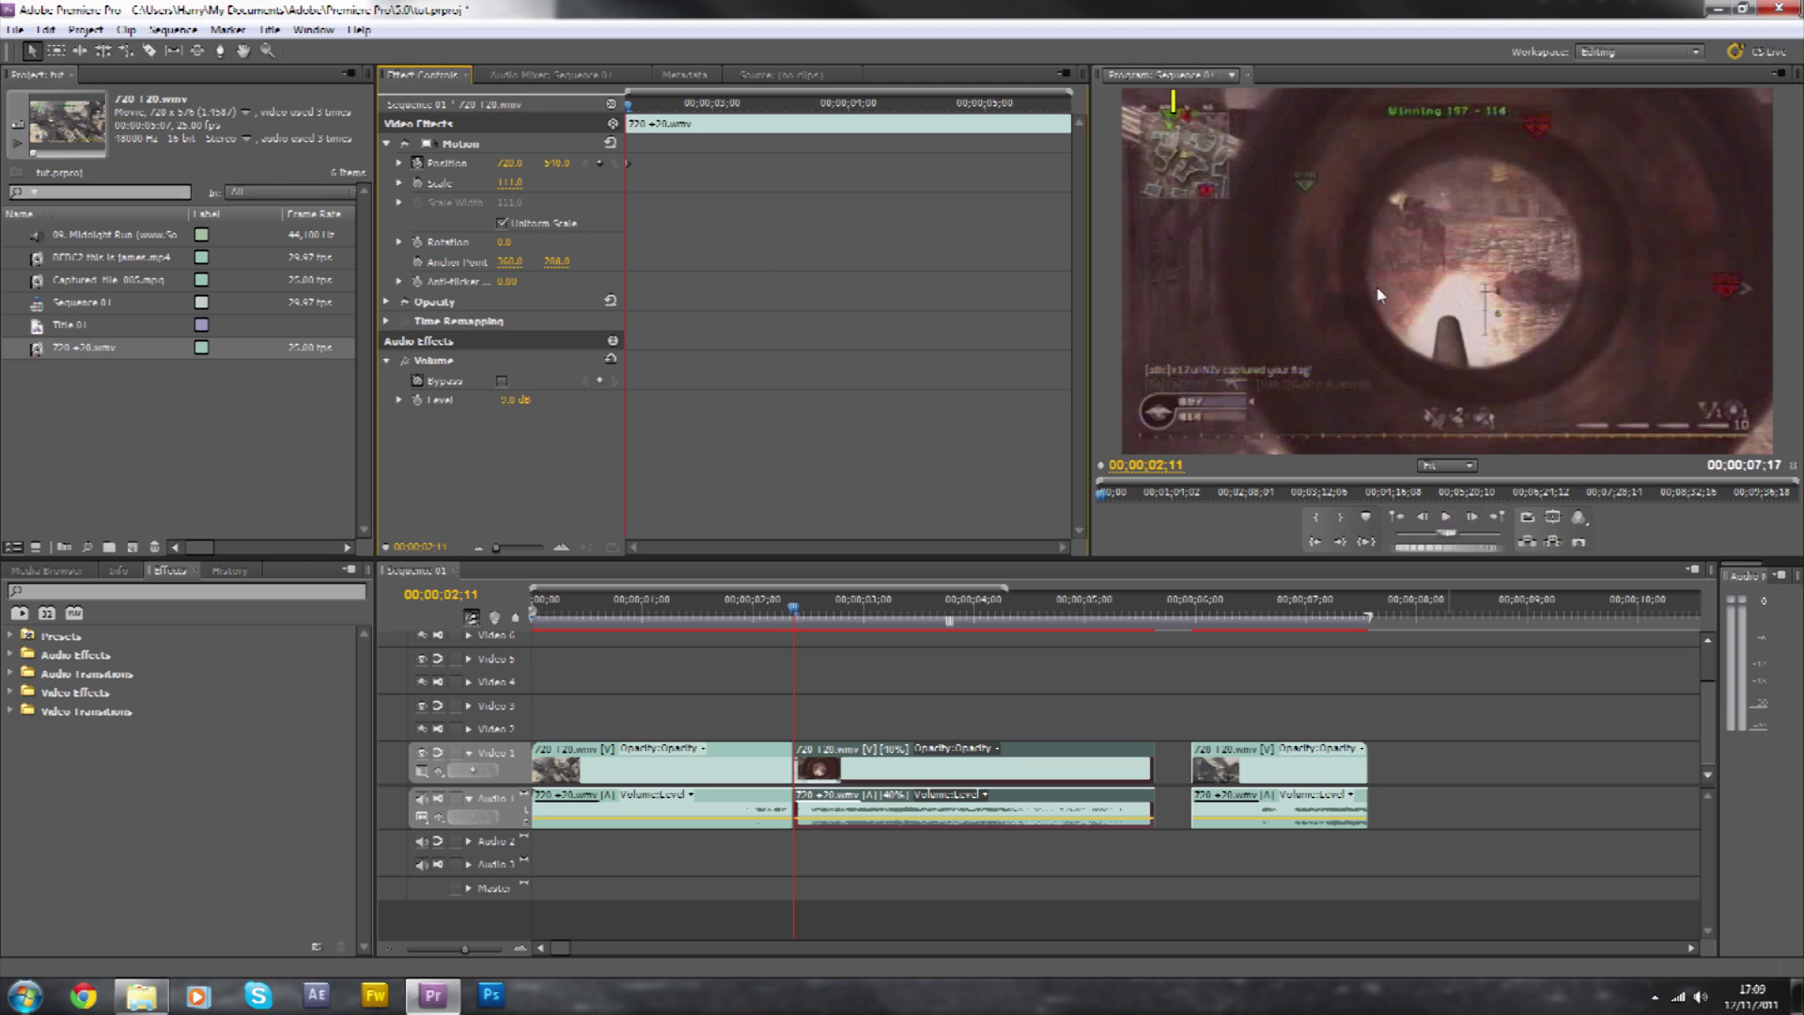
pyautogui.click(1477, 526)
pyautogui.click(1477, 526)
pyautogui.click(1477, 526)
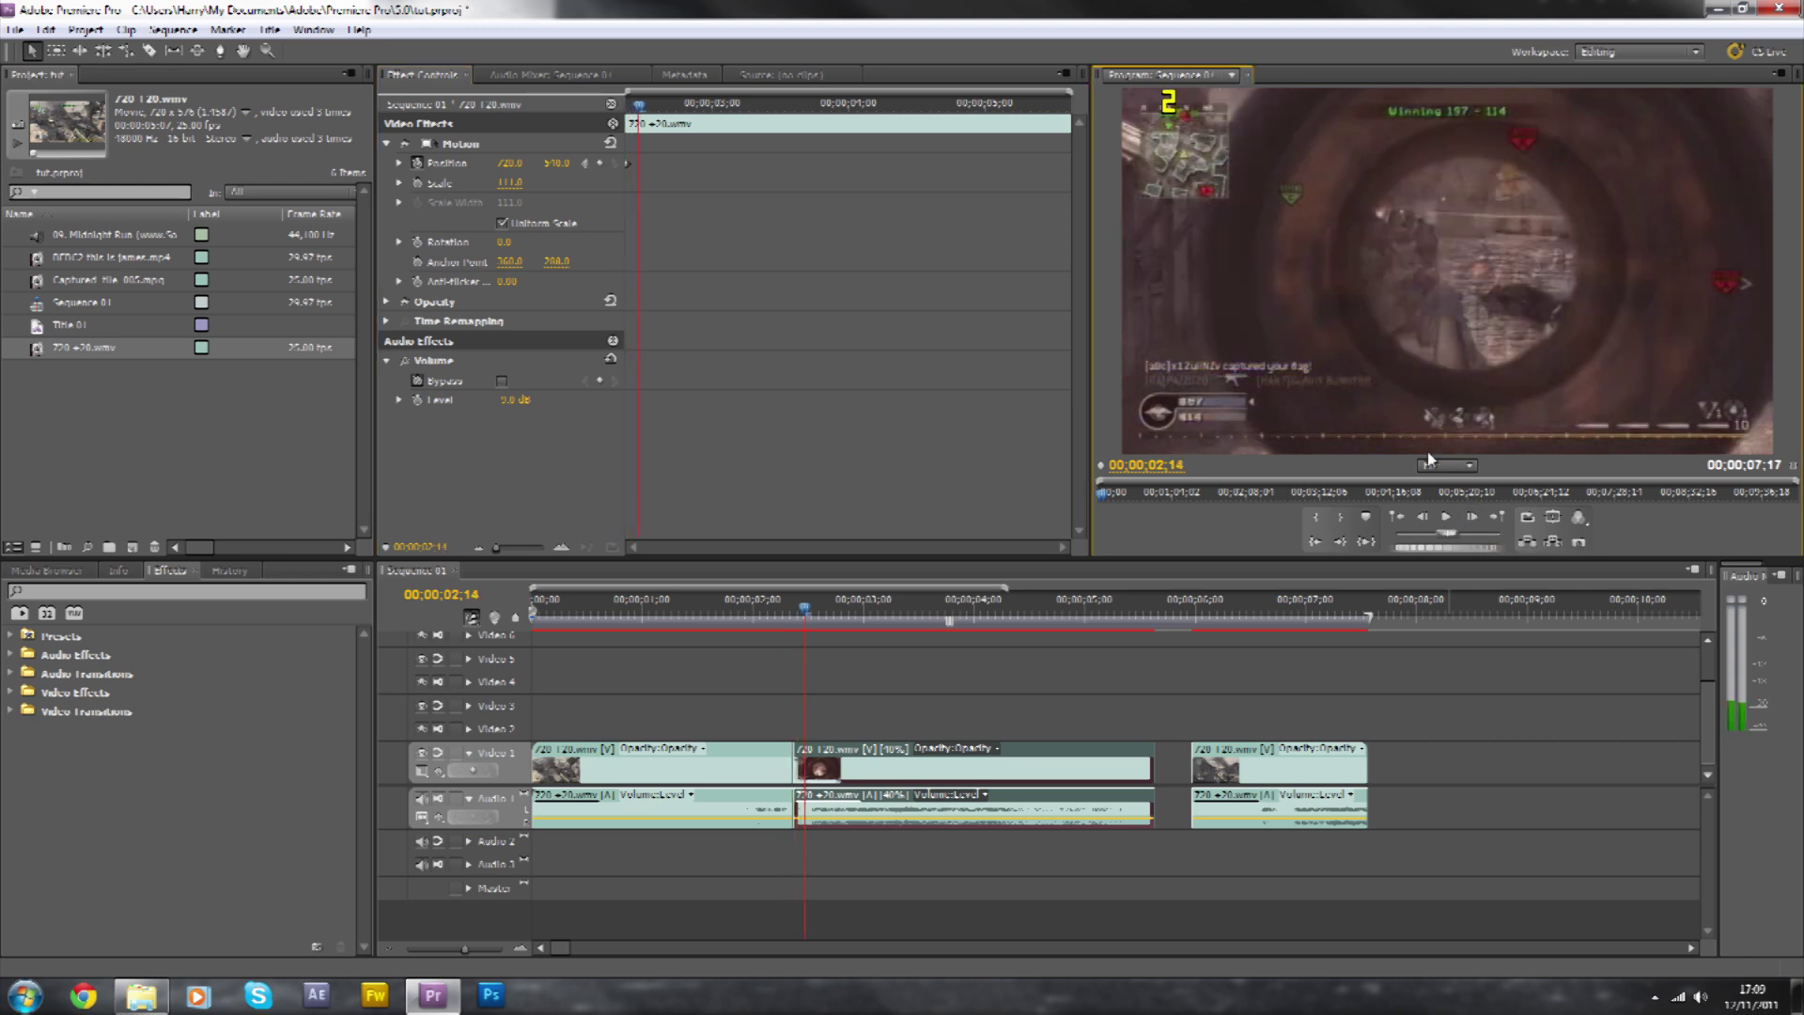
pyautogui.click(1379, 340)
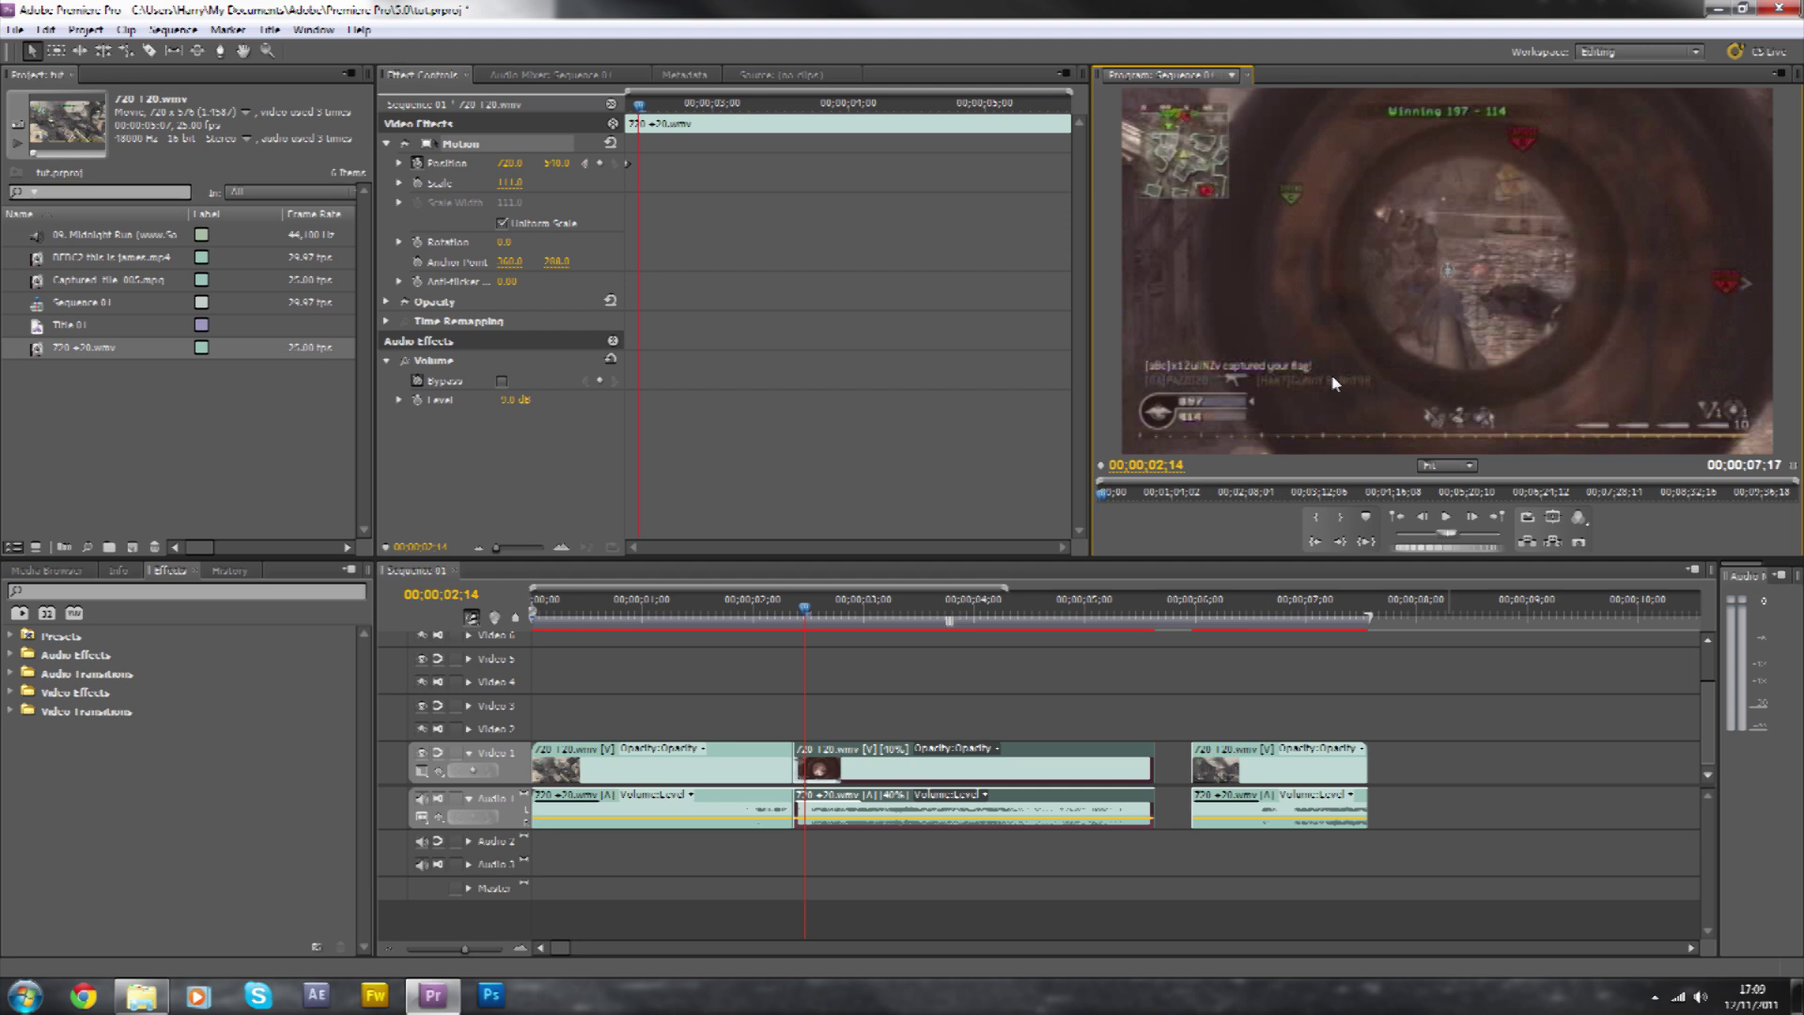
pyautogui.moveTo(1334, 382); pyautogui.dragTo(1358, 370)
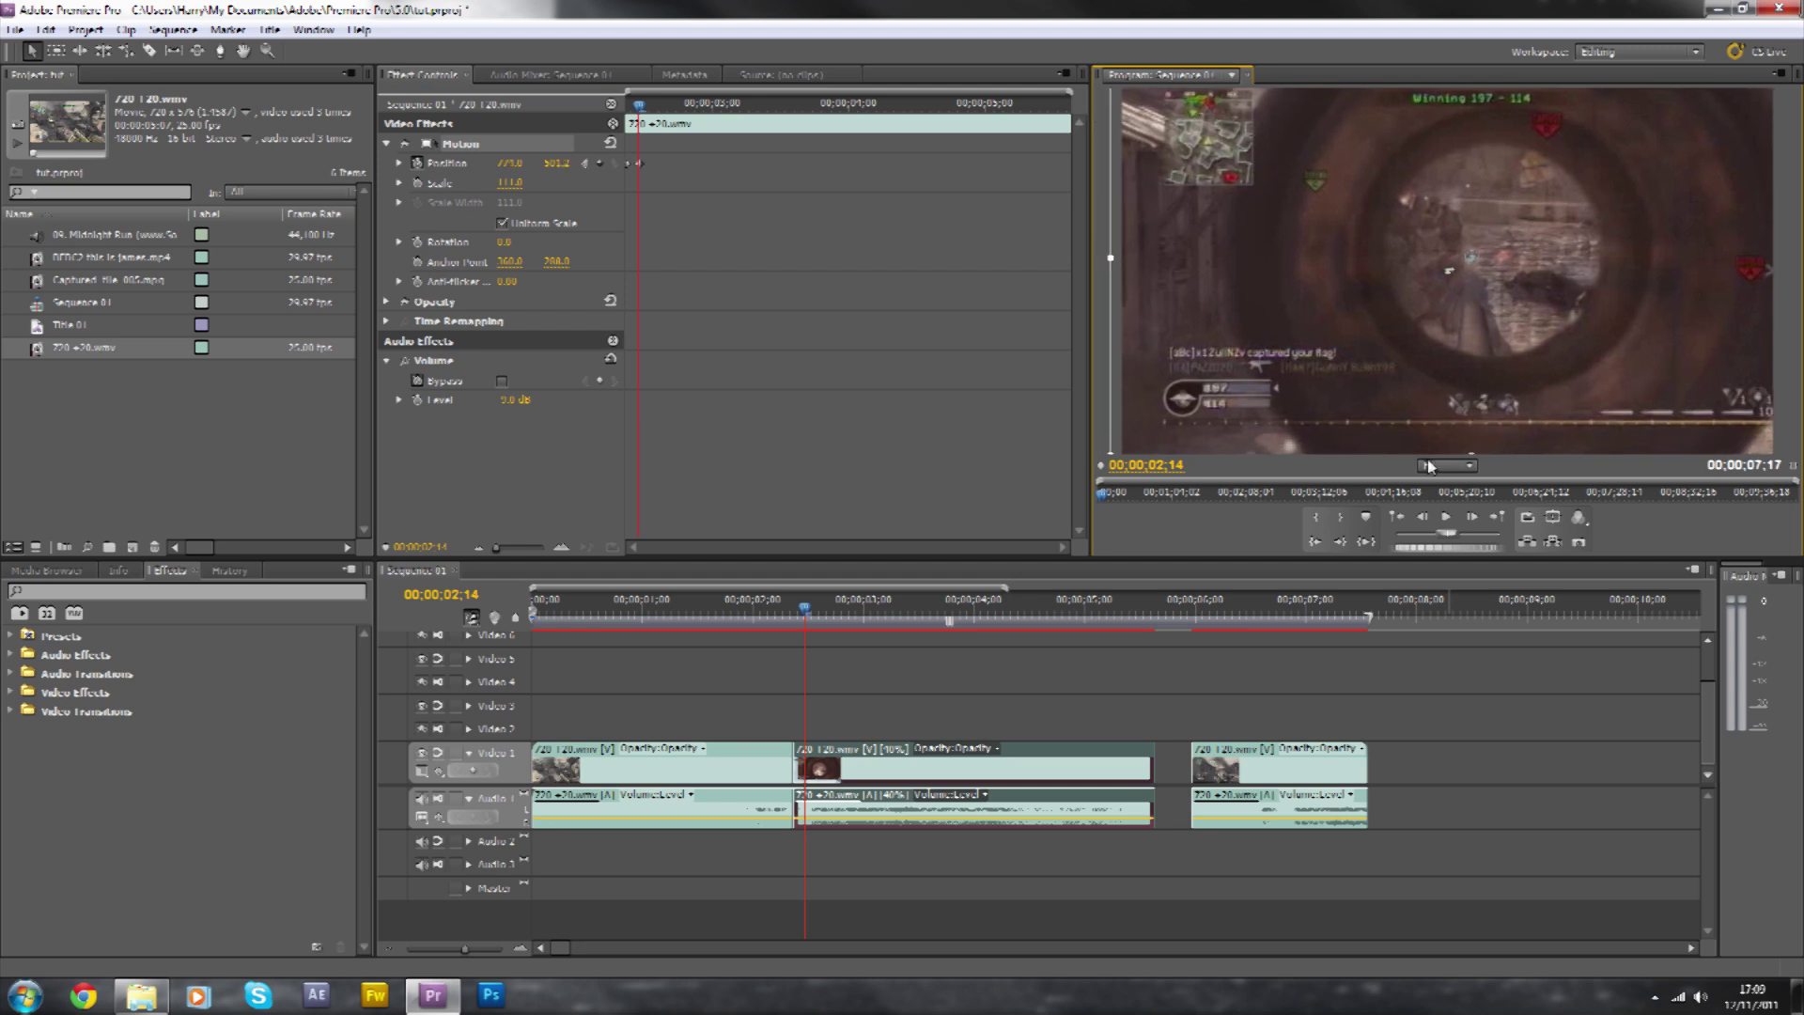
# Add jittery Position keyframes every frame or two, shifting left, down and right.
pyautogui.click(1471, 517)
pyautogui.click(1472, 517)
pyautogui.moveTo(1345, 350); pyautogui.dragTo(1349, 411)
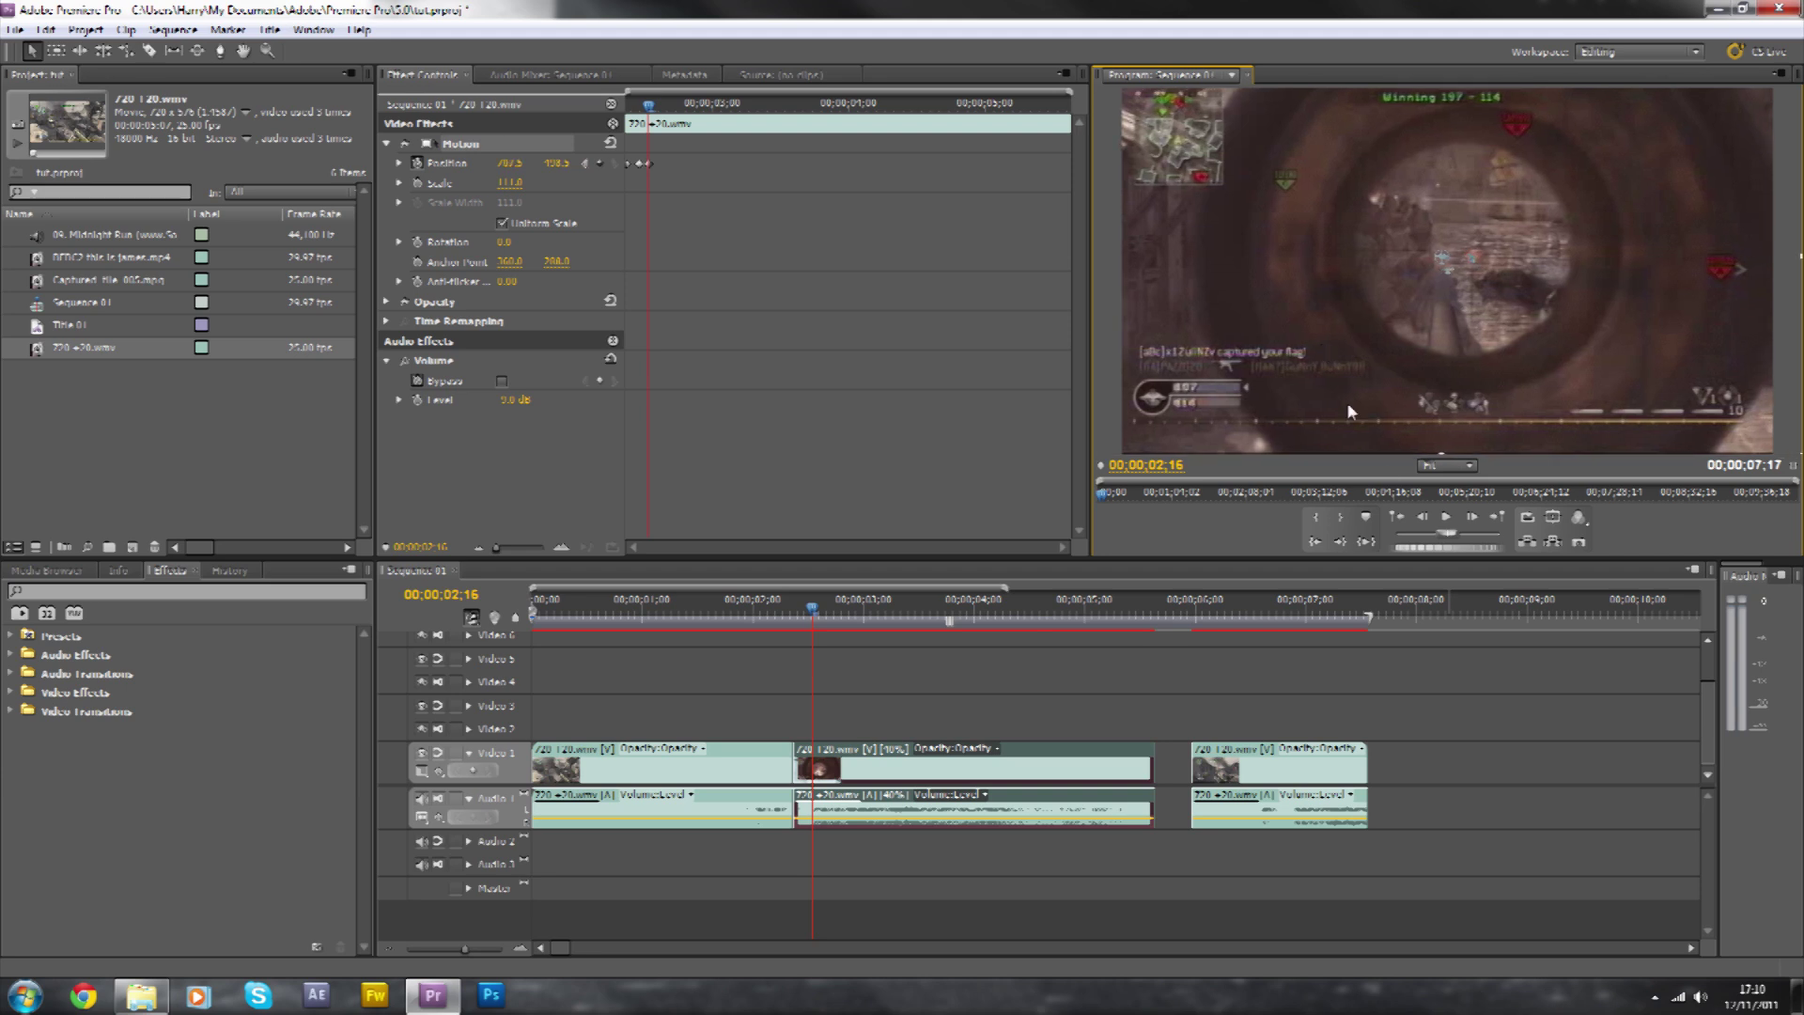
pyautogui.click(1471, 517)
pyautogui.click(1471, 517)
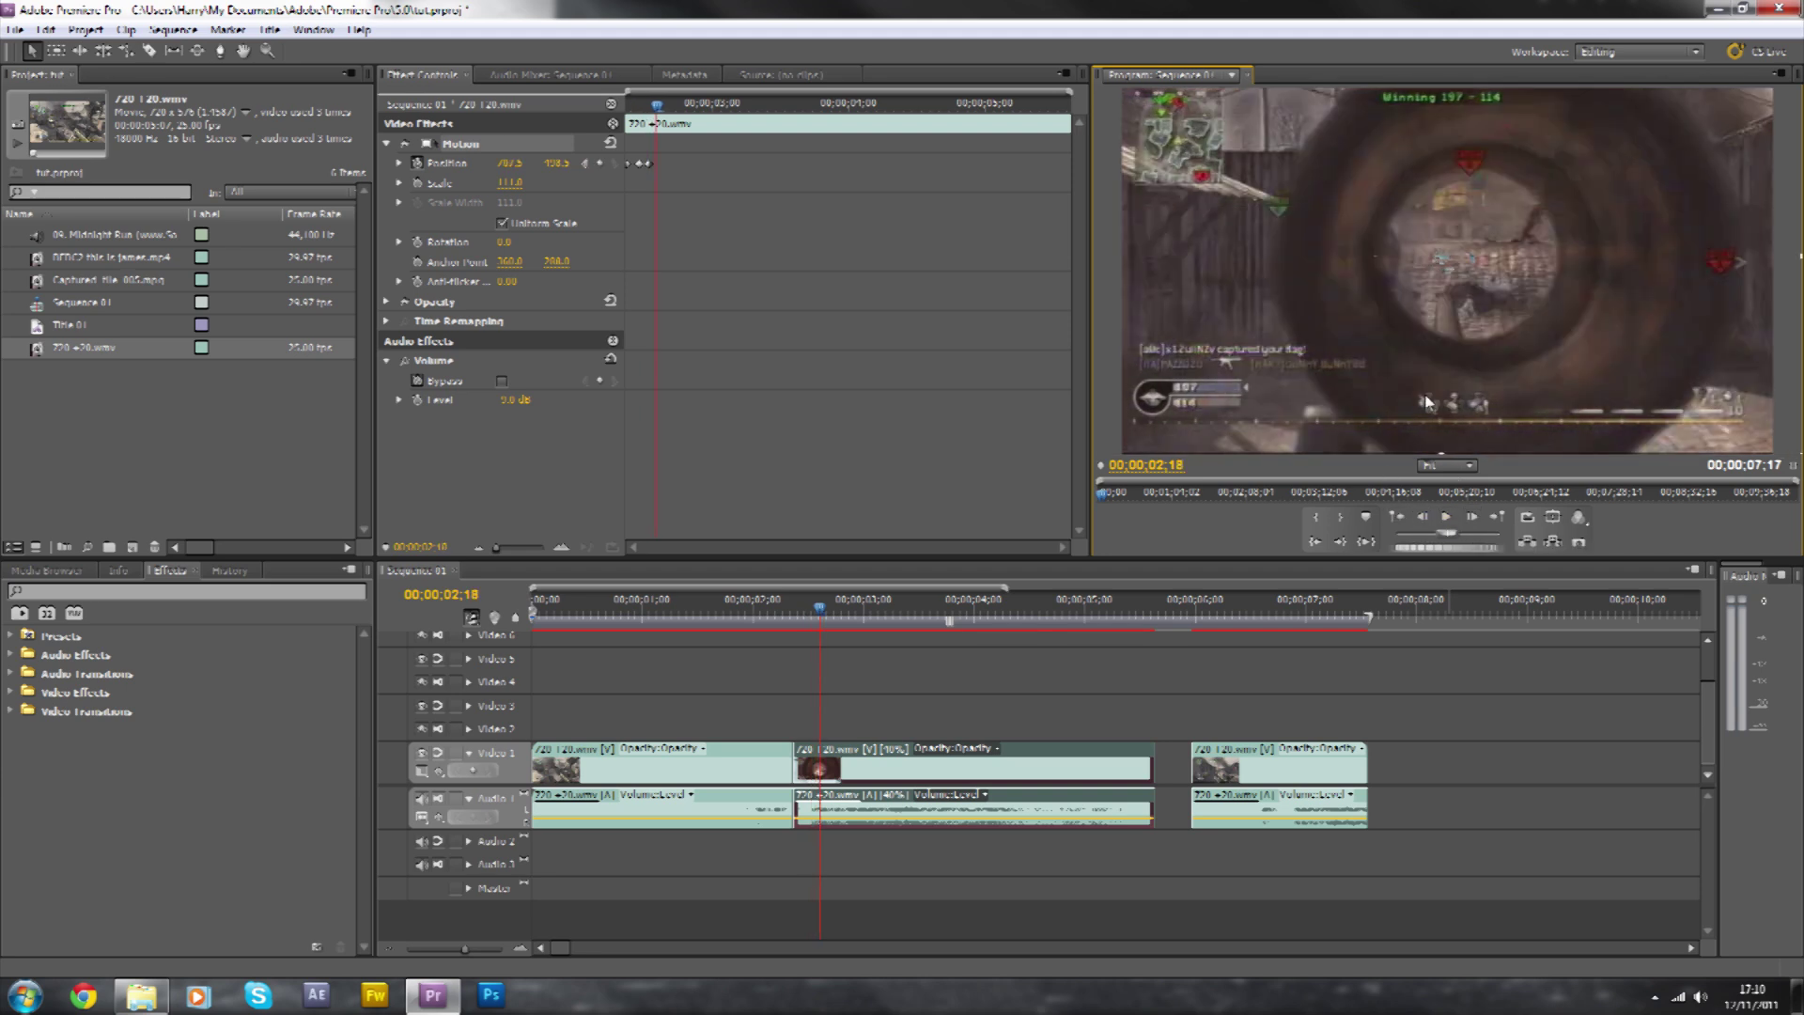
pyautogui.moveTo(1420, 401); pyautogui.dragTo(1406, 413)
pyautogui.click(1471, 517)
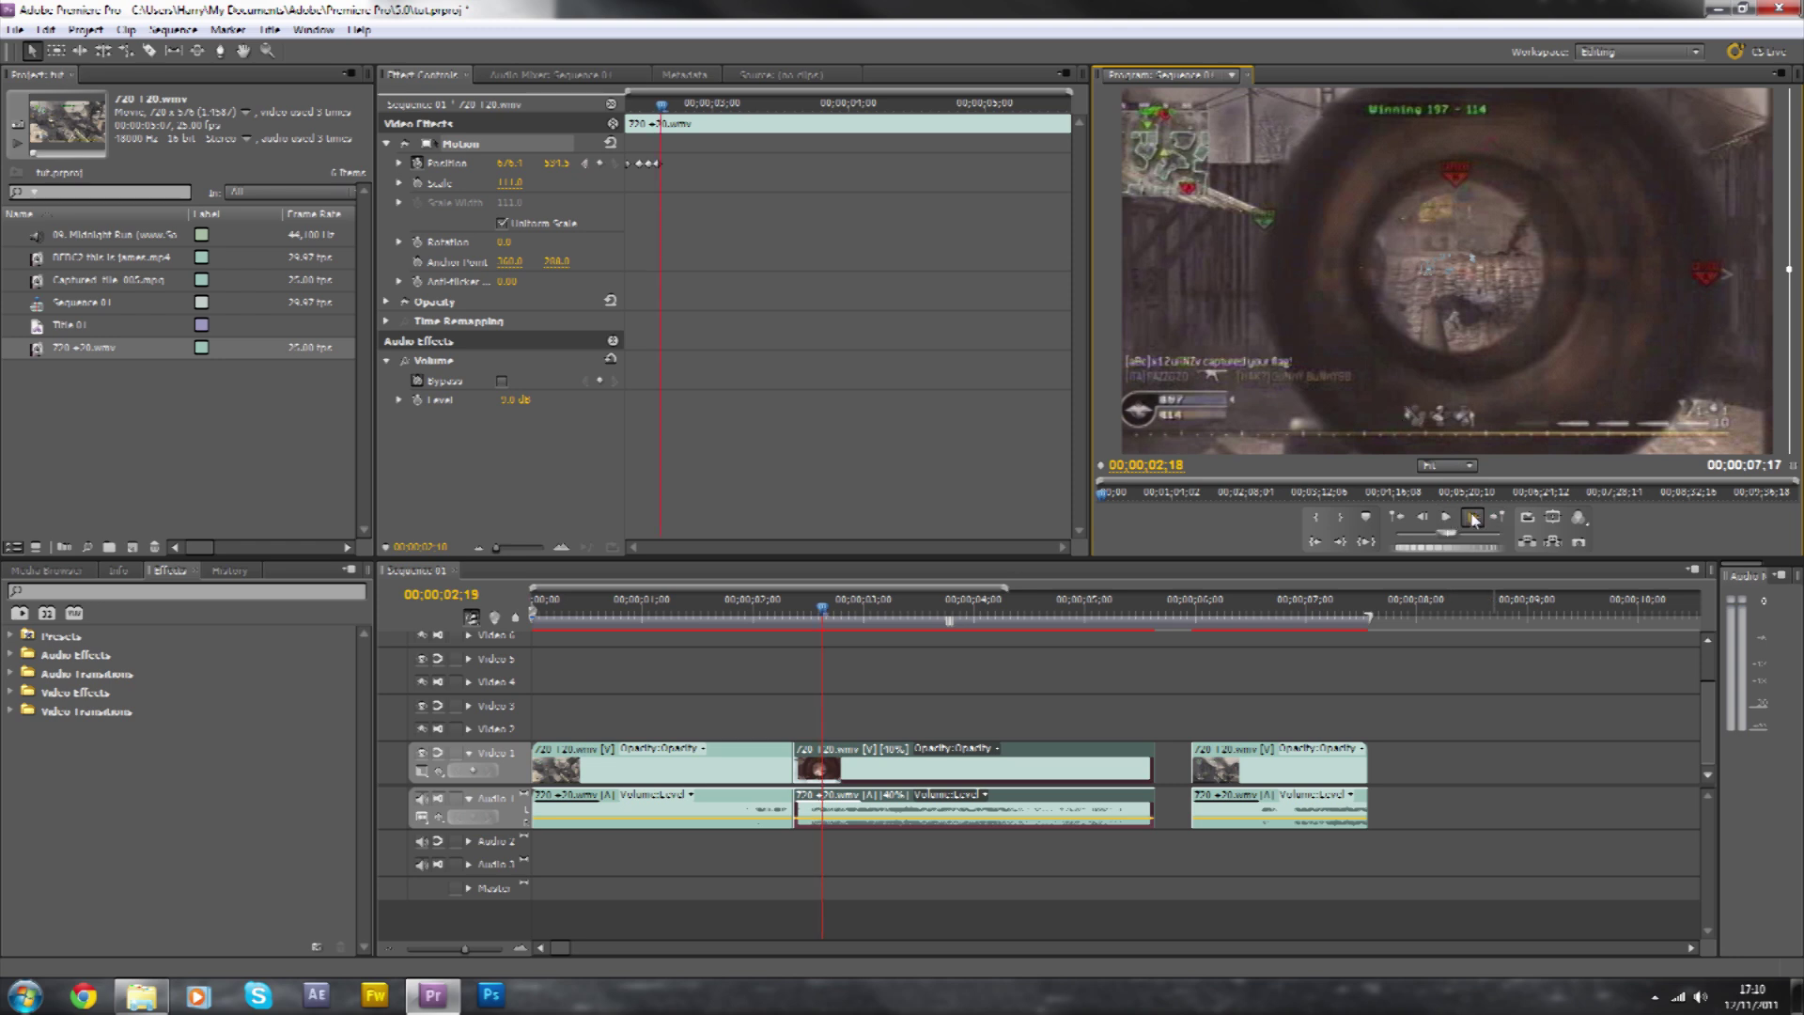
# Continue the shake with Position keyframes near 722.1,510.8, 788.6,526.2 and 720.0,506.8.
pyautogui.click(1471, 516)
pyautogui.moveTo(1485, 412)
pyautogui.mouseDown()
pyautogui.moveTo(1515, 425)
pyautogui.moveTo(1494, 420)
pyautogui.mouseUp()
pyautogui.click(1471, 517)
pyautogui.click(1471, 517)
pyautogui.click(1471, 516)
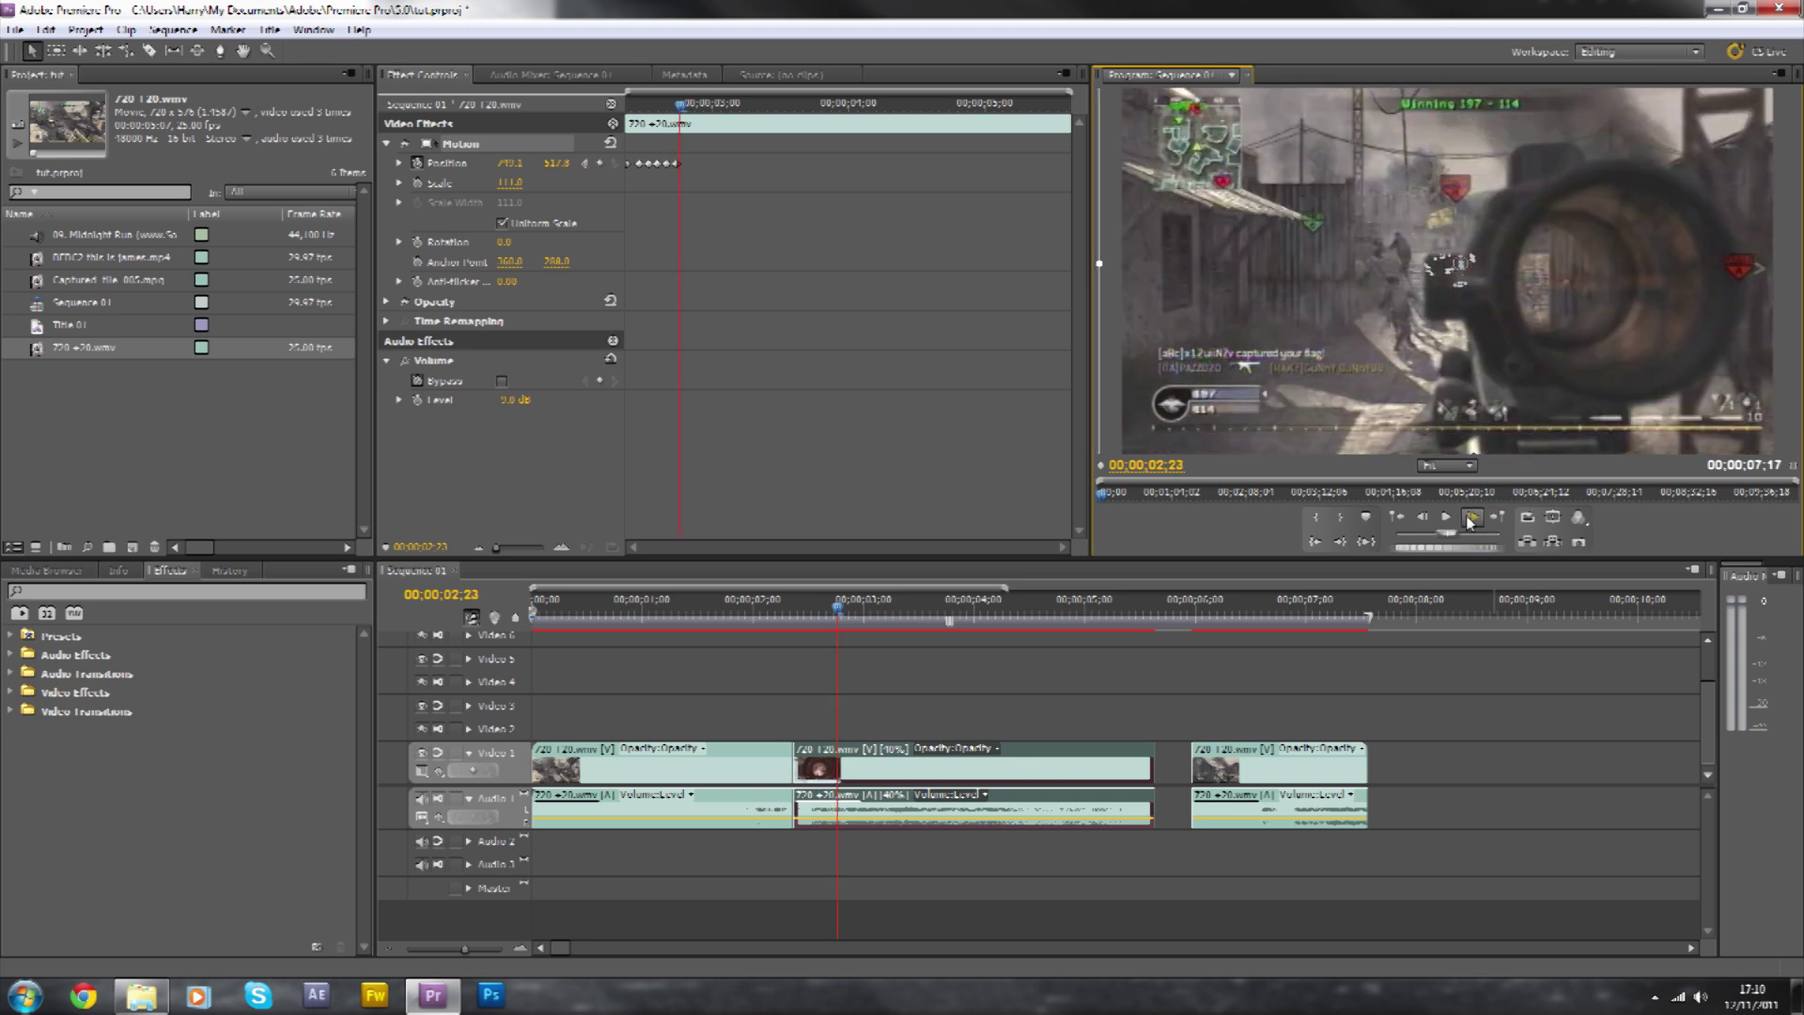
pyautogui.click(1472, 517)
pyautogui.moveTo(1491, 415); pyautogui.dragTo(1492, 423)
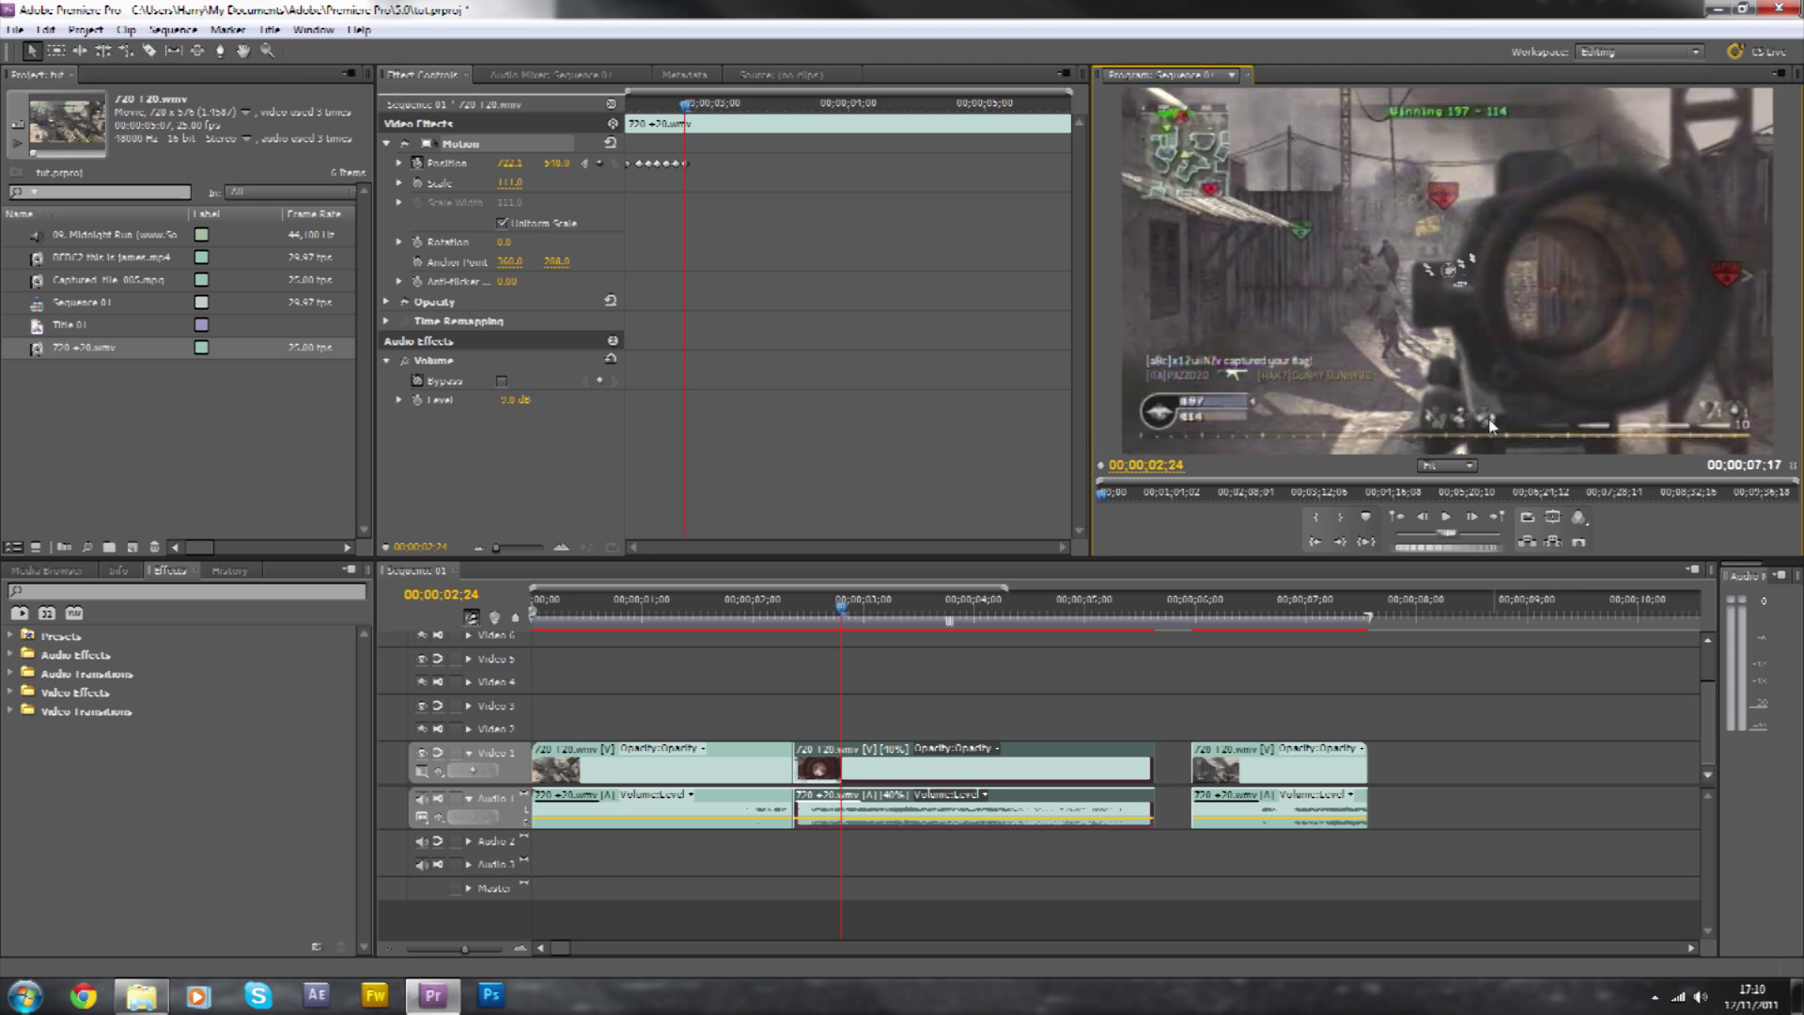
pyautogui.click(1471, 517)
pyautogui.click(1472, 516)
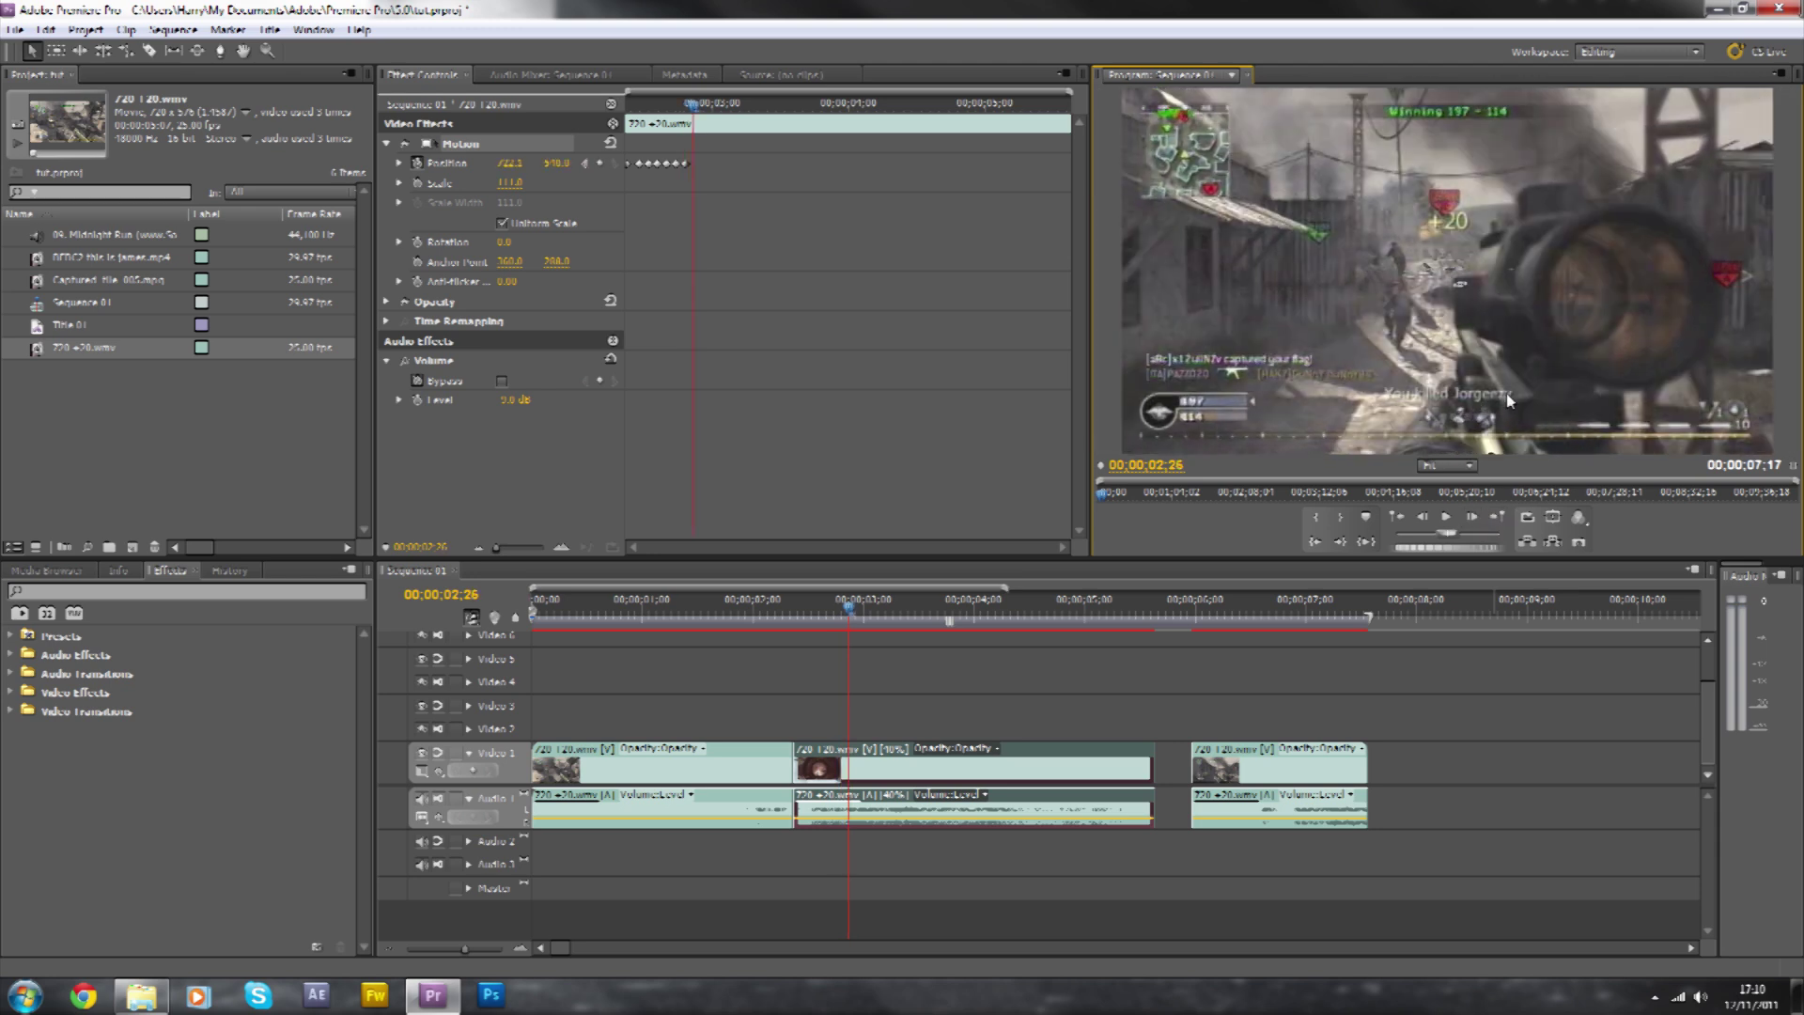
pyautogui.moveTo(1429, 397); pyautogui.dragTo(1460, 392)
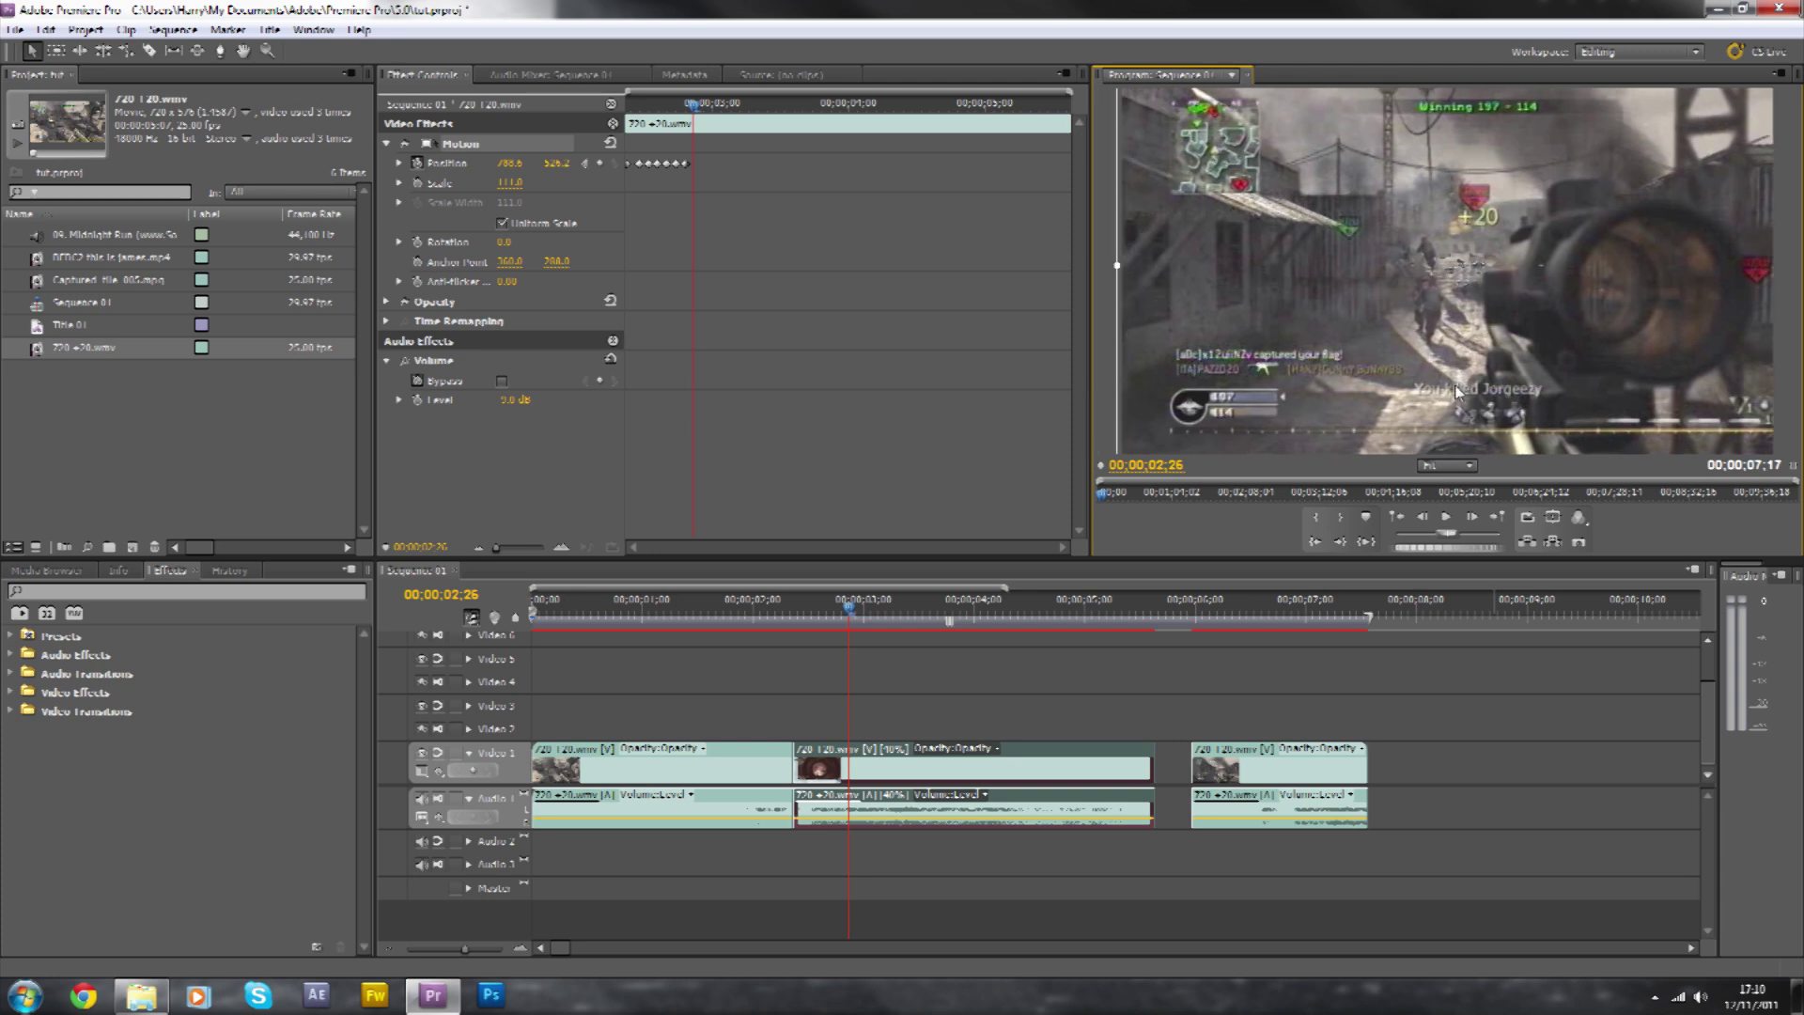
pyautogui.click(1473, 517)
pyautogui.click(1473, 518)
pyautogui.moveTo(1460, 414); pyautogui.dragTo(1395, 419)
pyautogui.click(1473, 518)
pyautogui.click(1473, 518)
pyautogui.click(1473, 517)
pyautogui.click(1473, 517)
pyautogui.click(1473, 517)
pyautogui.click(1473, 516)
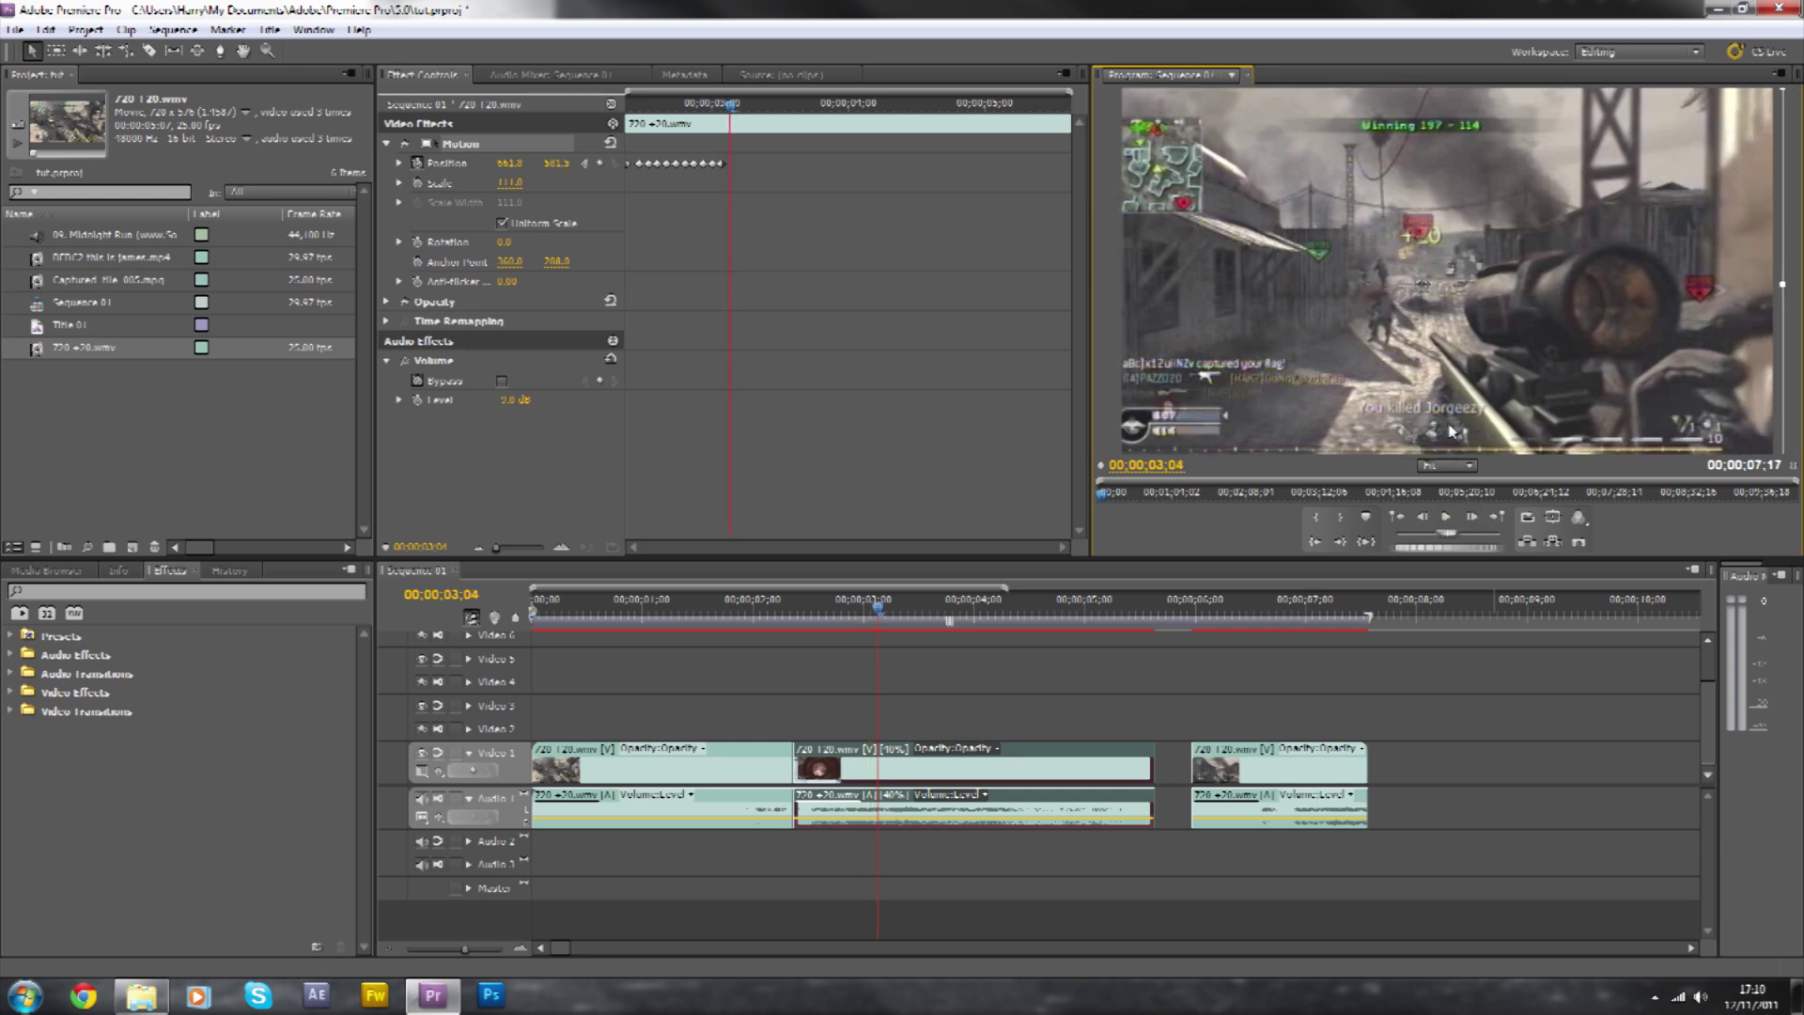
# Add three more small Position offsets to carry the shake to about 06;18.
pyautogui.moveTo(1444, 402); pyautogui.dragTo(1442, 401)
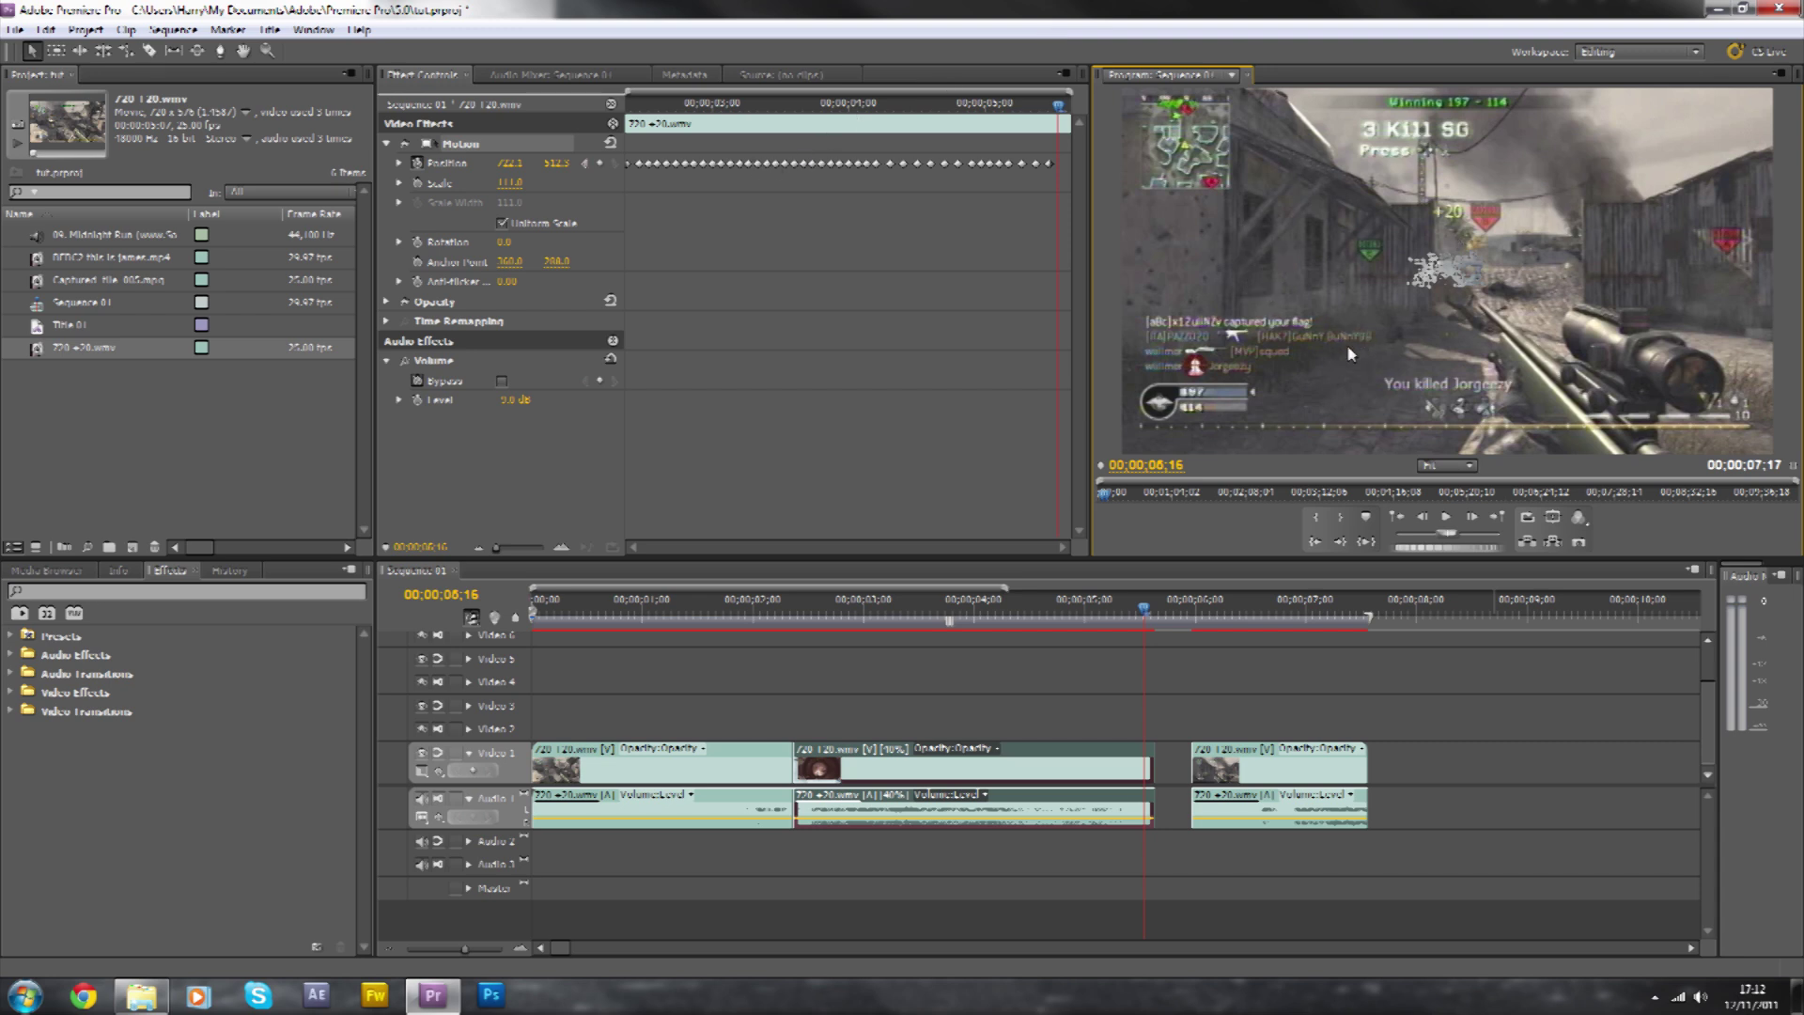
pyautogui.moveTo(1362, 331); pyautogui.dragTo(1356, 364)
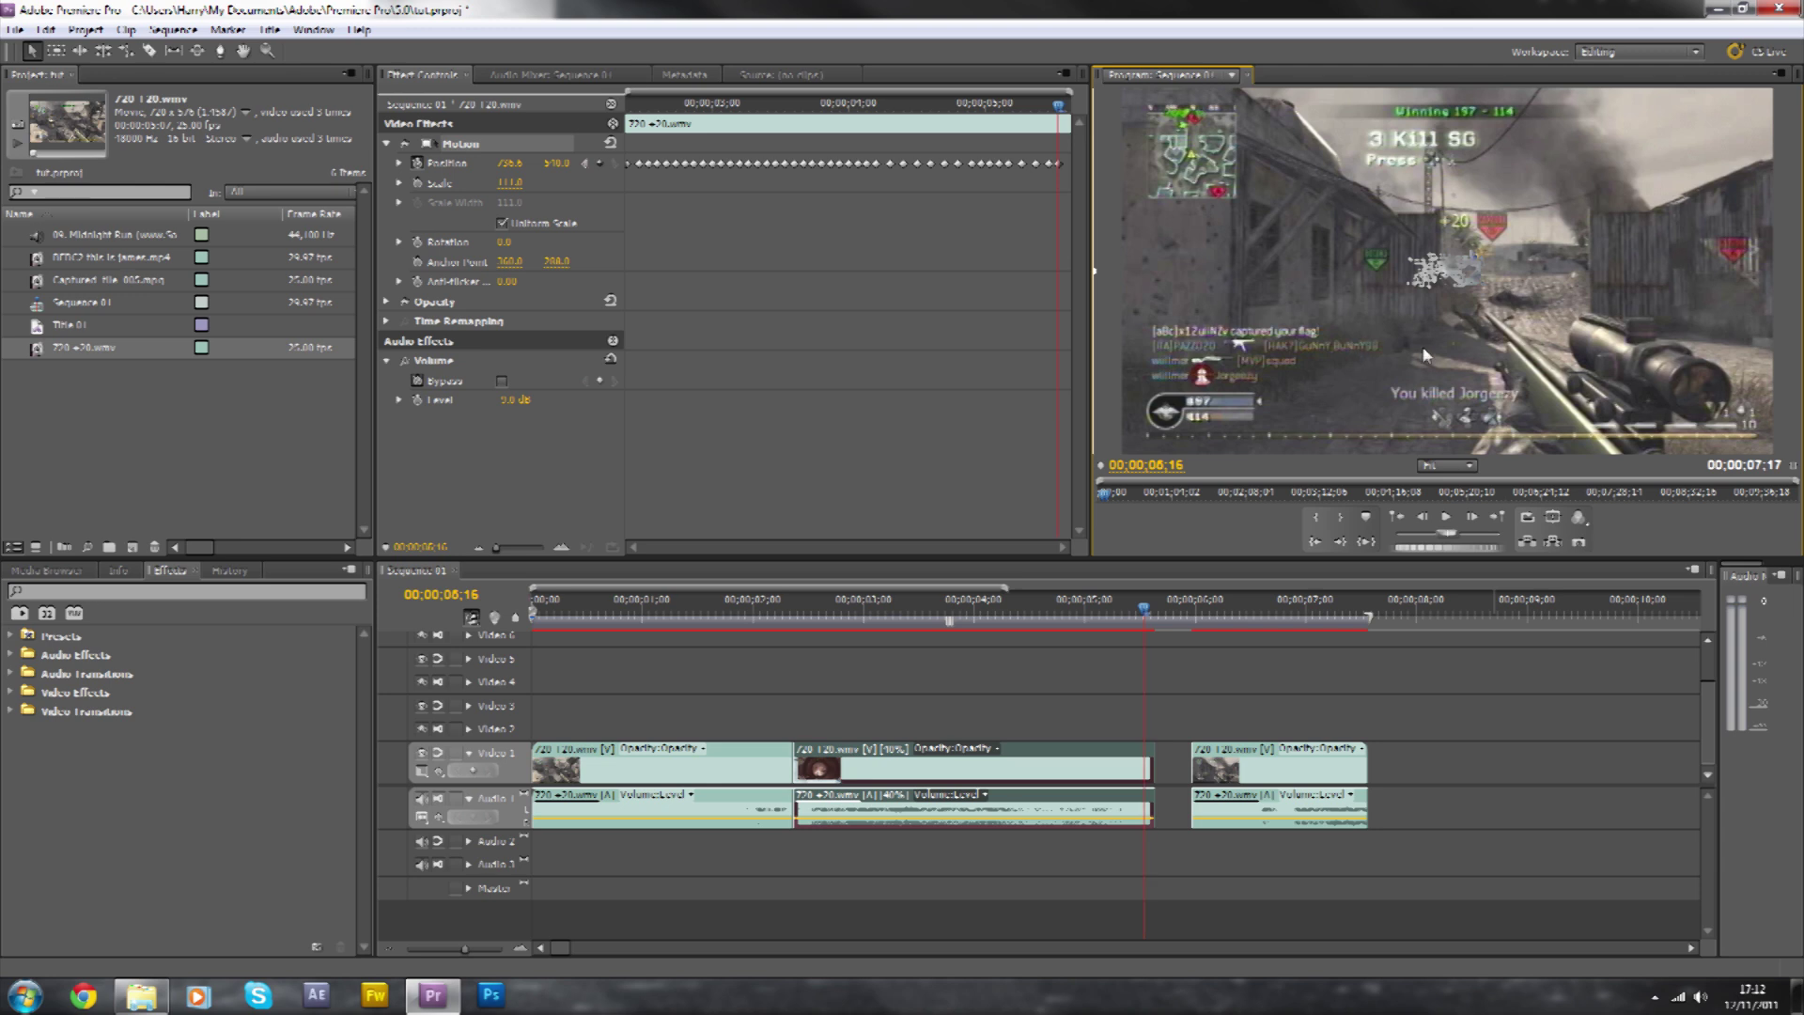
pyautogui.moveTo(1426, 356); pyautogui.dragTo(1398, 363)
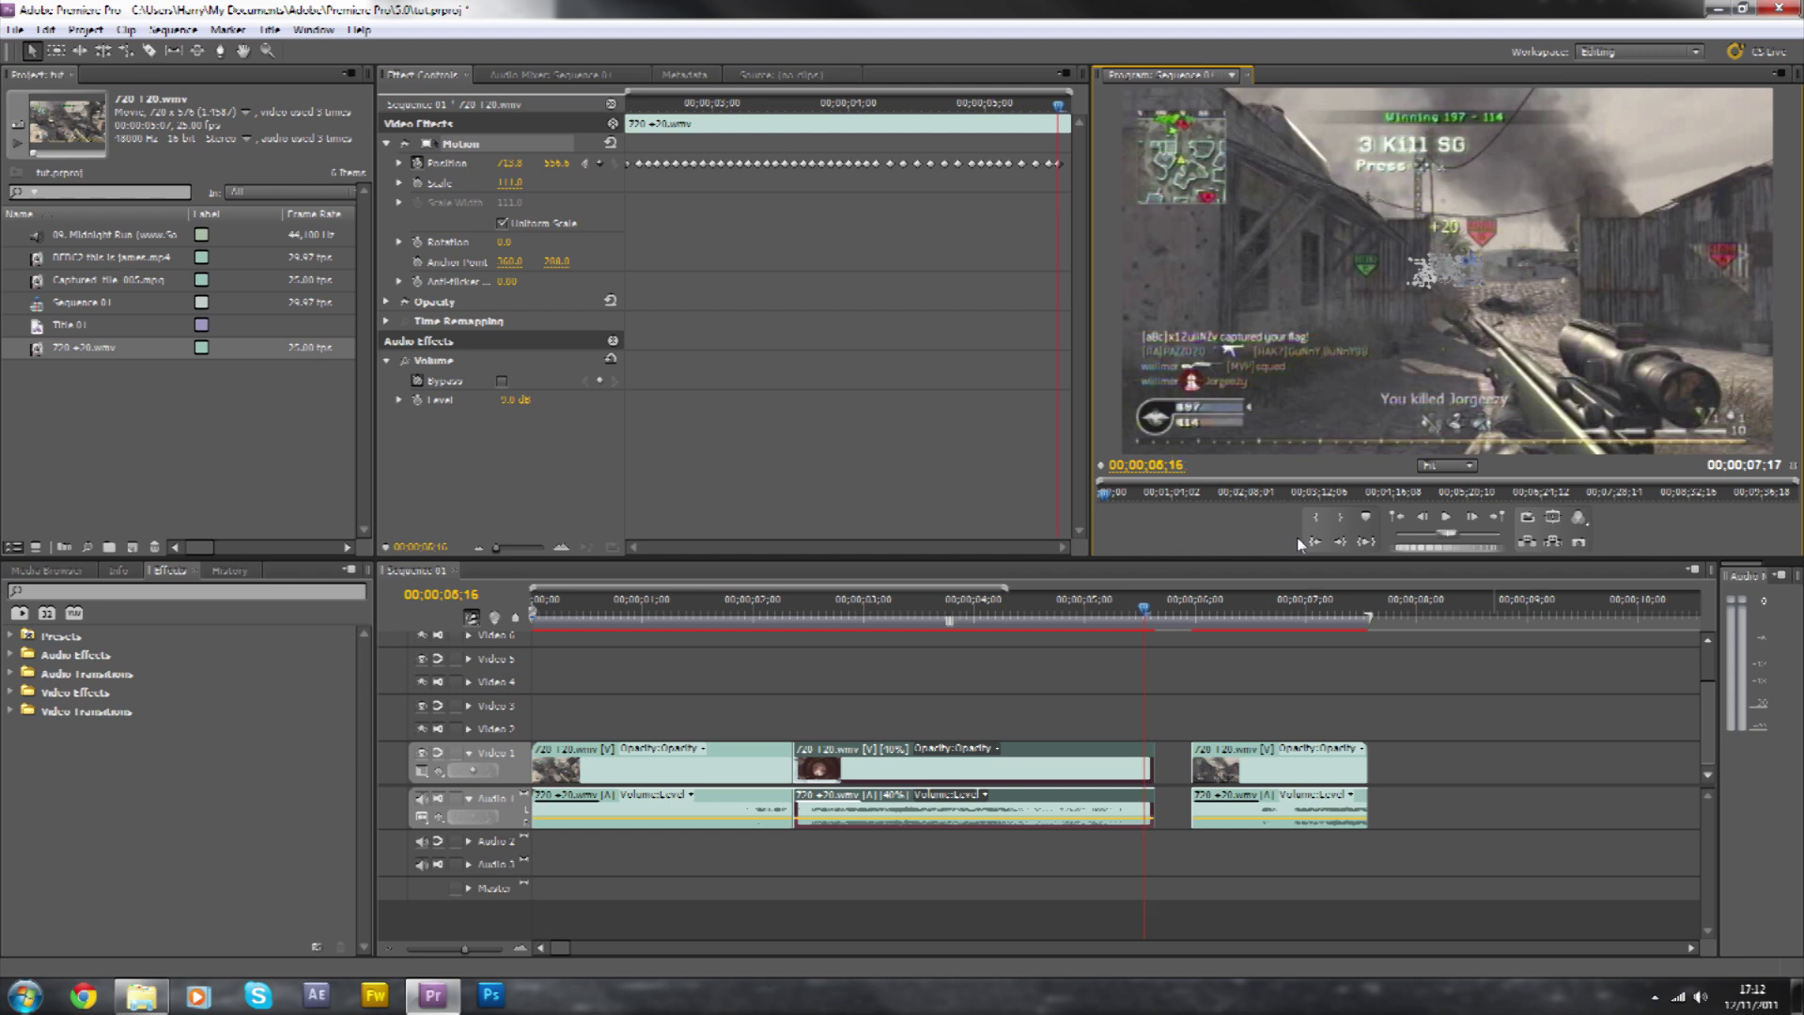
pyautogui.click(1470, 518)
pyautogui.click(1471, 517)
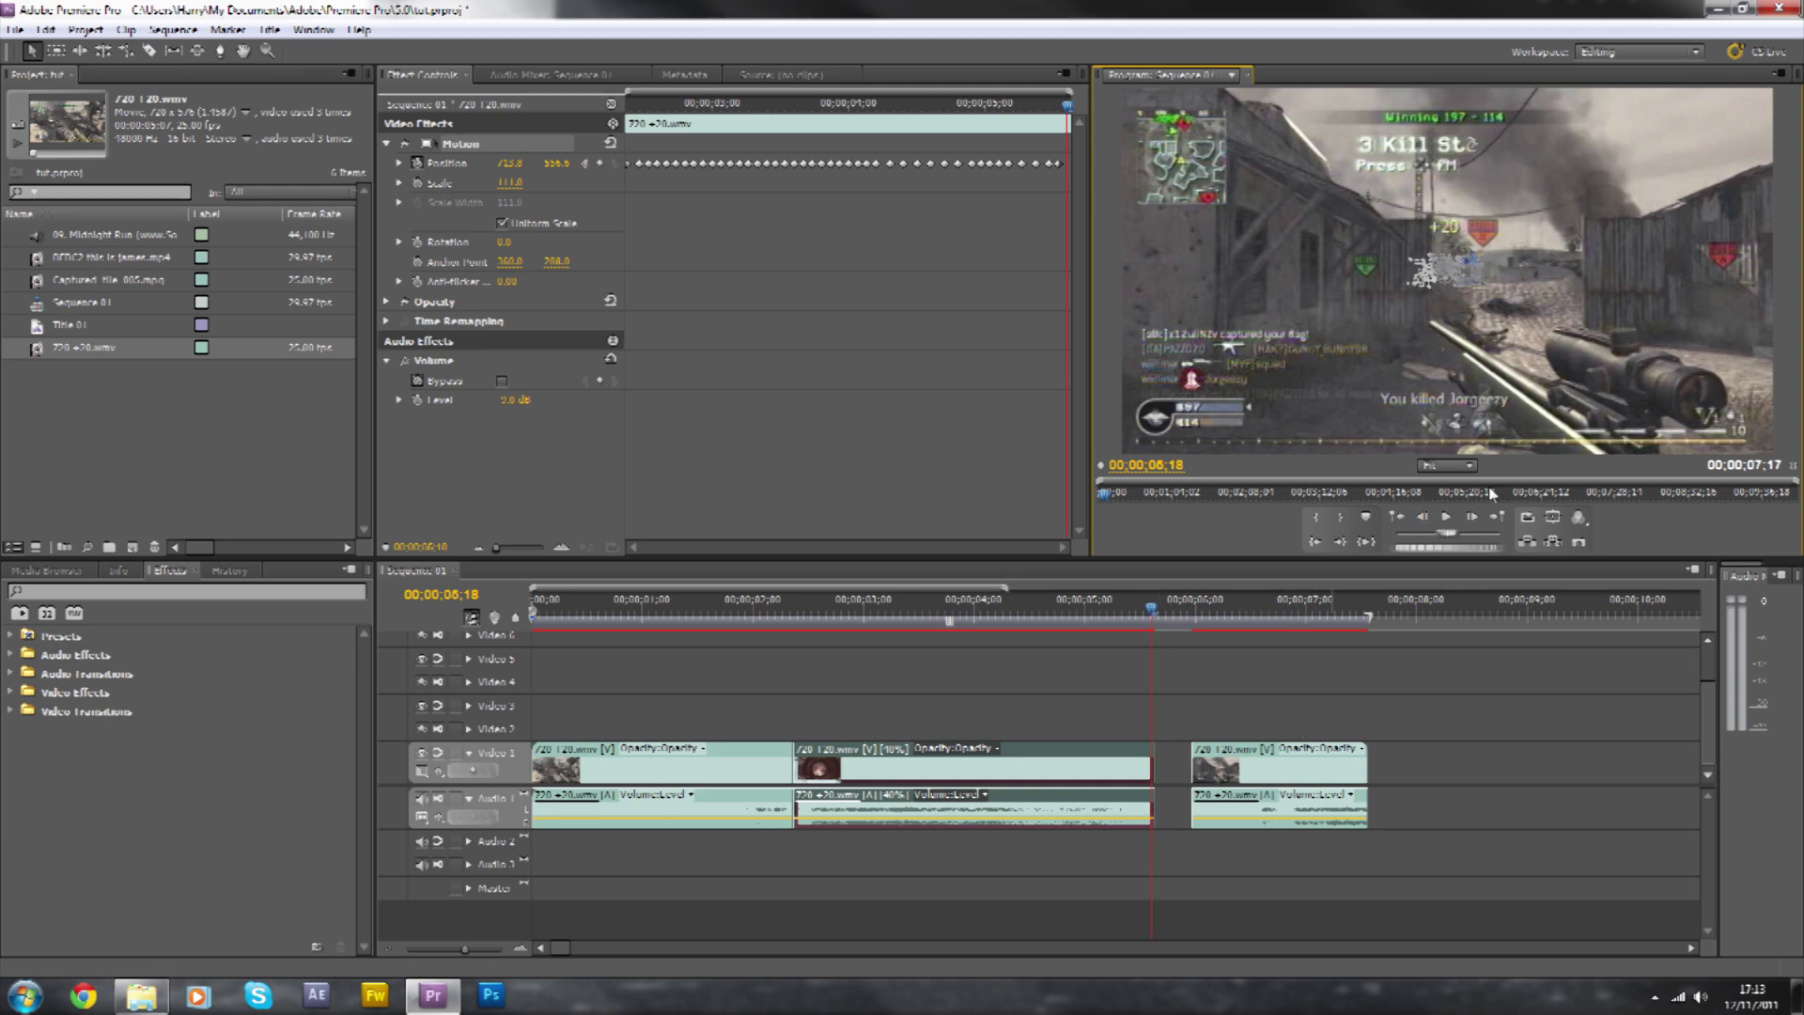
# Snap the third clip left against the end of the slowed middle clip.
pyautogui.click(1213, 752)
pyautogui.moveTo(1213, 752); pyautogui.dragTo(1177, 753)
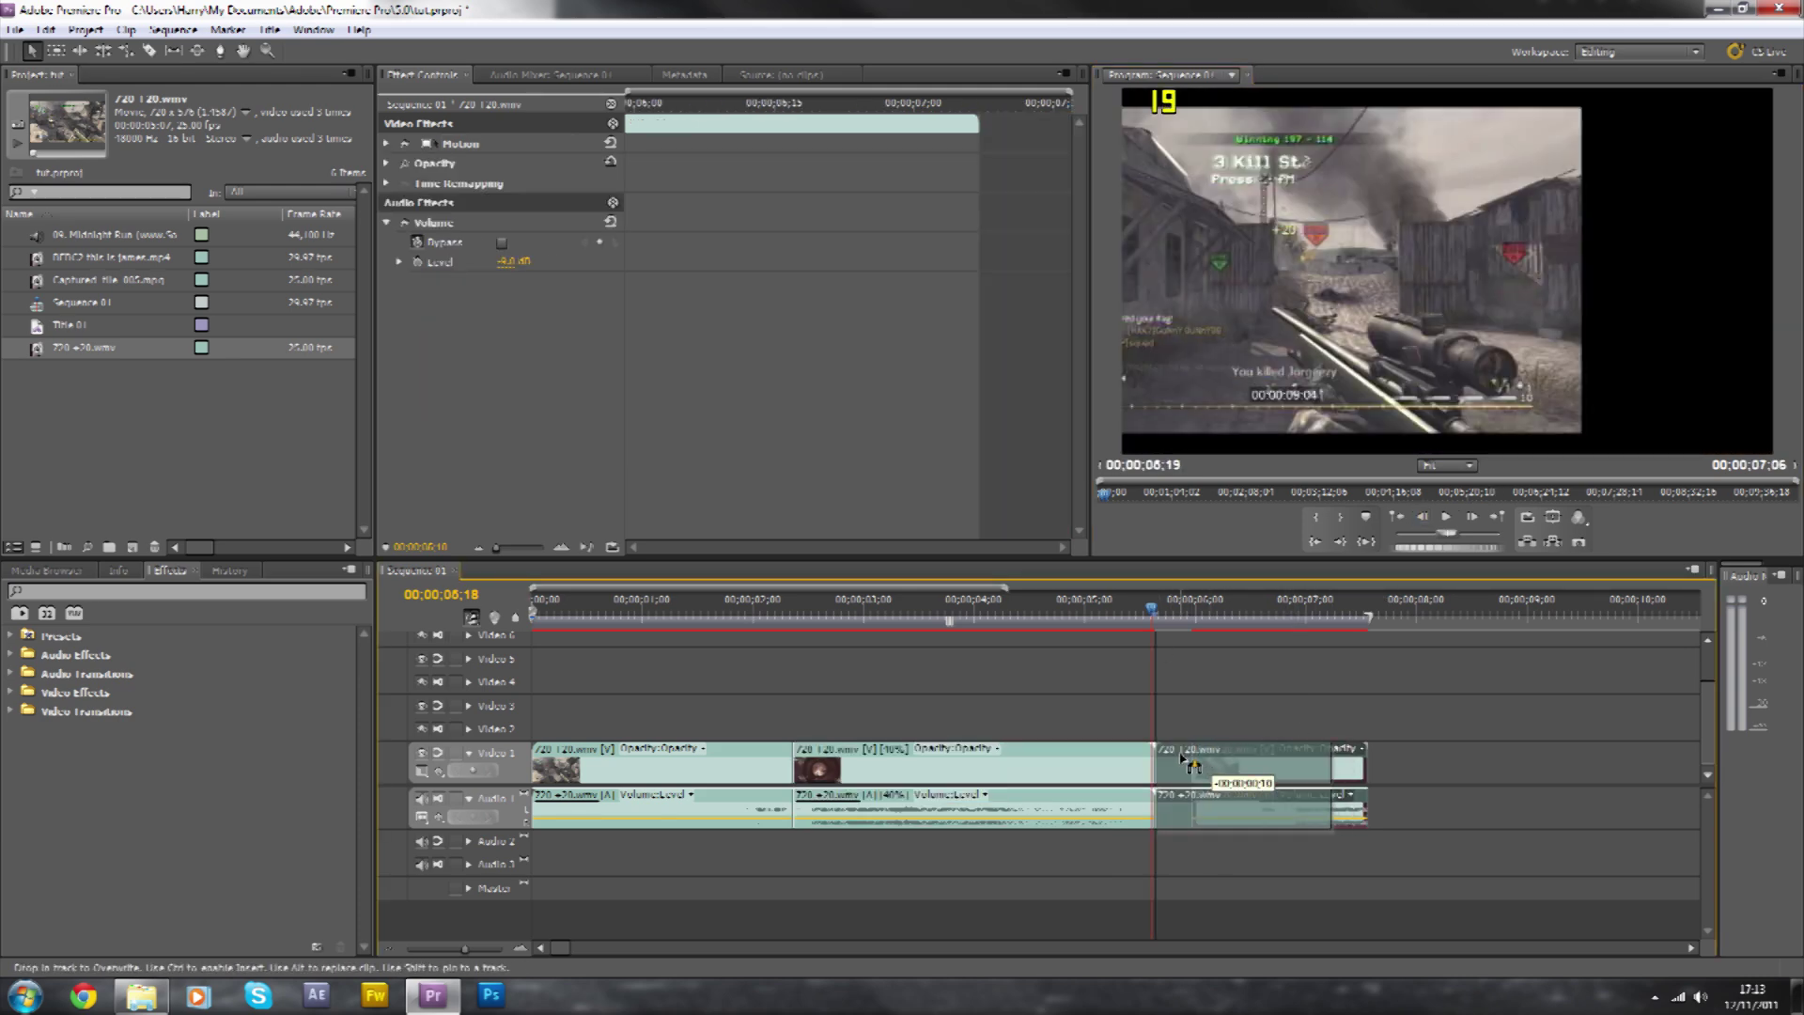
pyautogui.click(1471, 517)
pyautogui.click(1471, 517)
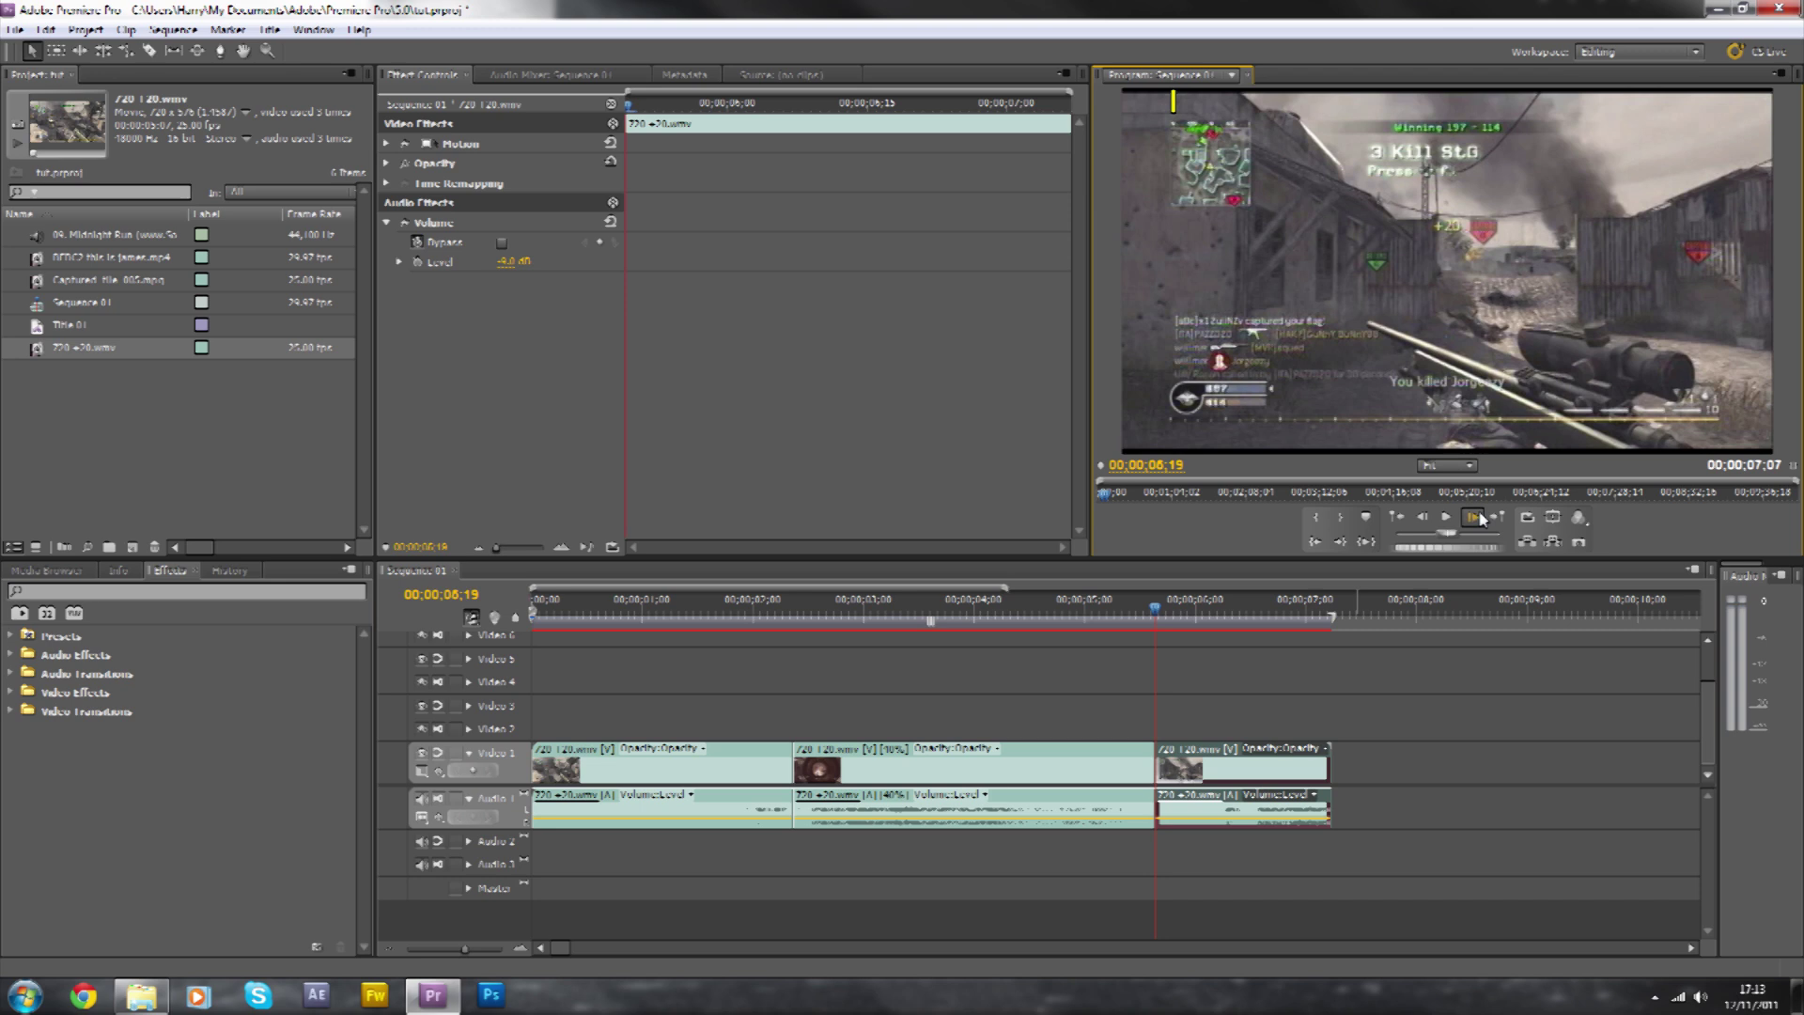
pyautogui.click(1424, 518)
# Scrub back to about 00;00;02;10 and play the sequence to preview the shake.
pyautogui.moveTo(1173, 618); pyautogui.dragTo(788, 622)
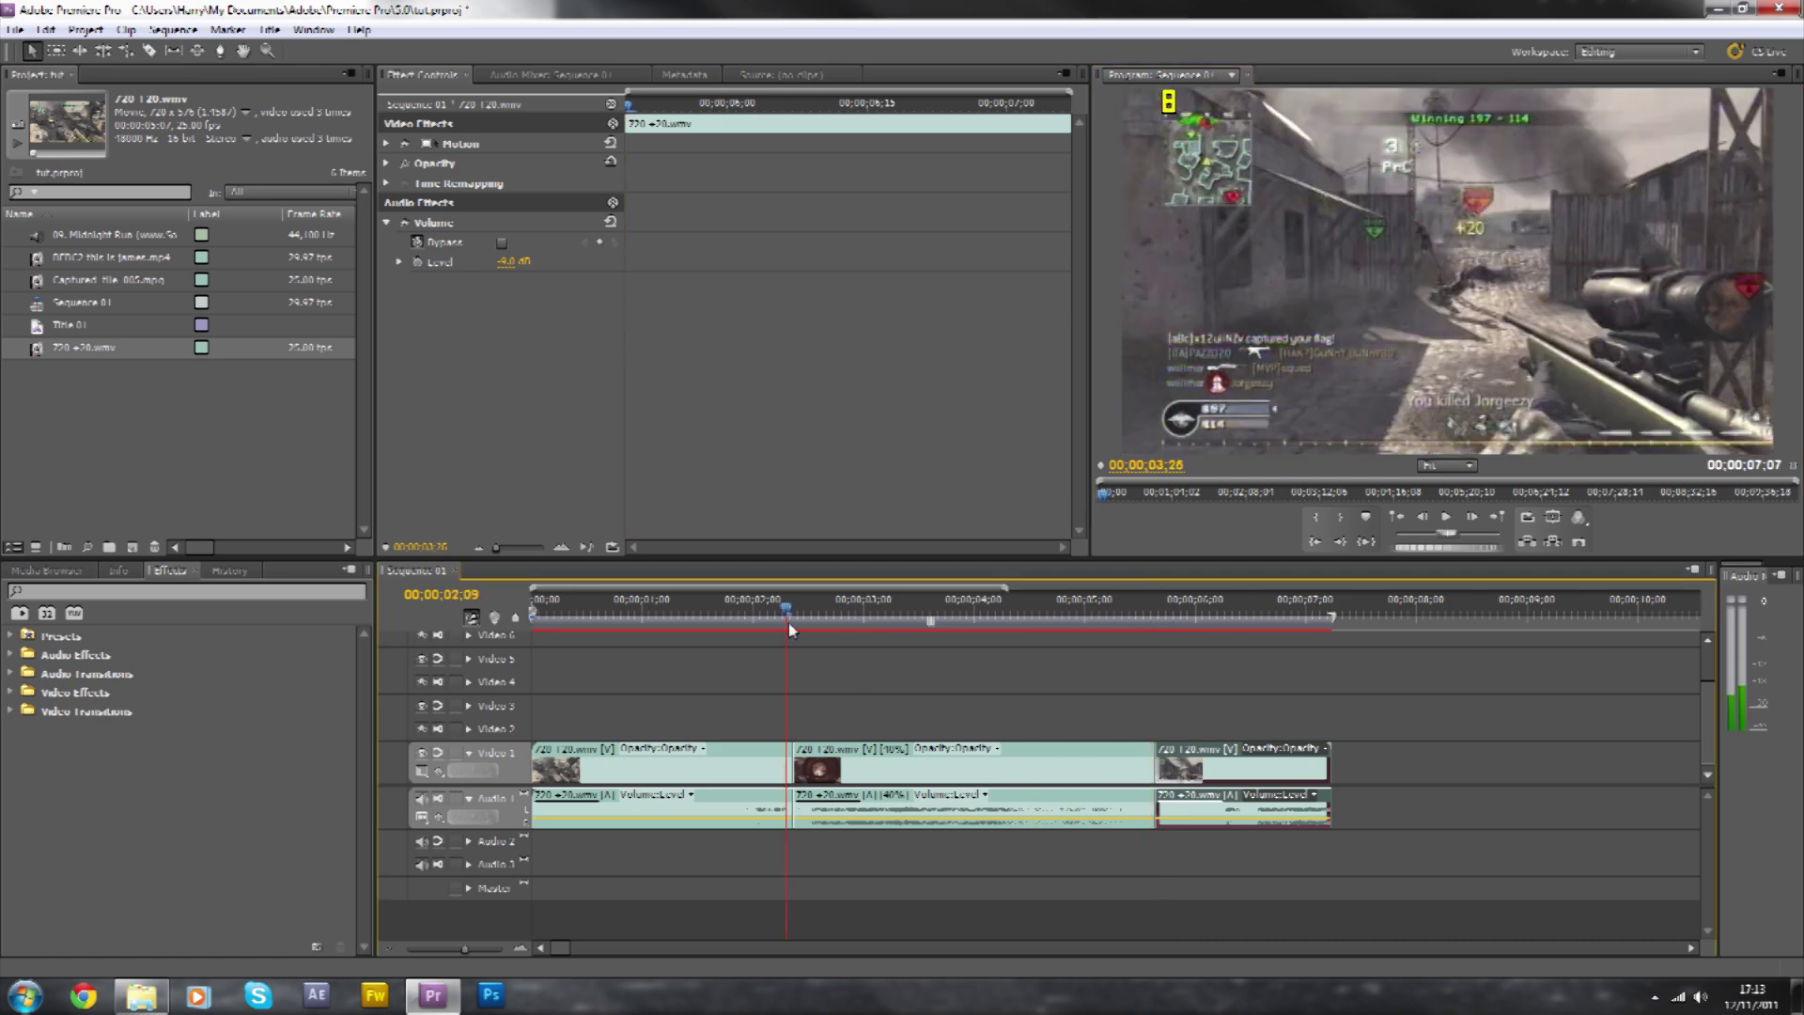
pyautogui.press('Left')
pyautogui.press('Left')
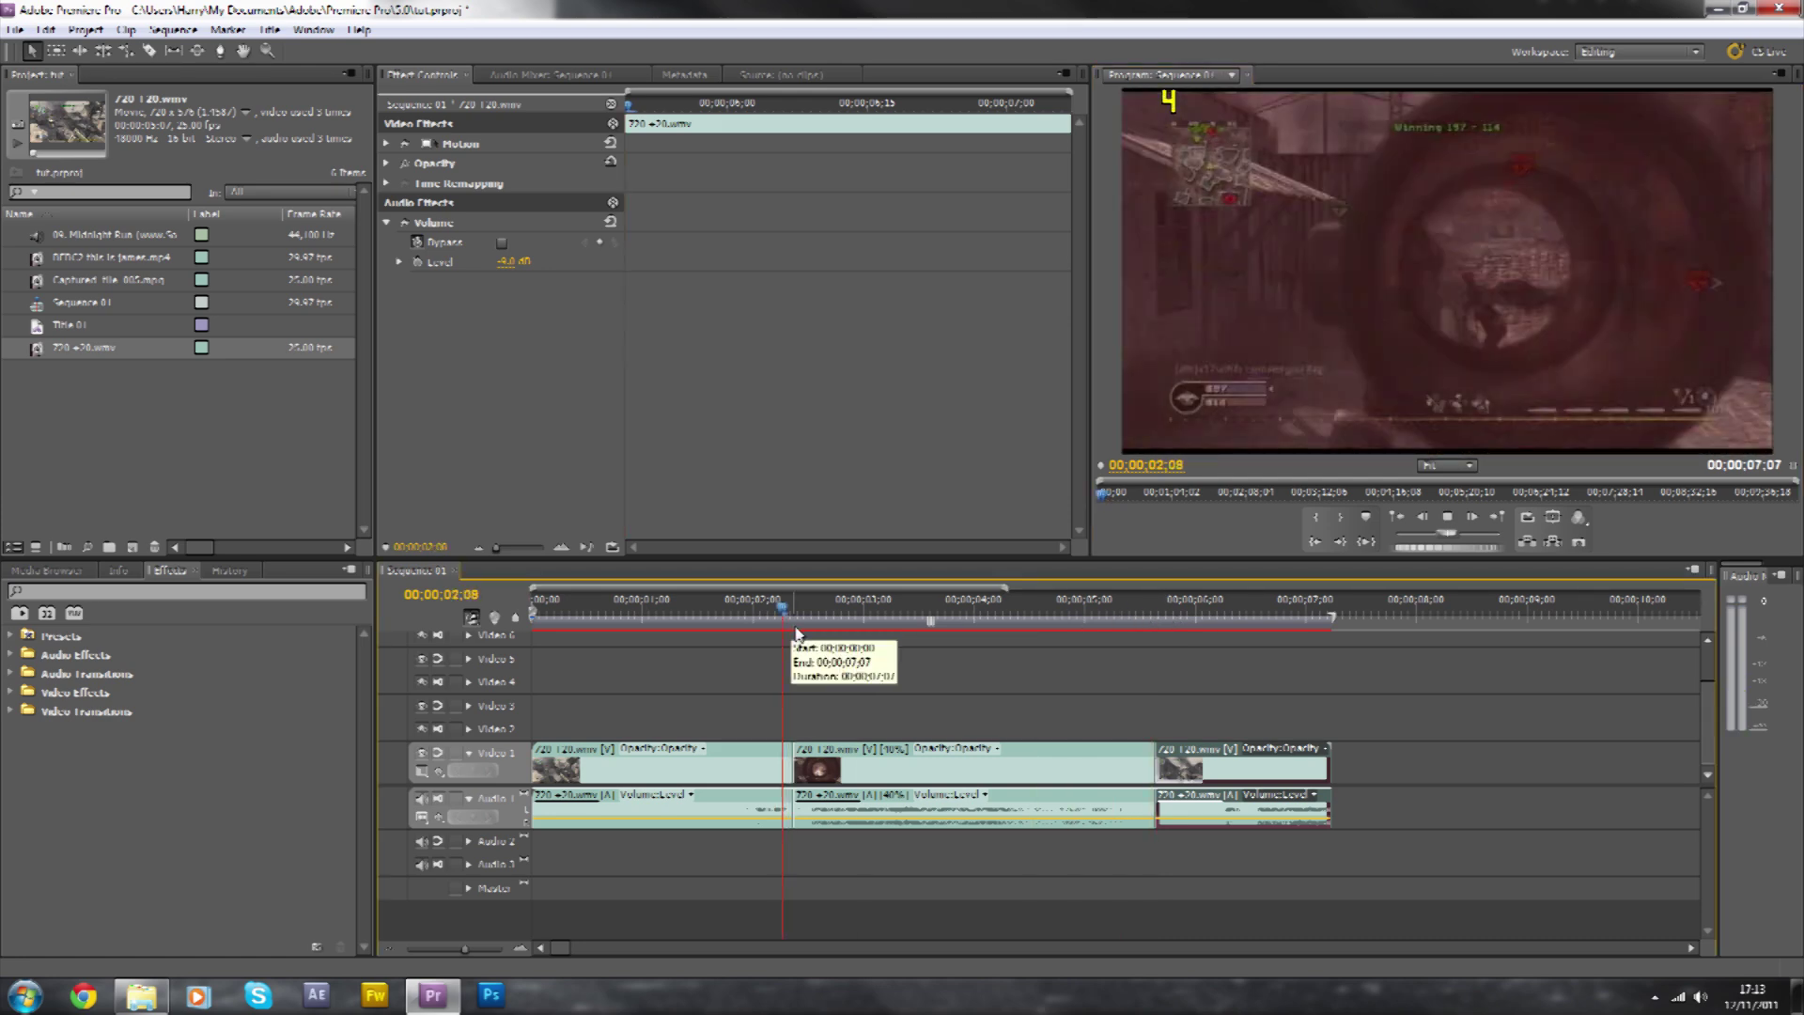
pyautogui.press('space')
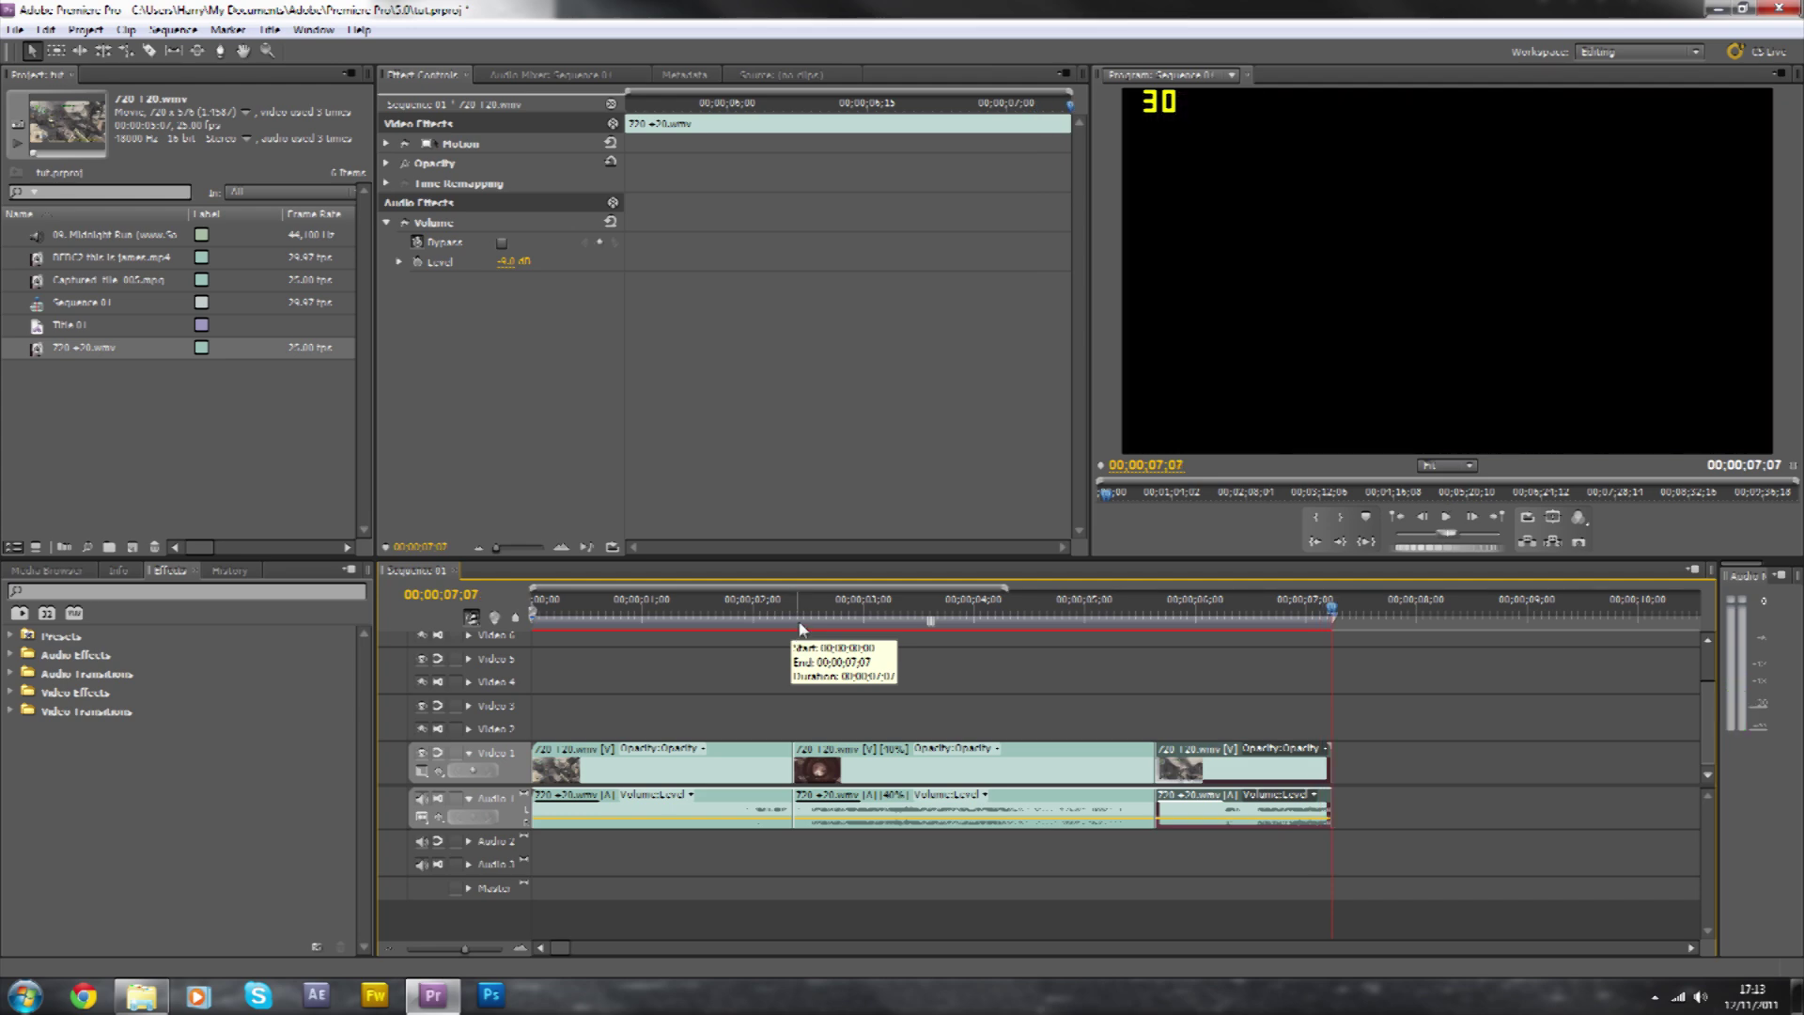
pyautogui.press('space')
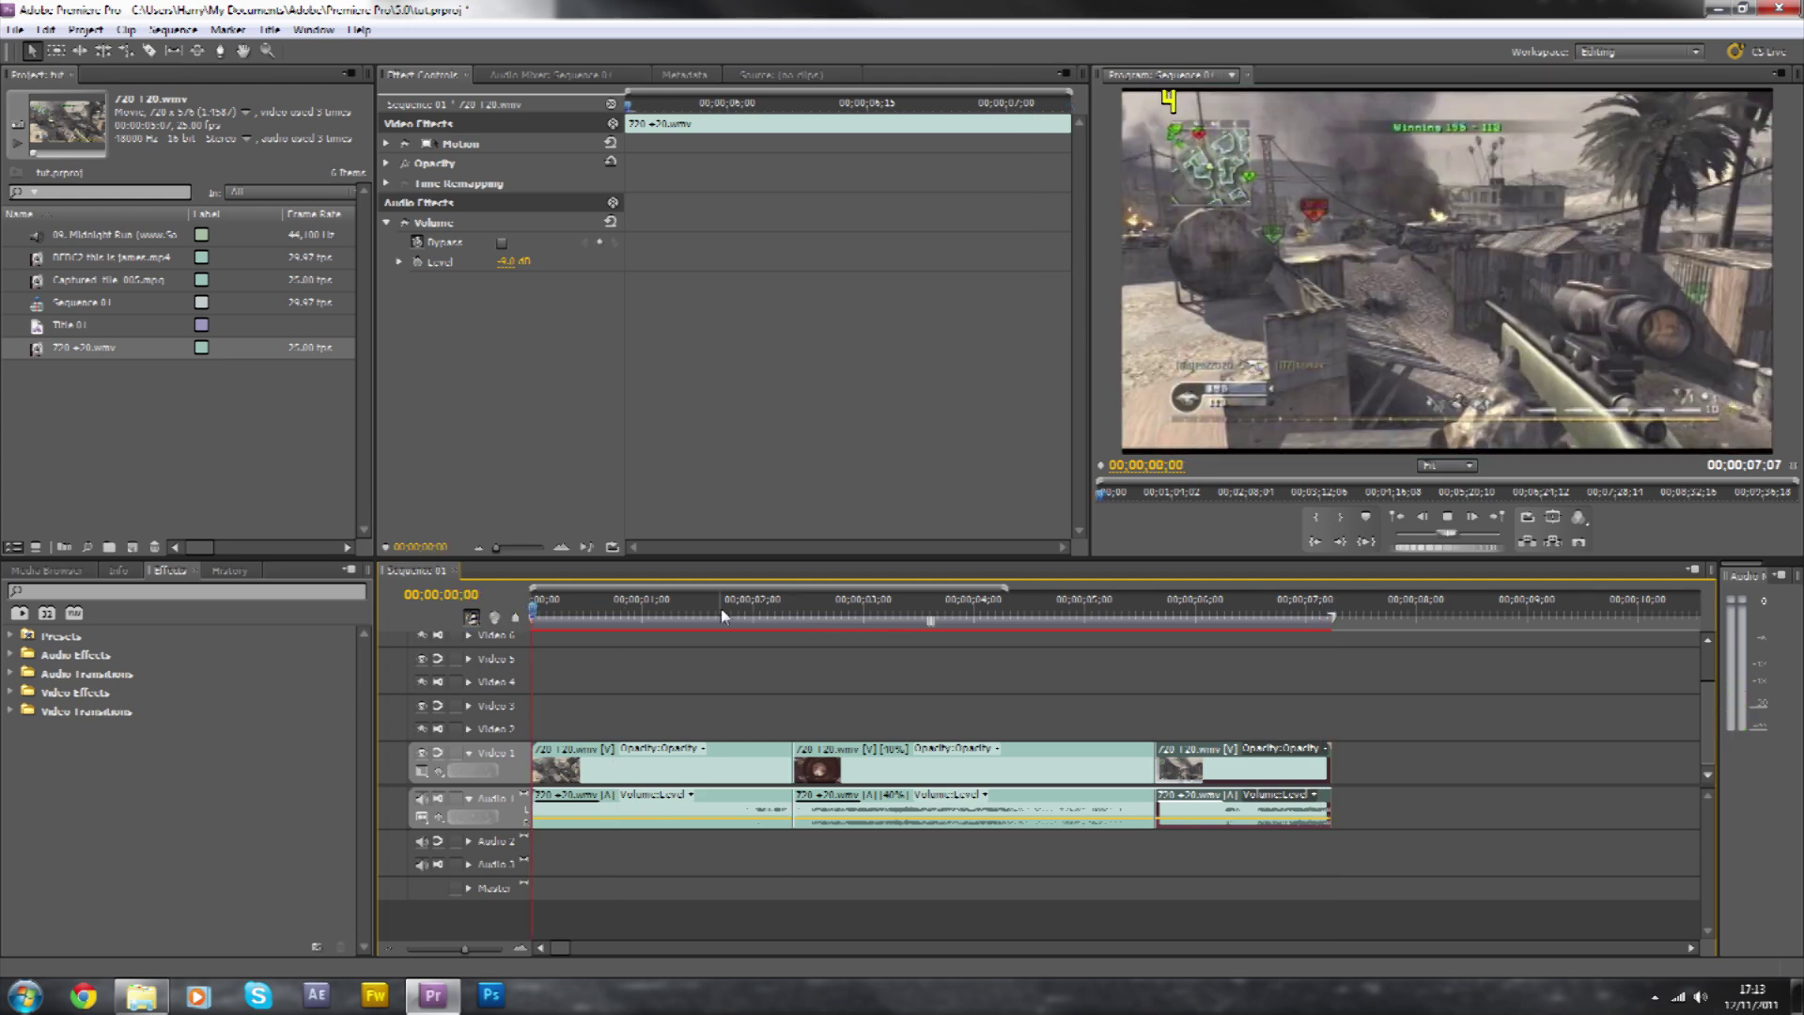